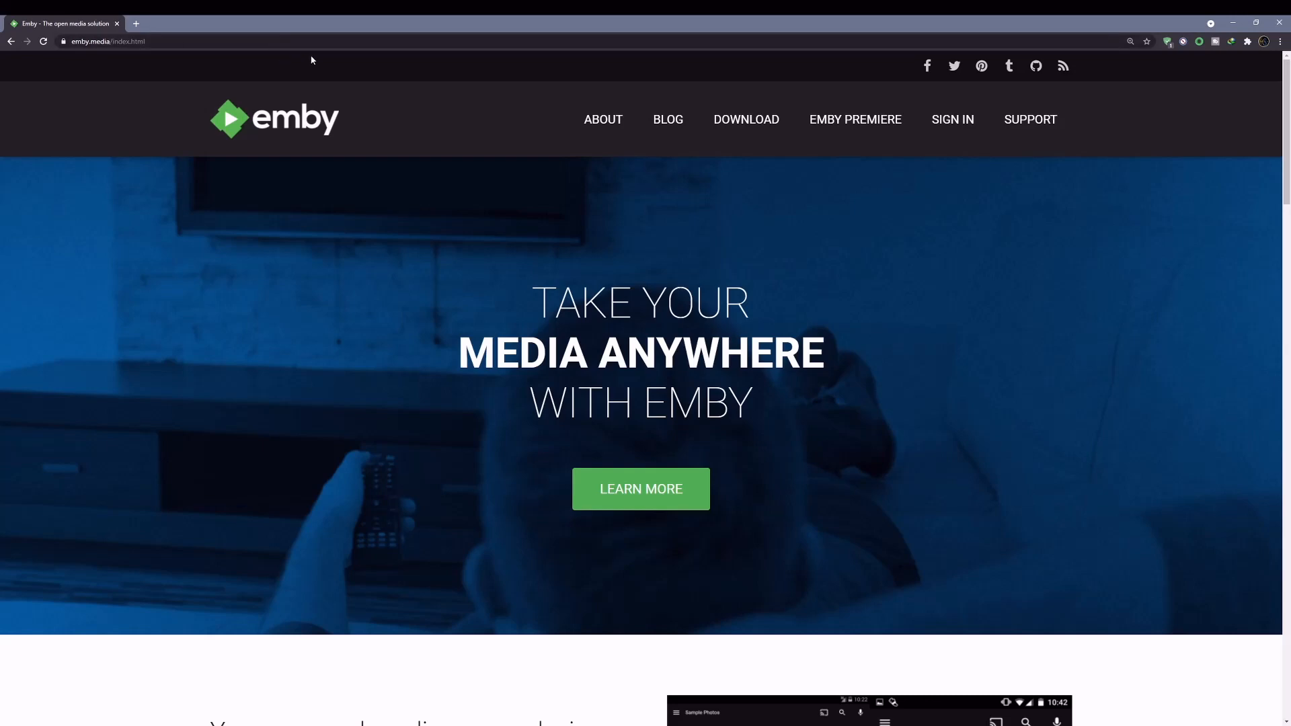
- Open Emby's Download page and browse its list of server platforms and apps
{"action": "left_click", "coordinate": [756, 119]}
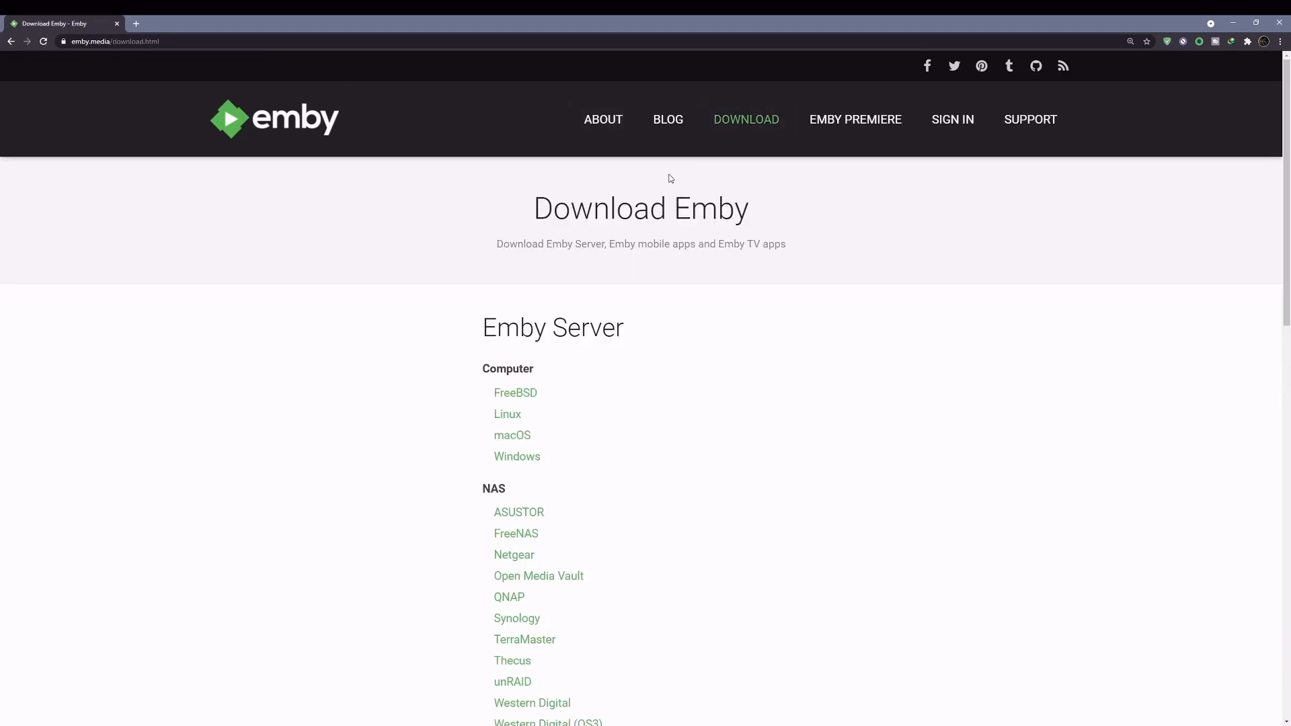
{"action": "scroll", "coordinate": [647, 294], "scroll_direction": "down", "scroll_amount": 2}
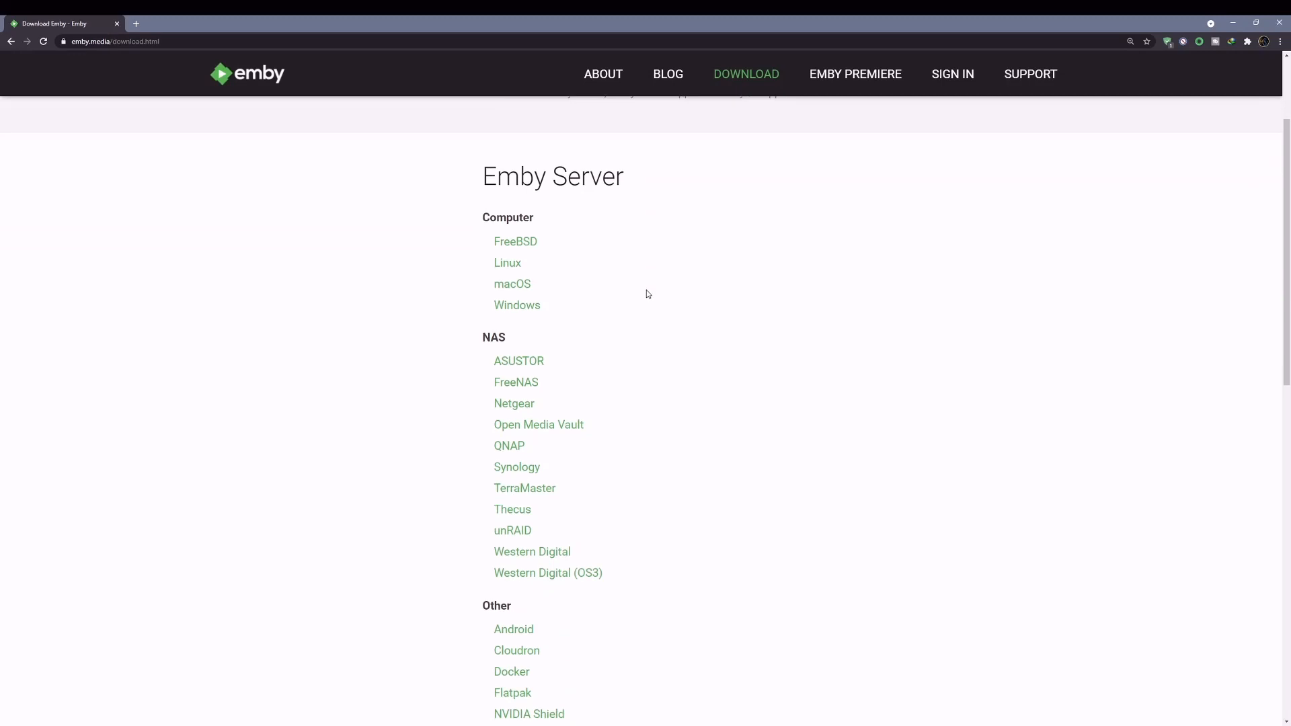
{"action": "left_click", "coordinate": [1281, 42]}
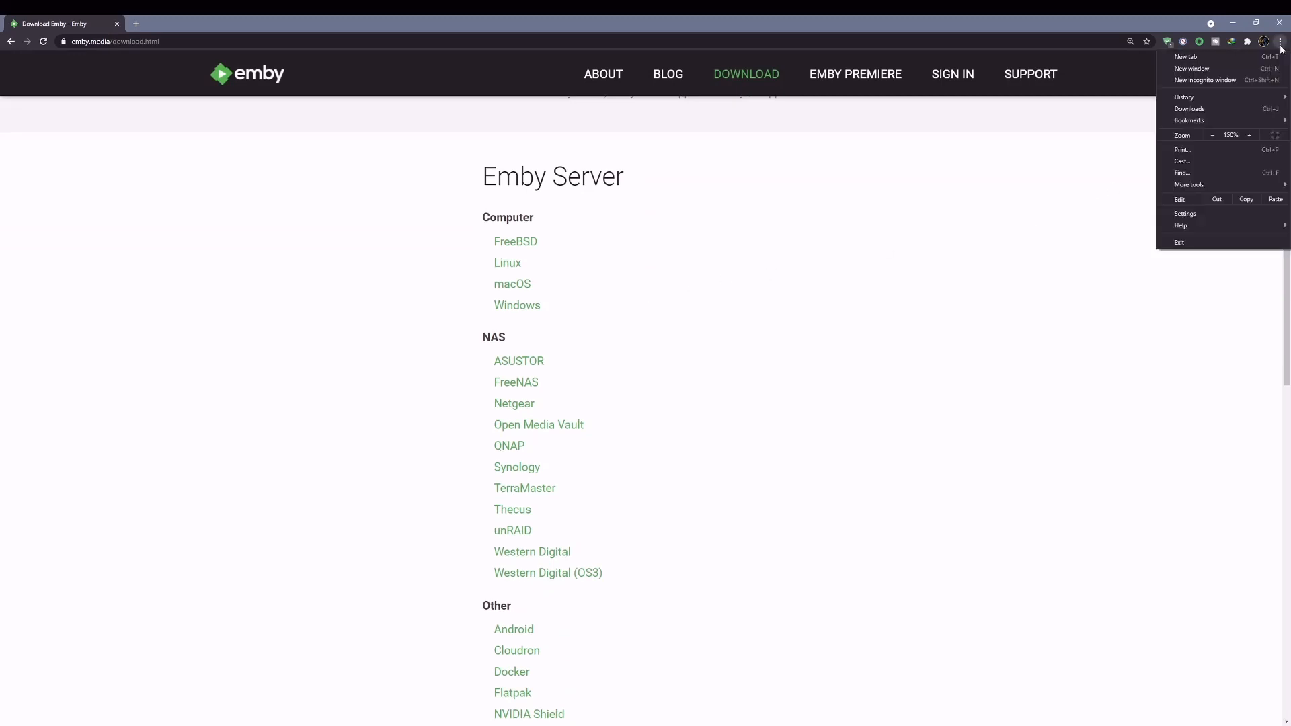
{"action": "left_click", "coordinate": [1026, 248]}
{"action": "scroll", "coordinate": [894, 313], "scroll_direction": "down", "scroll_amount": 1}
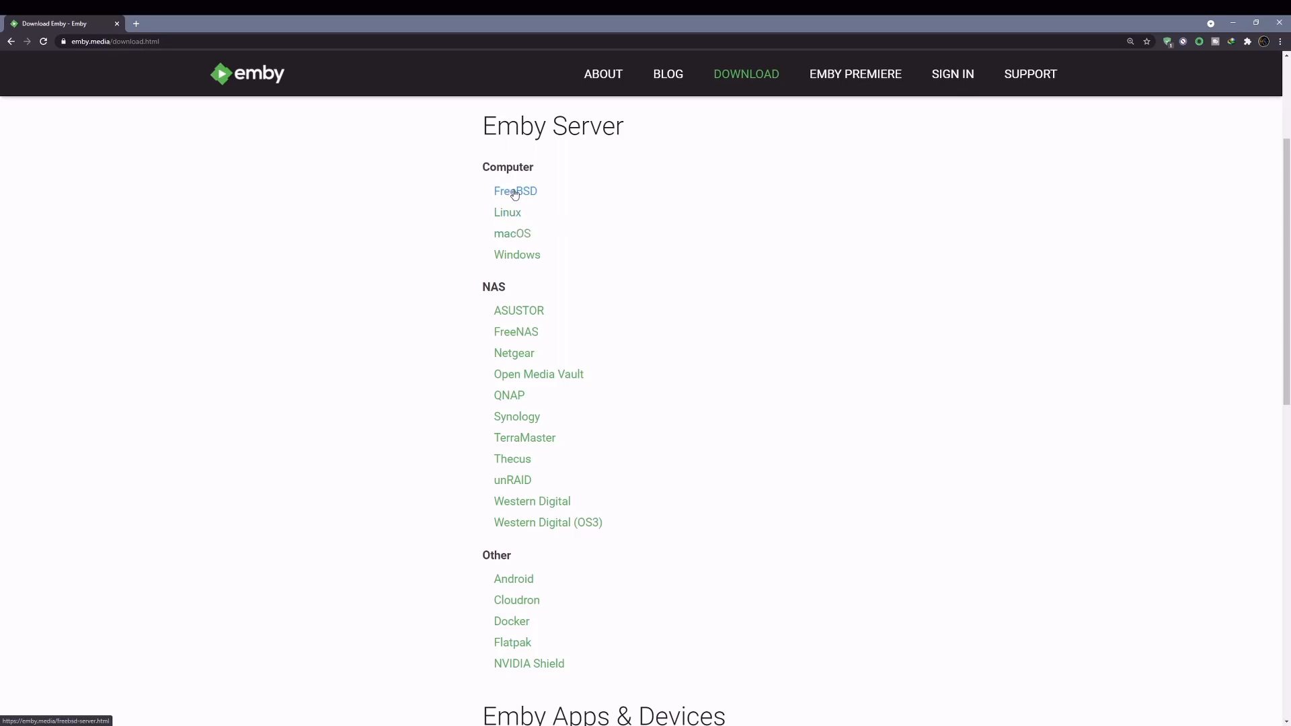
{"action": "scroll", "coordinate": [515, 199], "scroll_direction": "down", "scroll_amount": 3}
{"action": "scroll", "coordinate": [516, 285], "scroll_direction": "up", "scroll_amount": 2}
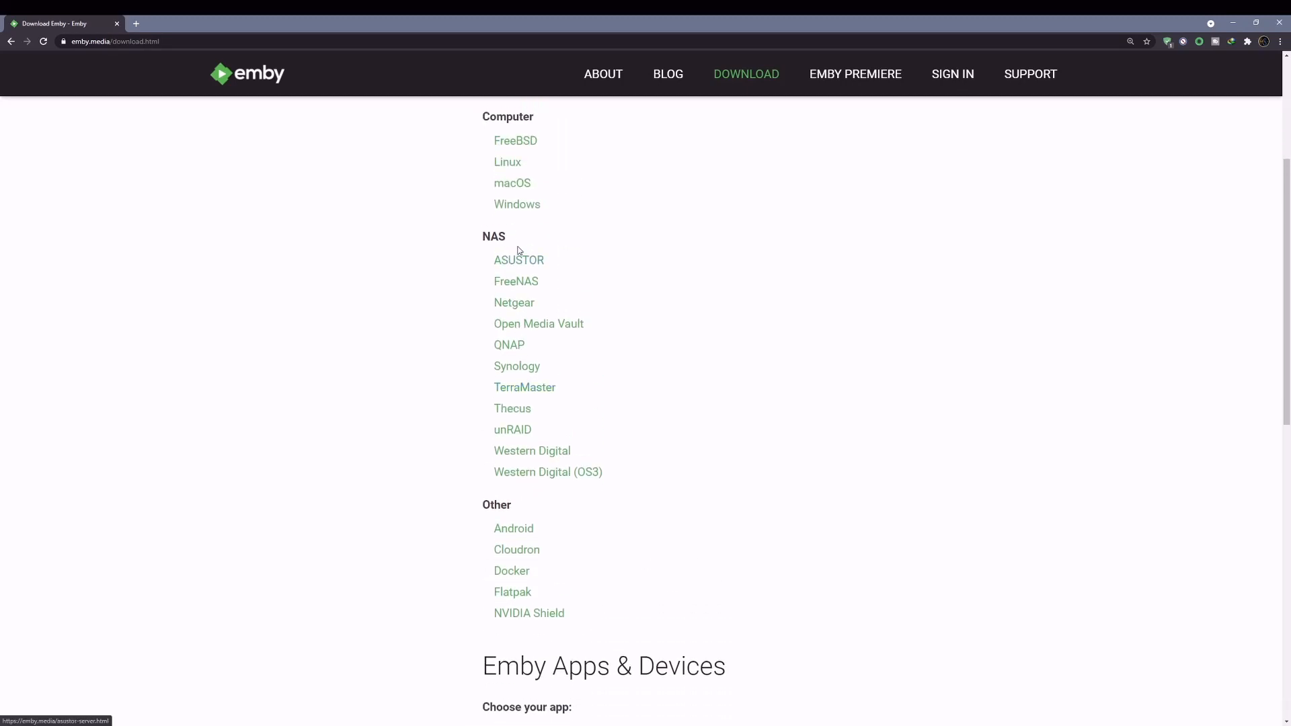
{"action": "scroll", "coordinate": [519, 294], "scroll_direction": "down", "scroll_amount": 3}
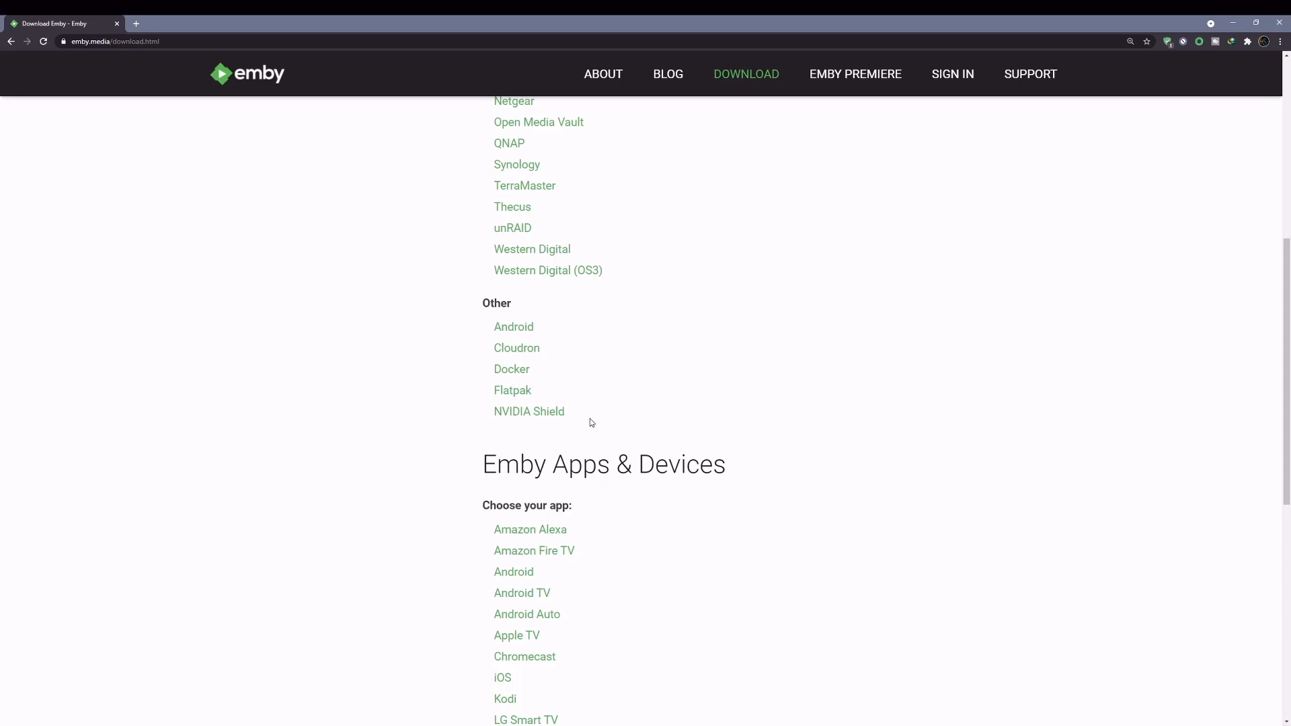
- Open the Windows download page under Emby Server > Computer
{"action": "scroll", "coordinate": [635, 369], "scroll_direction": "down", "scroll_amount": 6}
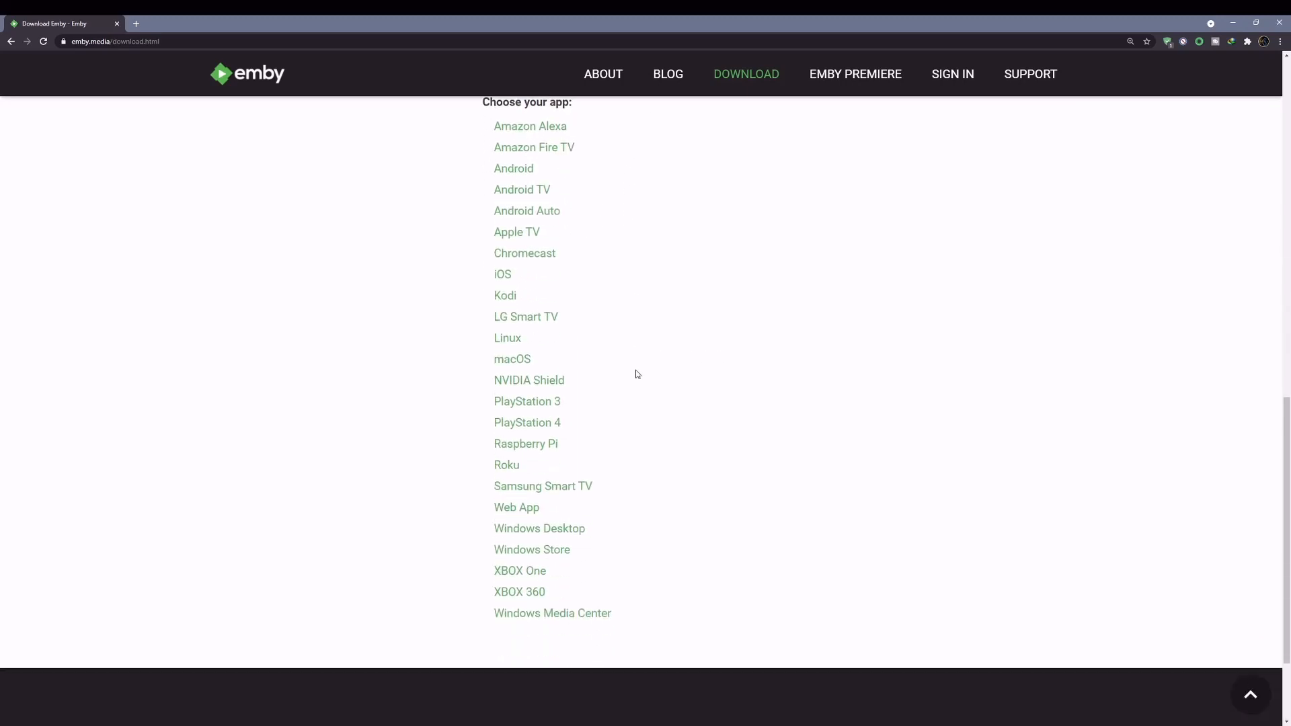
{"action": "scroll", "coordinate": [637, 374], "scroll_direction": "up", "scroll_amount": 8}
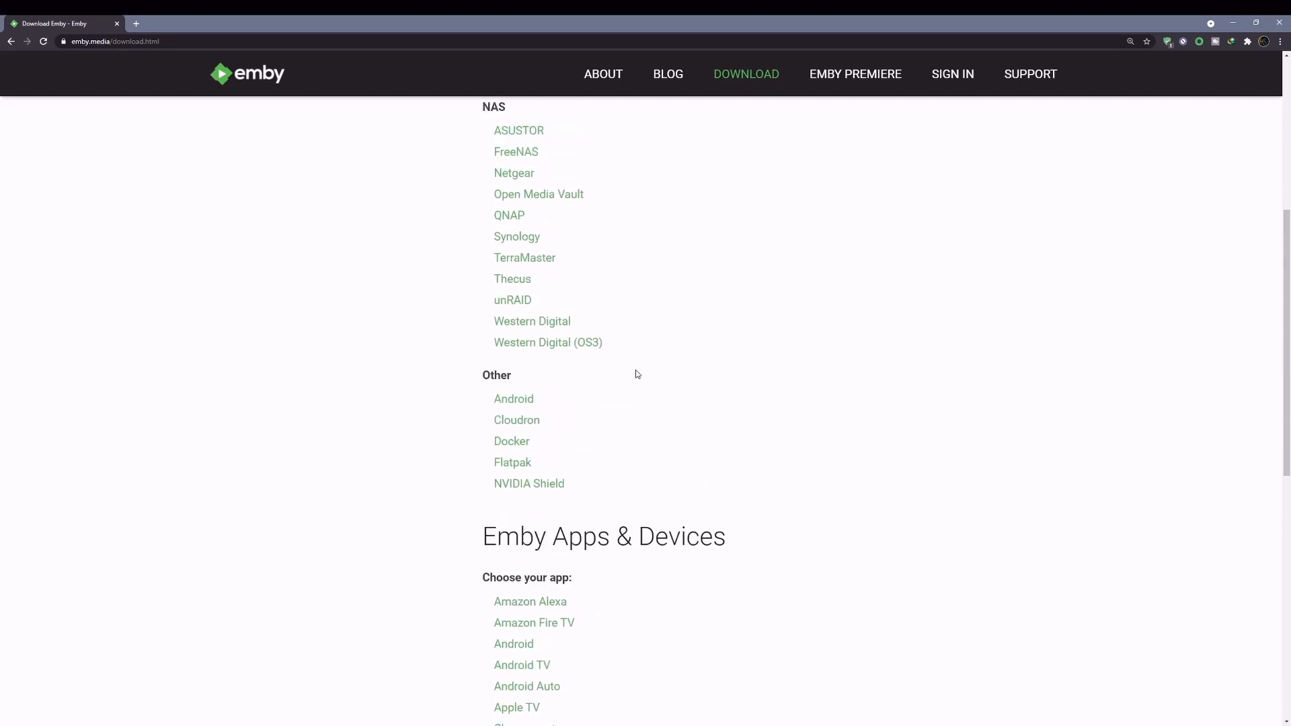
{"action": "scroll", "coordinate": [637, 374], "scroll_direction": "up", "scroll_amount": 5}
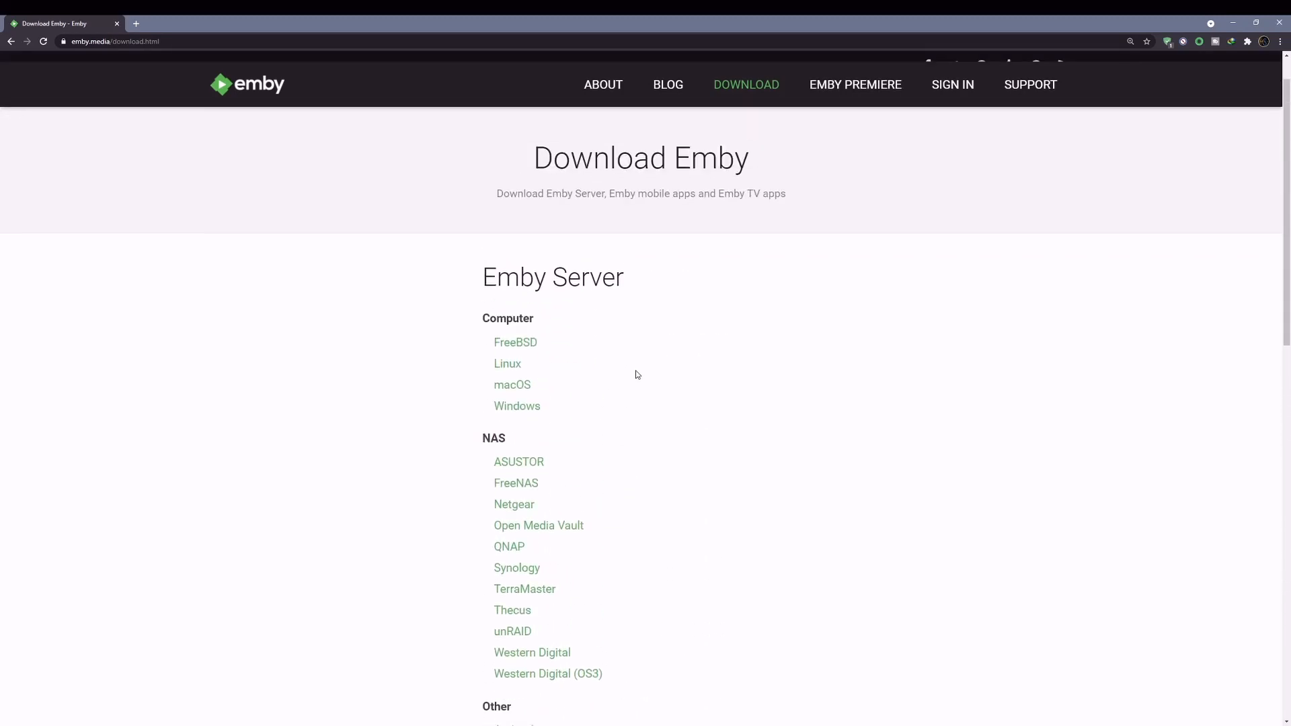
{"action": "left_click", "coordinate": [518, 406]}
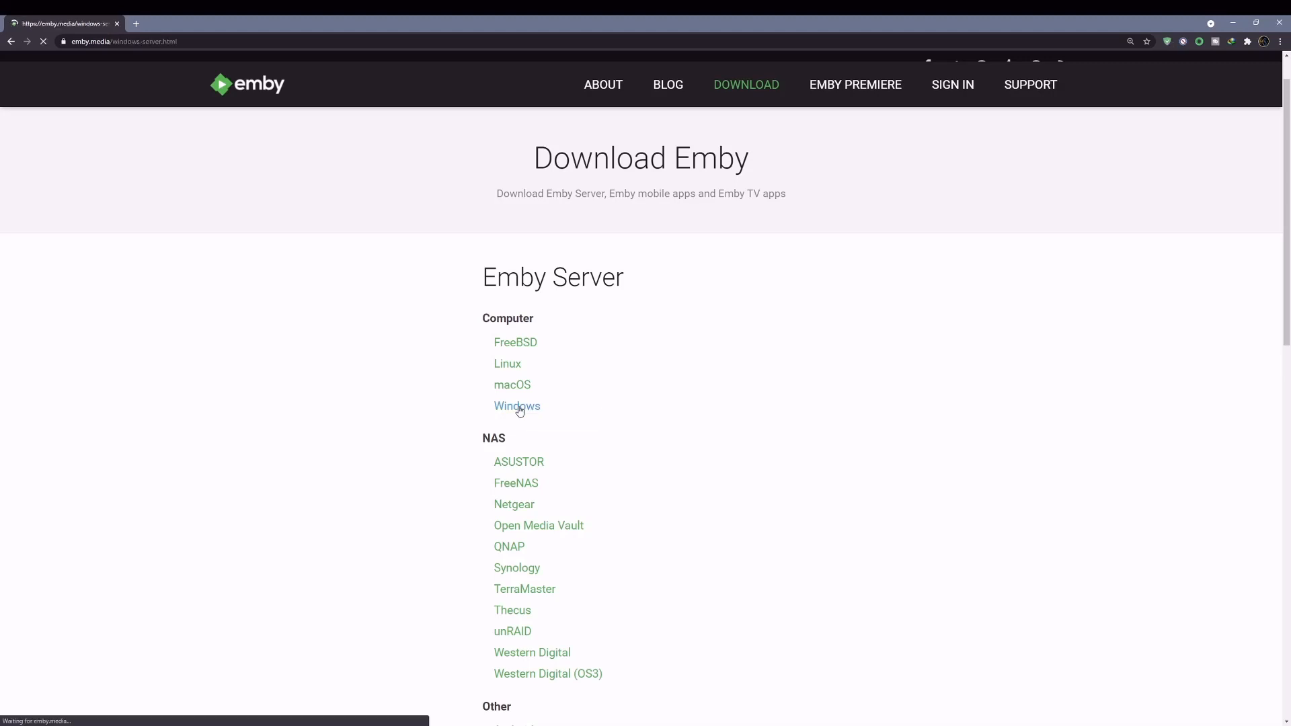
- Download the Emby Server installer for Windows, then close the Chrome window
{"action": "scroll", "coordinate": [538, 428], "scroll_direction": "down", "scroll_amount": 2}
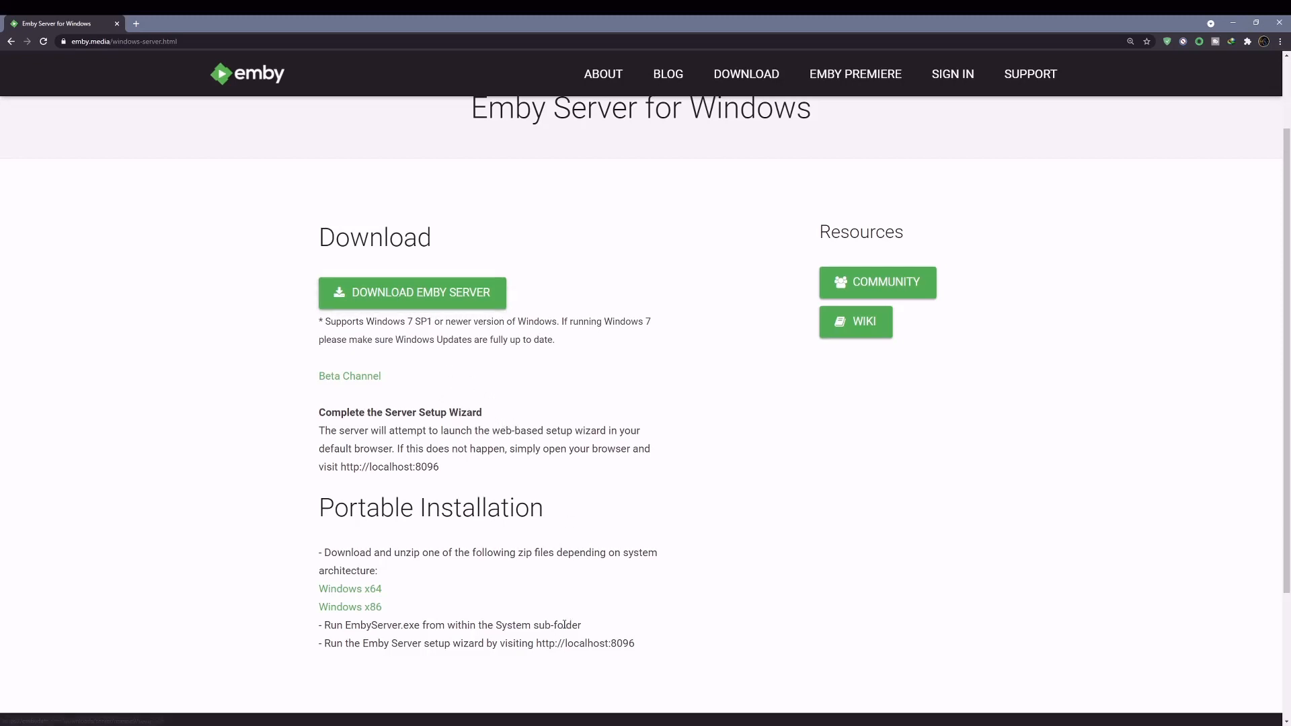
{"action": "left_click_drag", "start_coordinate": [537, 643], "coordinate": [644, 649]}
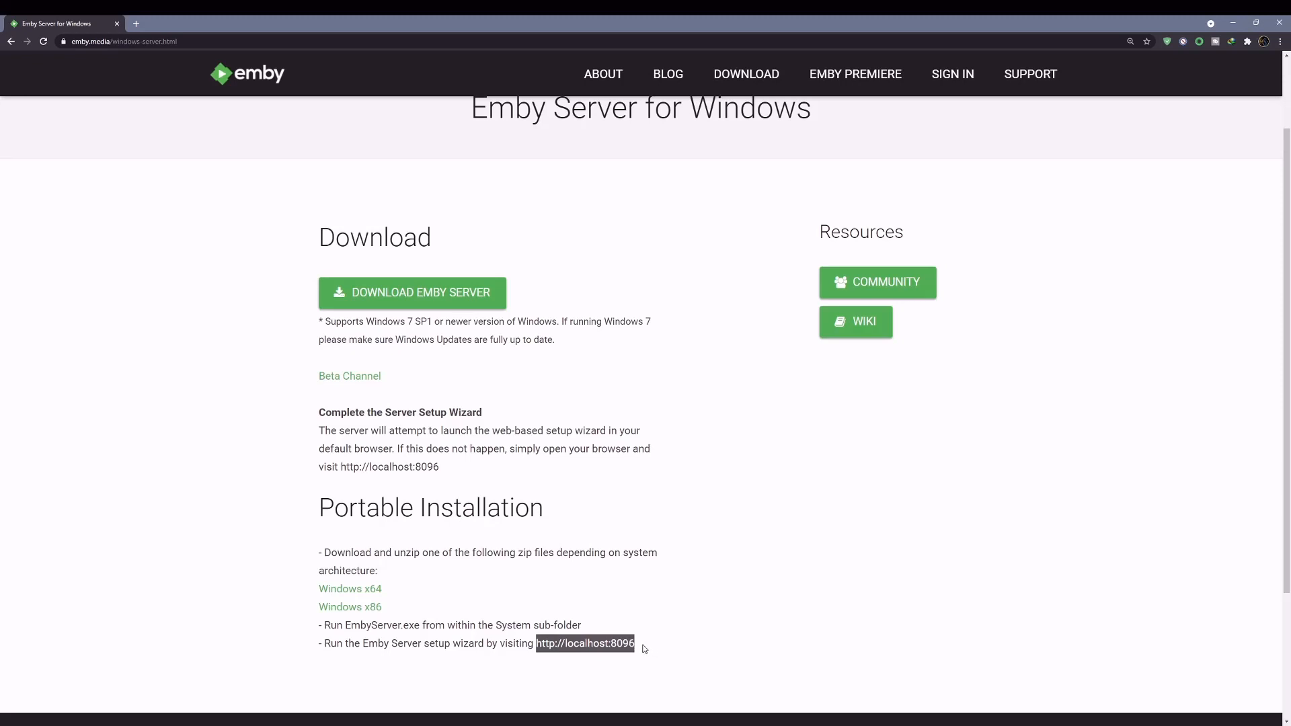
{"action": "left_click", "coordinate": [586, 593]}
{"action": "left_click", "coordinate": [441, 308]}
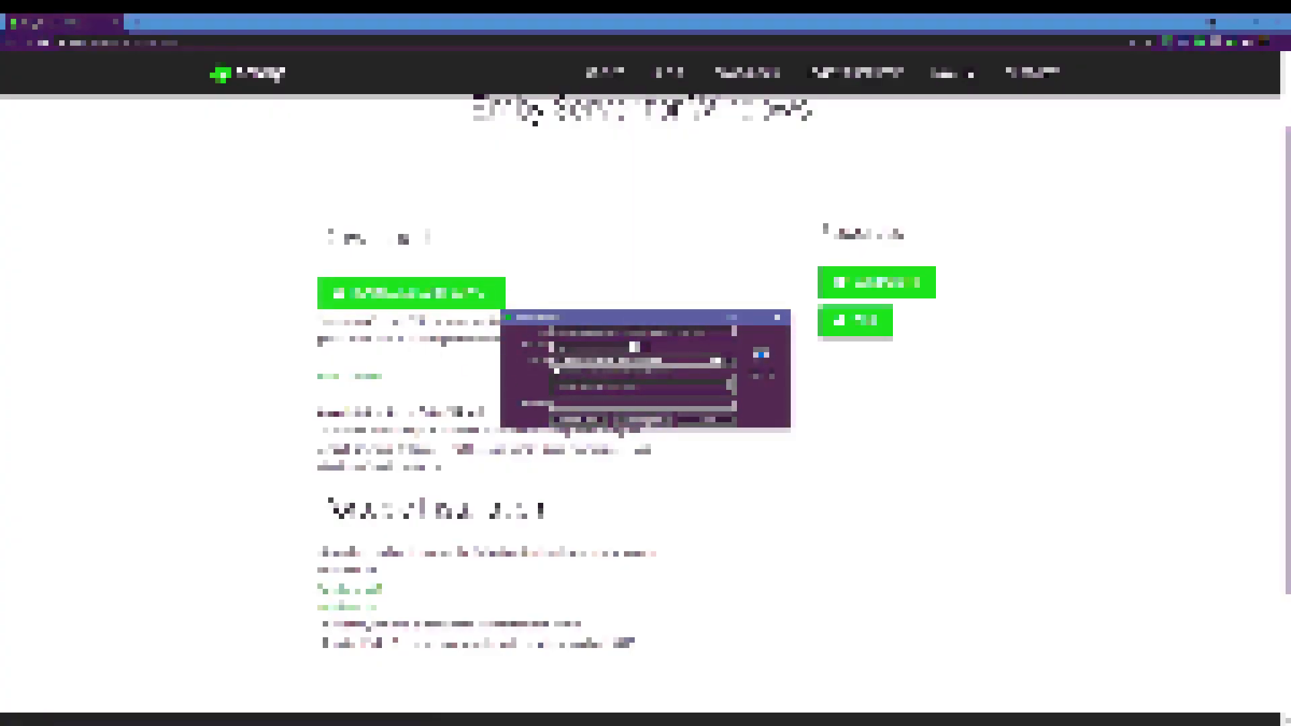
{"action": "left_click", "coordinate": [646, 421]}
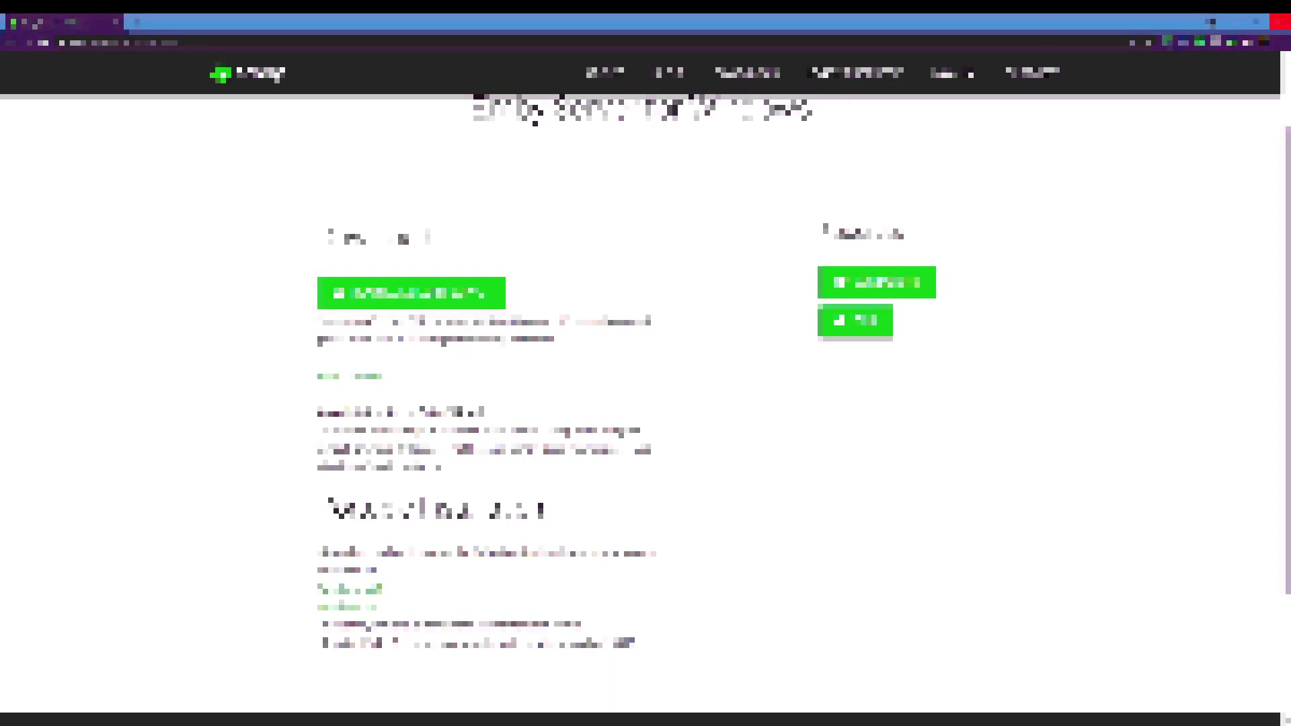
{"action": "left_click", "coordinate": [1281, 21]}
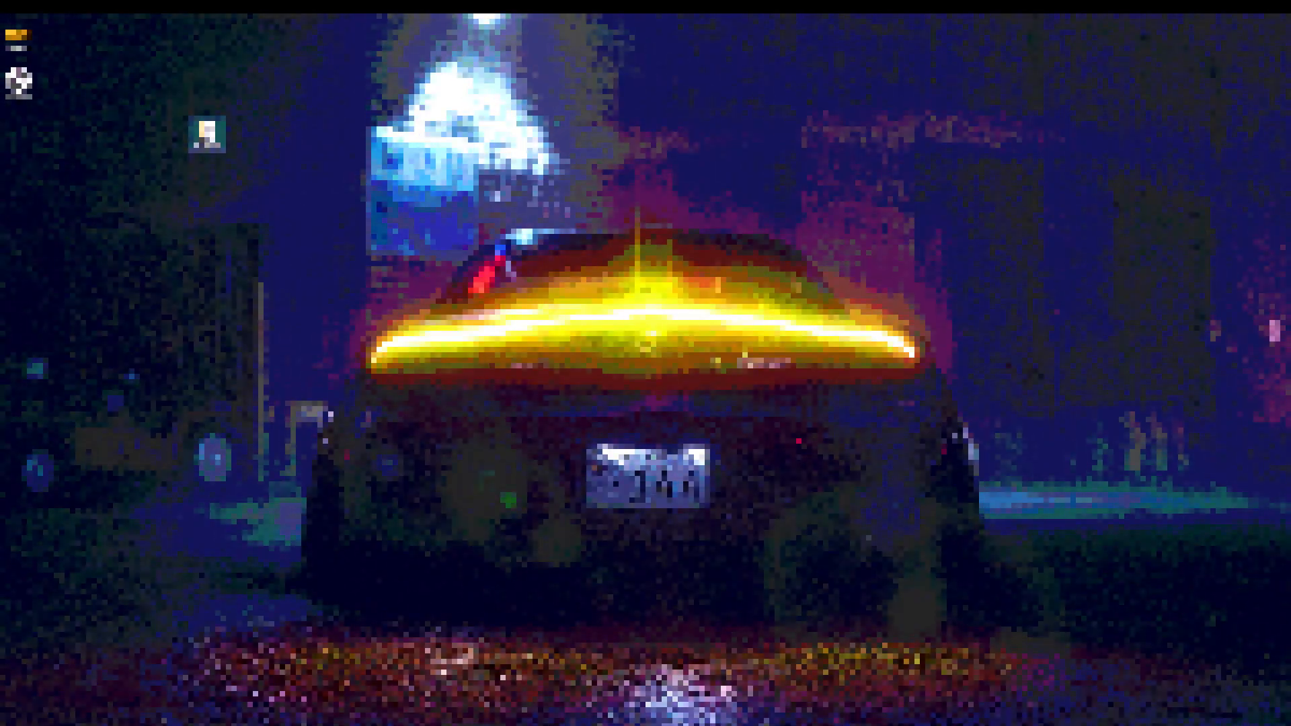
- Tidy the desktop icons, run setup.exe, and expand SmartScreen's More info for the installer
{"action": "left_click_drag", "start_coordinate": [207, 133], "coordinate": [20, 82]}
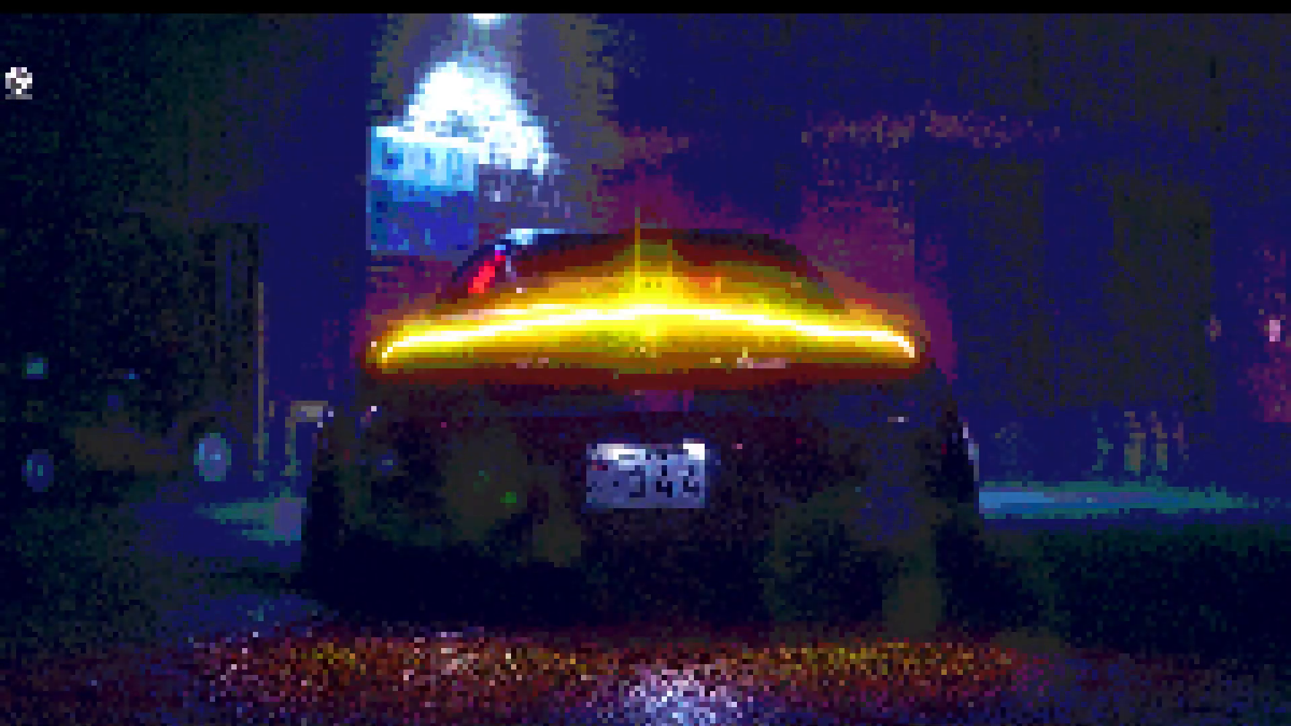
{"action": "left_click_drag", "start_coordinate": [69, 93], "coordinate": [398, 179]}
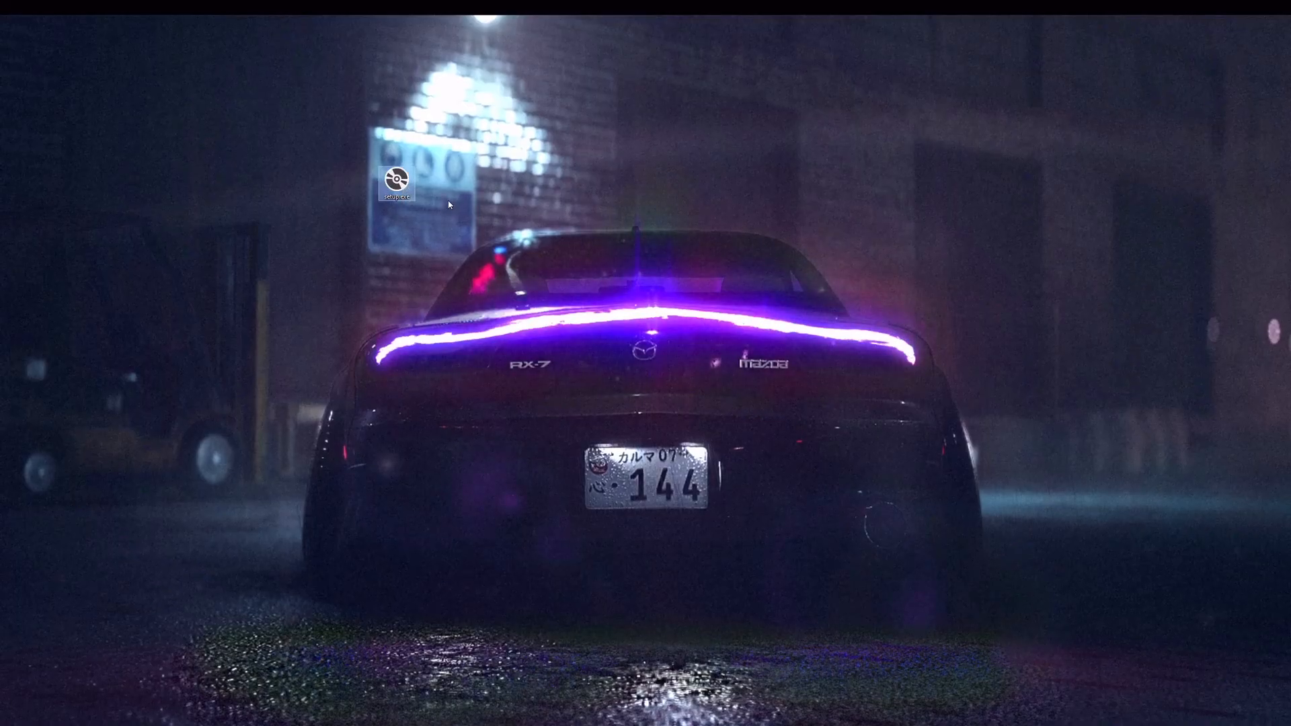
{"action": "double_click", "coordinate": [398, 179]}
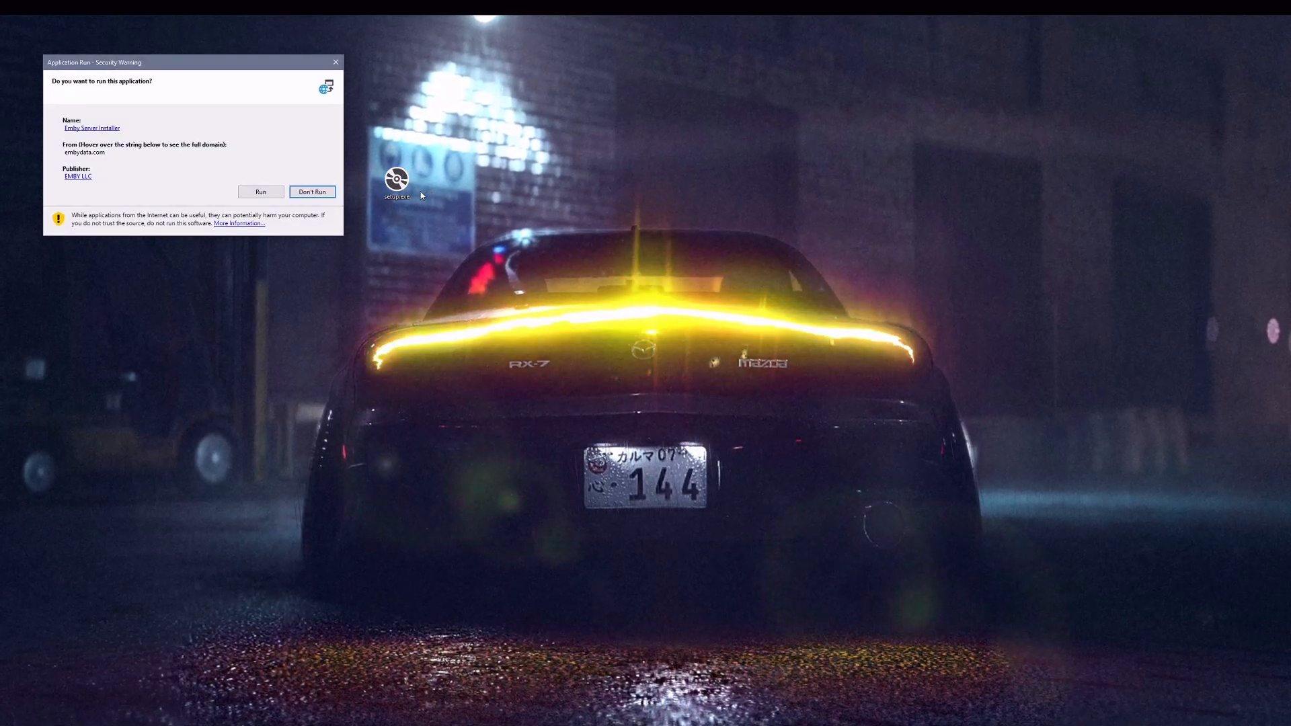
{"action": "left_click_drag", "start_coordinate": [231, 72], "coordinate": [633, 233]}
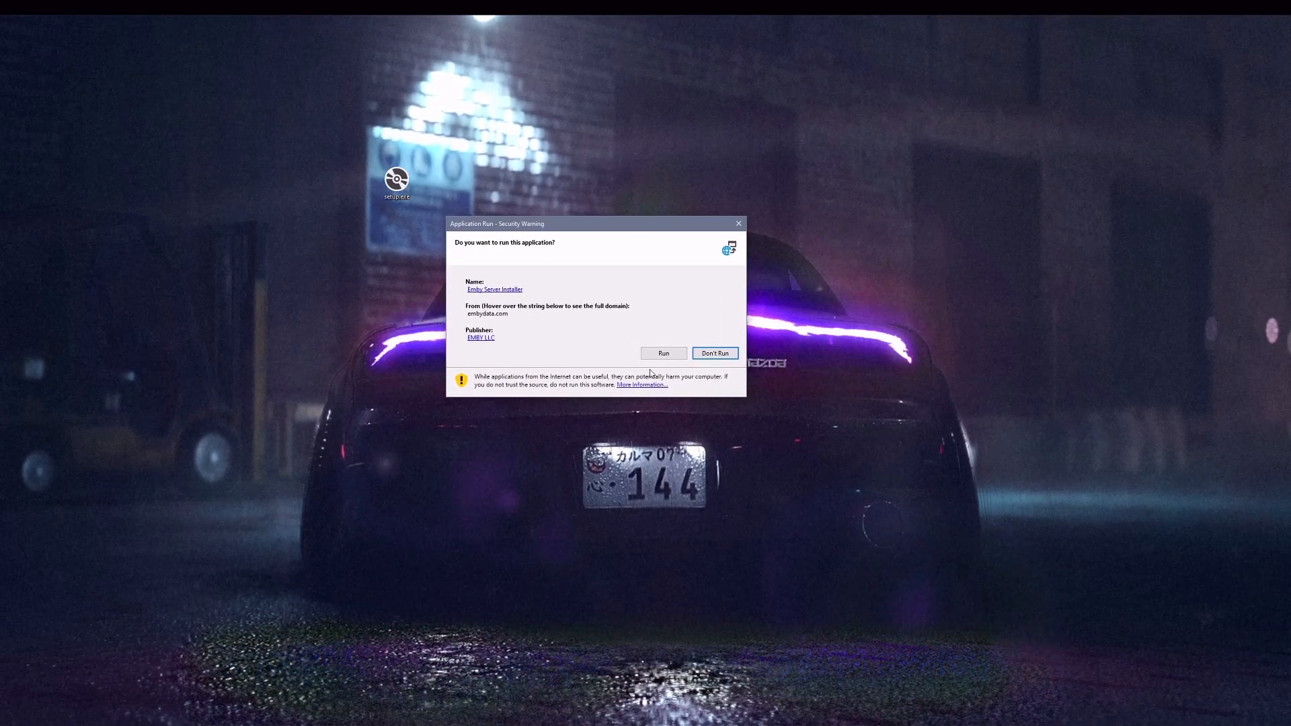
{"action": "left_click", "coordinate": [664, 353]}
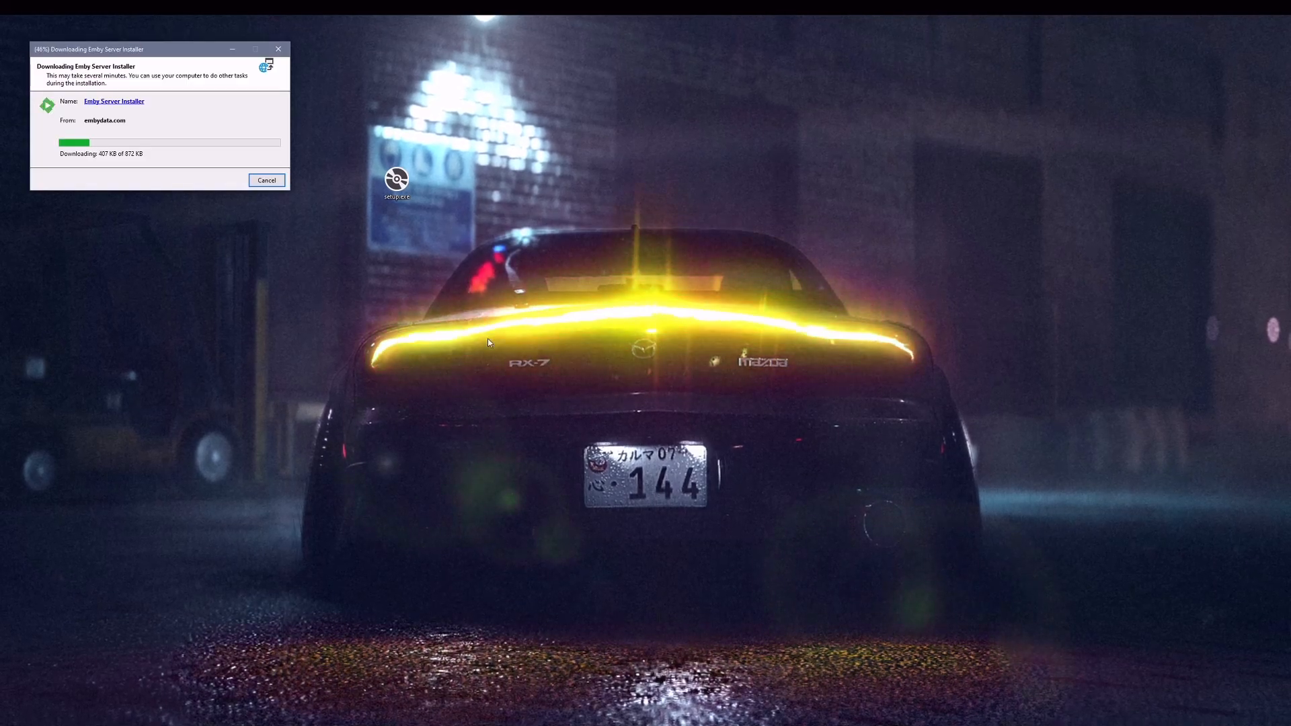
{"action": "left_click_drag", "start_coordinate": [183, 49], "coordinate": [499, 224]}
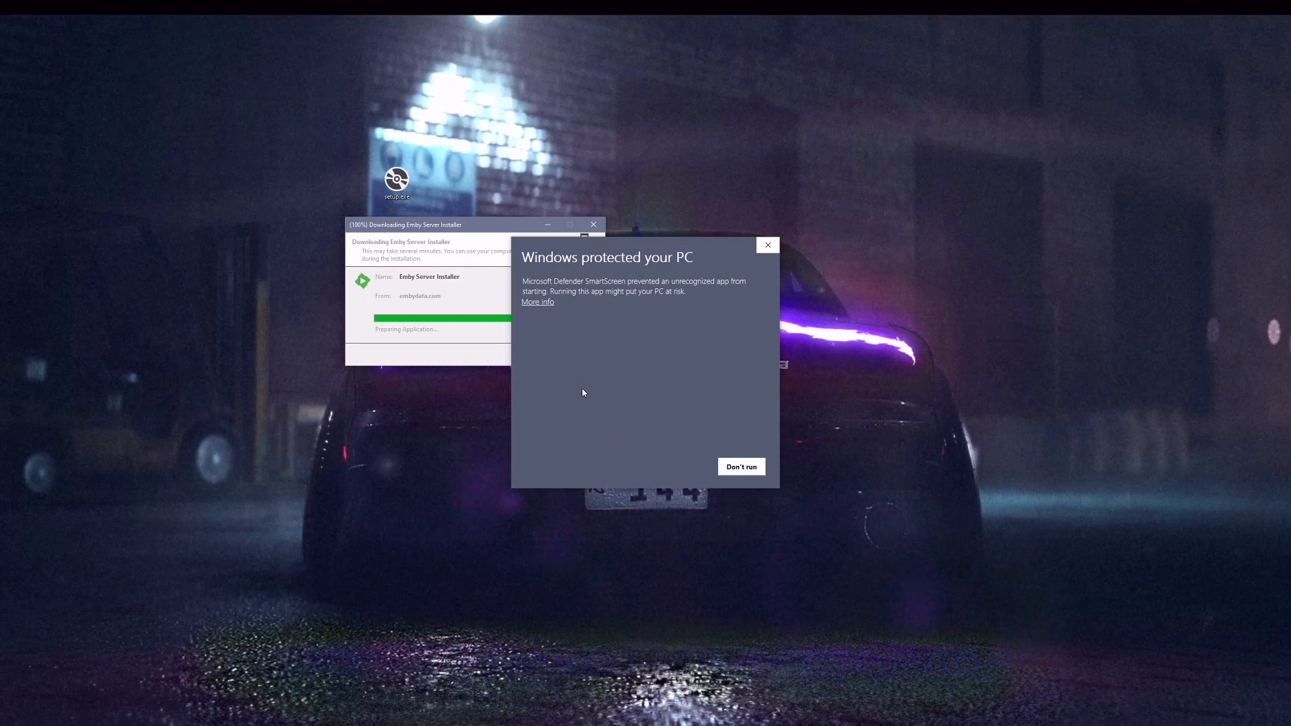
{"action": "left_click", "coordinate": [537, 302]}
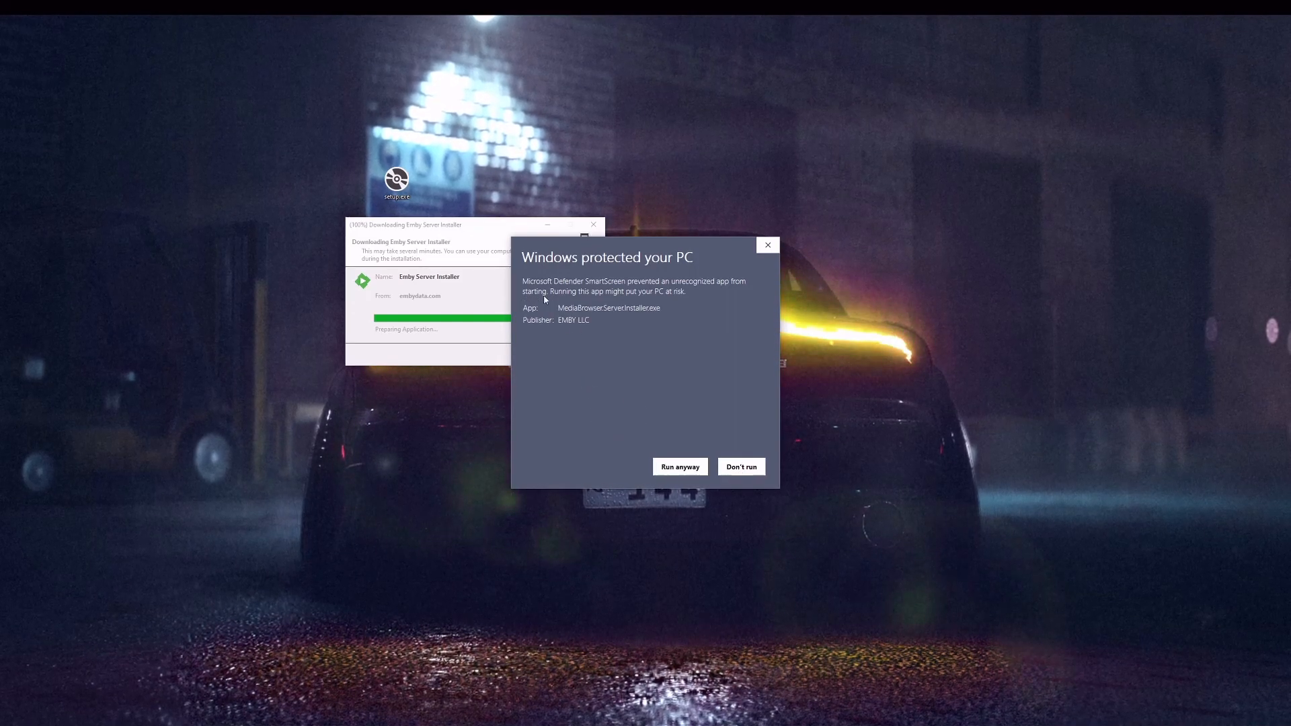
- Run the installer anyway, then continue the setup wizard with English (United States) as display language
{"action": "left_click", "coordinate": [678, 467]}
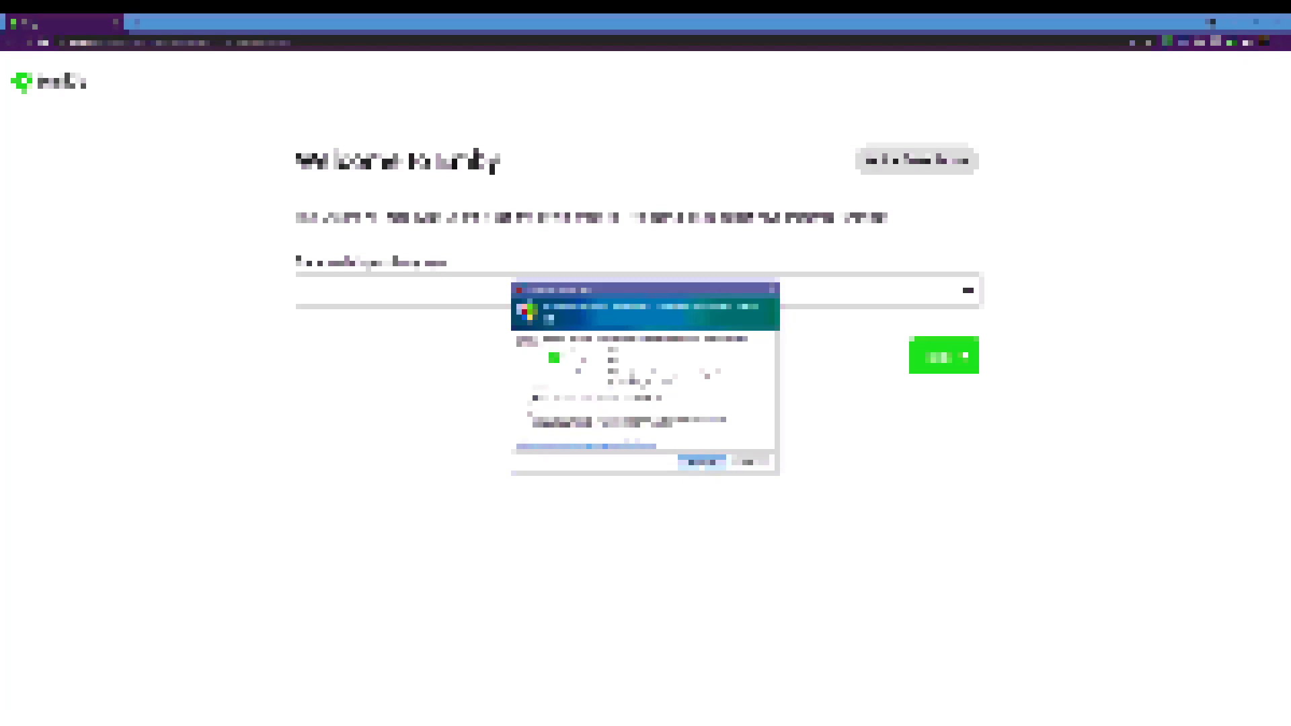
{"action": "left_click", "coordinate": [692, 466]}
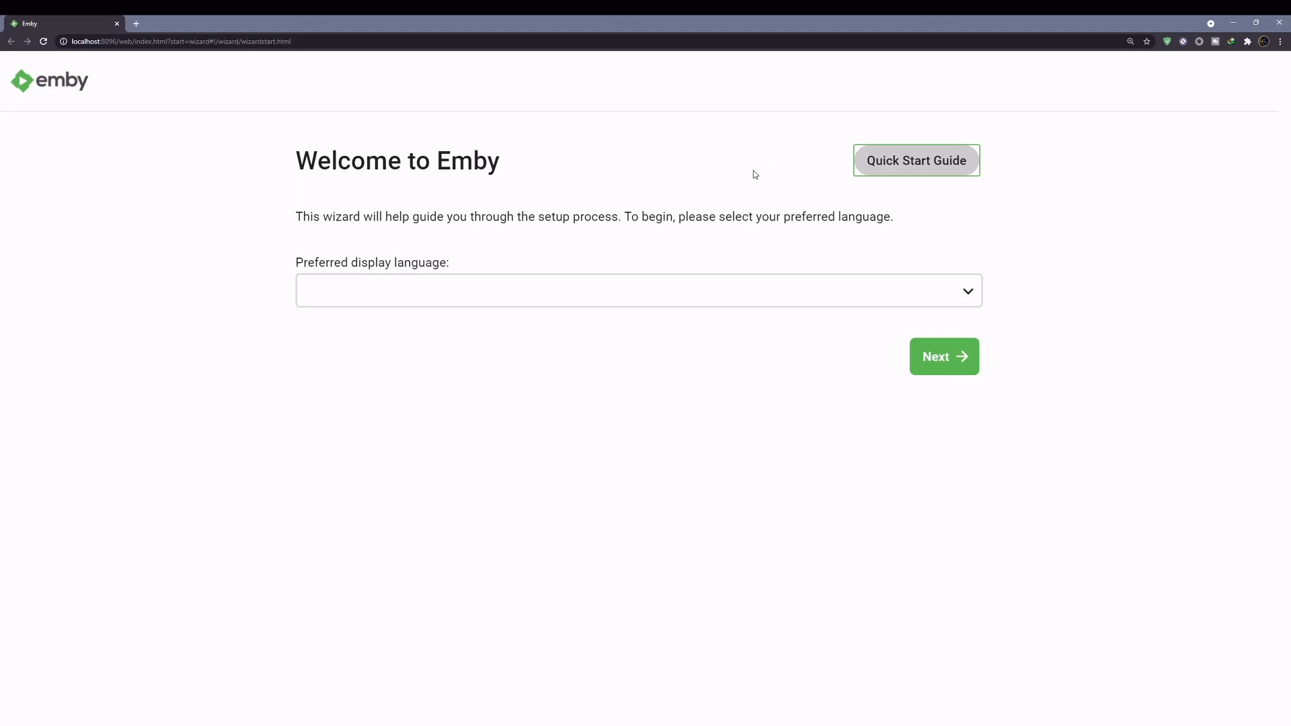
{"action": "left_click", "coordinate": [746, 291]}
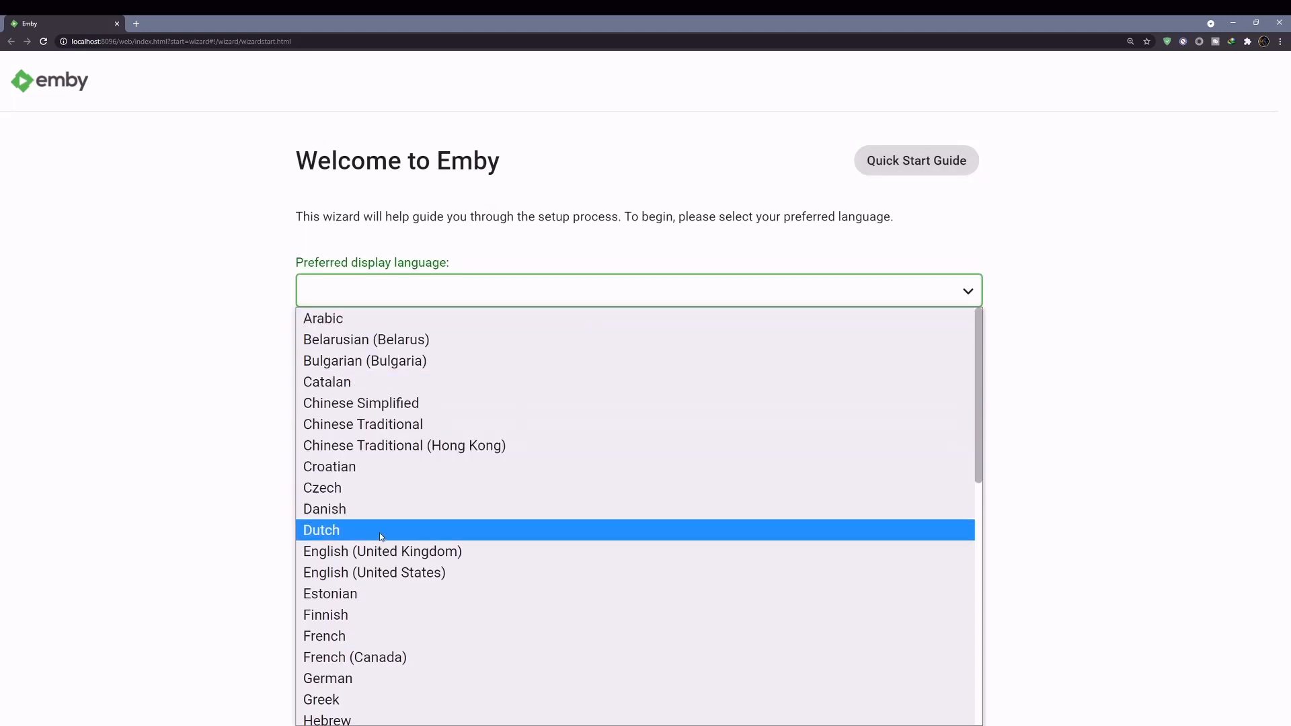
{"action": "left_click", "coordinate": [371, 582]}
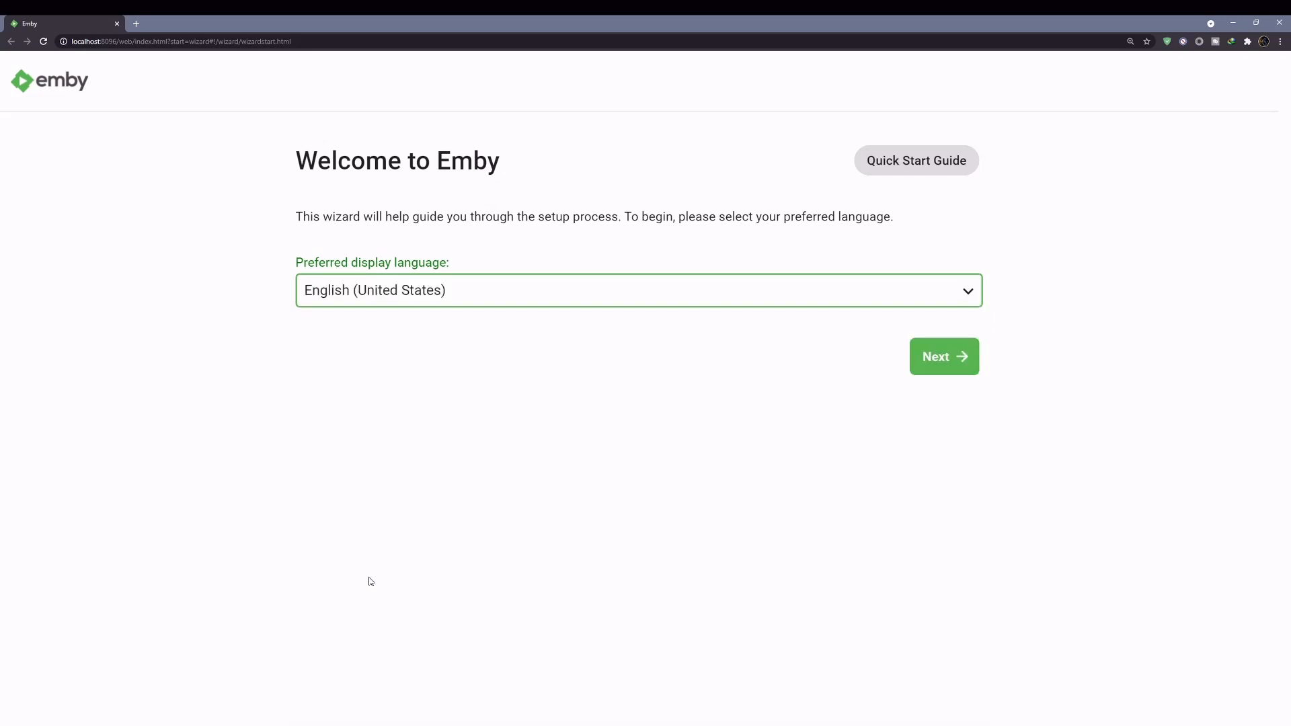
{"action": "left_click", "coordinate": [940, 362]}
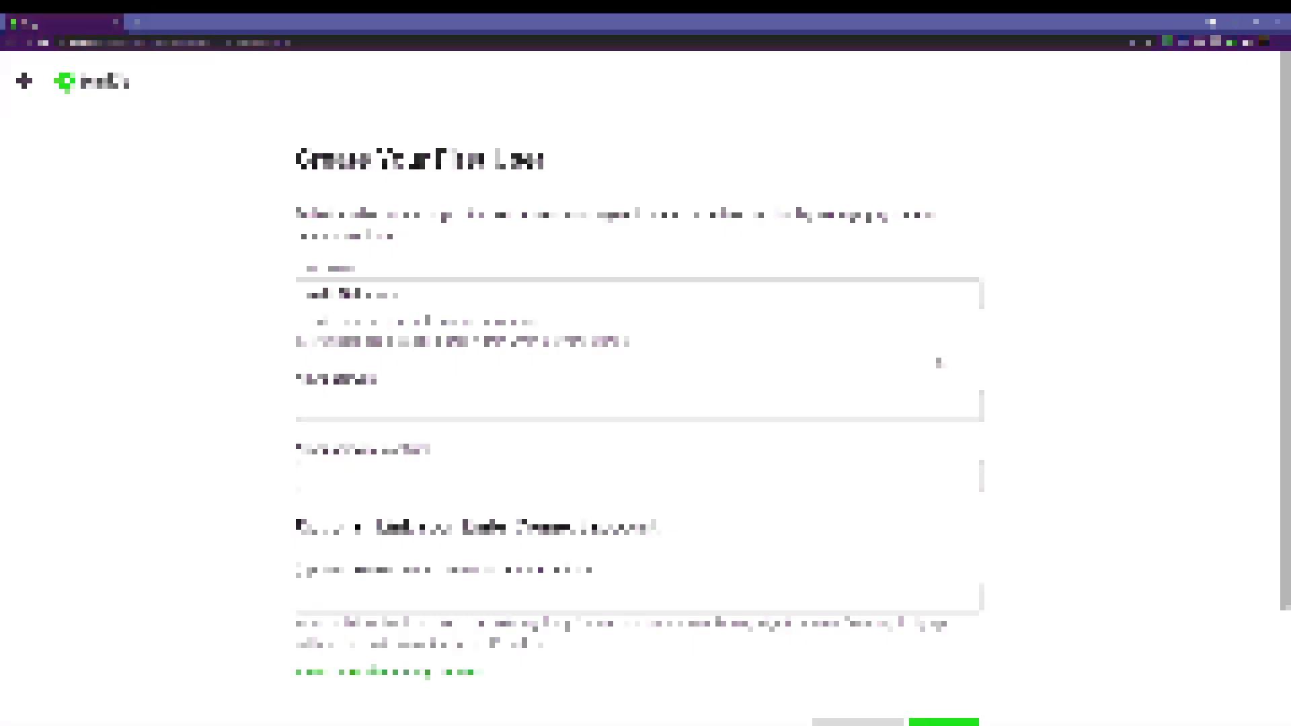
- Replace the prefilled username with test001
{"action": "left_click", "coordinate": [422, 293]}
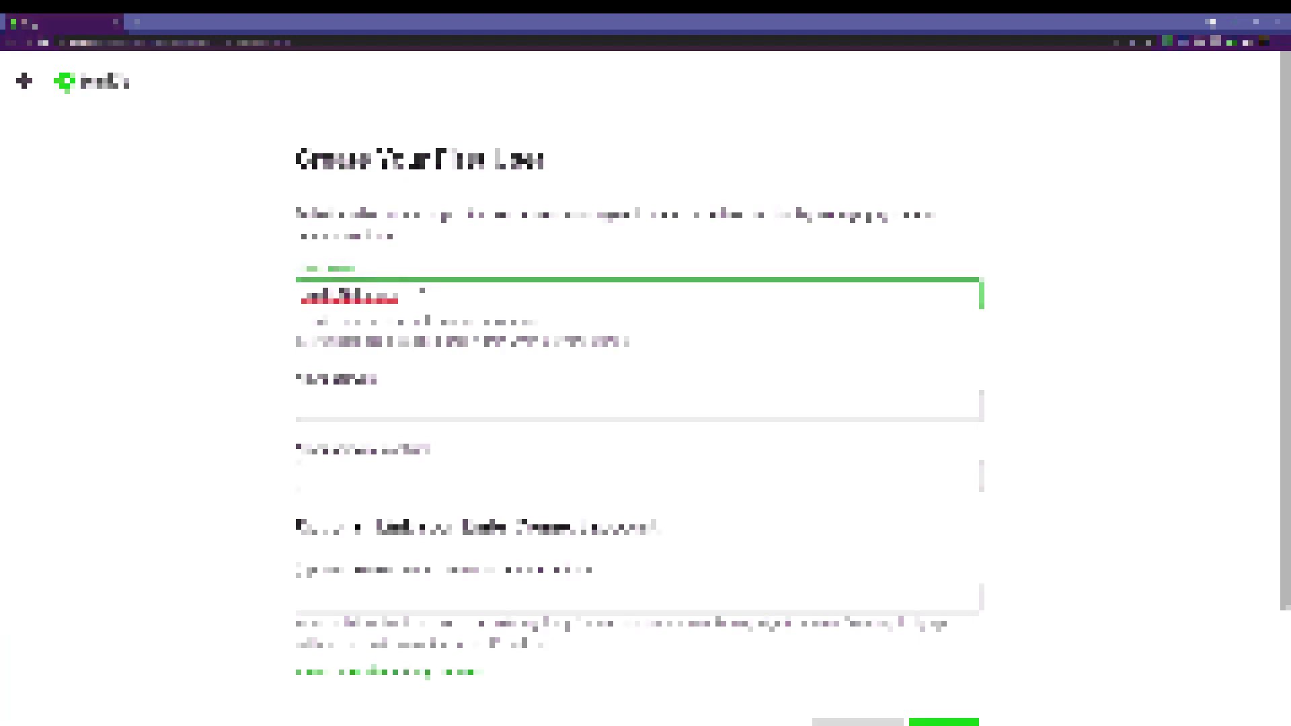
{"action": "key", "text": "BackSpace"}
{"action": "key", "text": "BackSpace"}
{"action": "key", "text": "BackSpace"}
{"action": "key", "text": "BackSpace"}
{"action": "key", "text": "BackSpace"}
{"action": "key", "text": "BackSpace"}
{"action": "key", "text": "BackSpace"}
{"action": "key", "text": "BackSpace"}
{"action": "key", "text": "BackSpace"}
{"action": "key", "text": "BackSpace"}
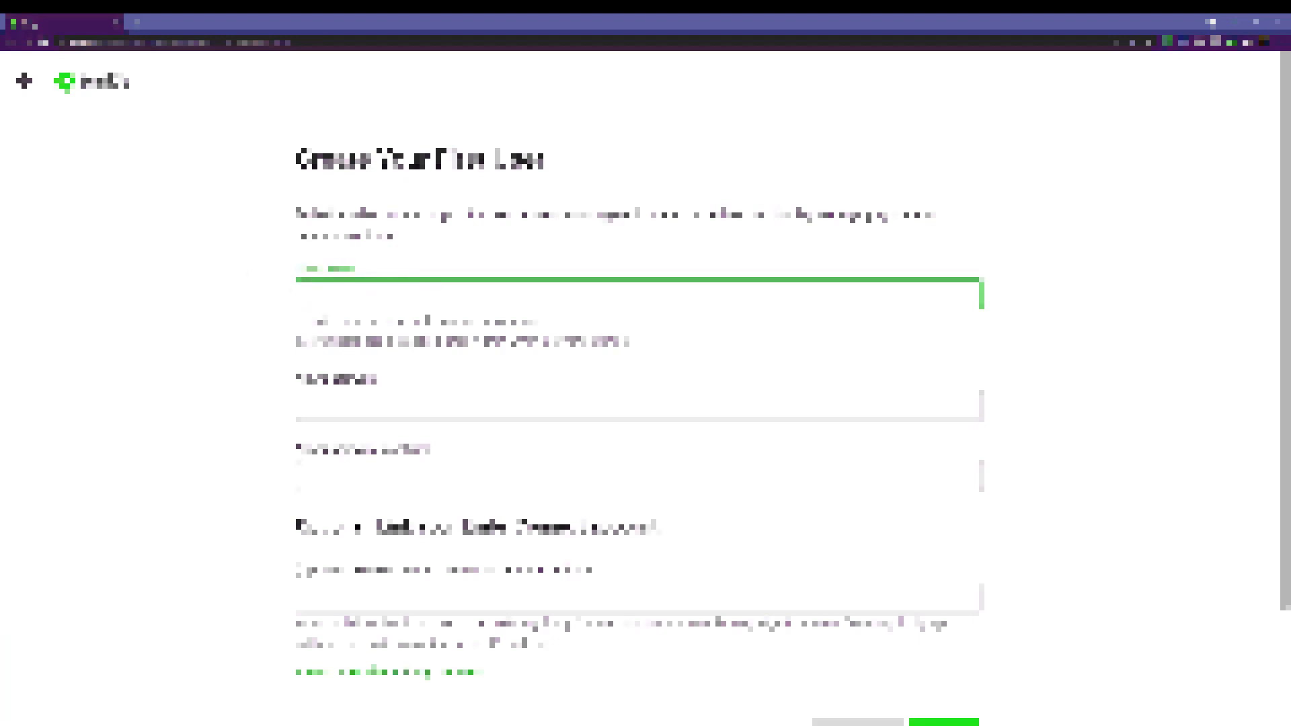
{"action": "left_click", "coordinate": [249, 271]}
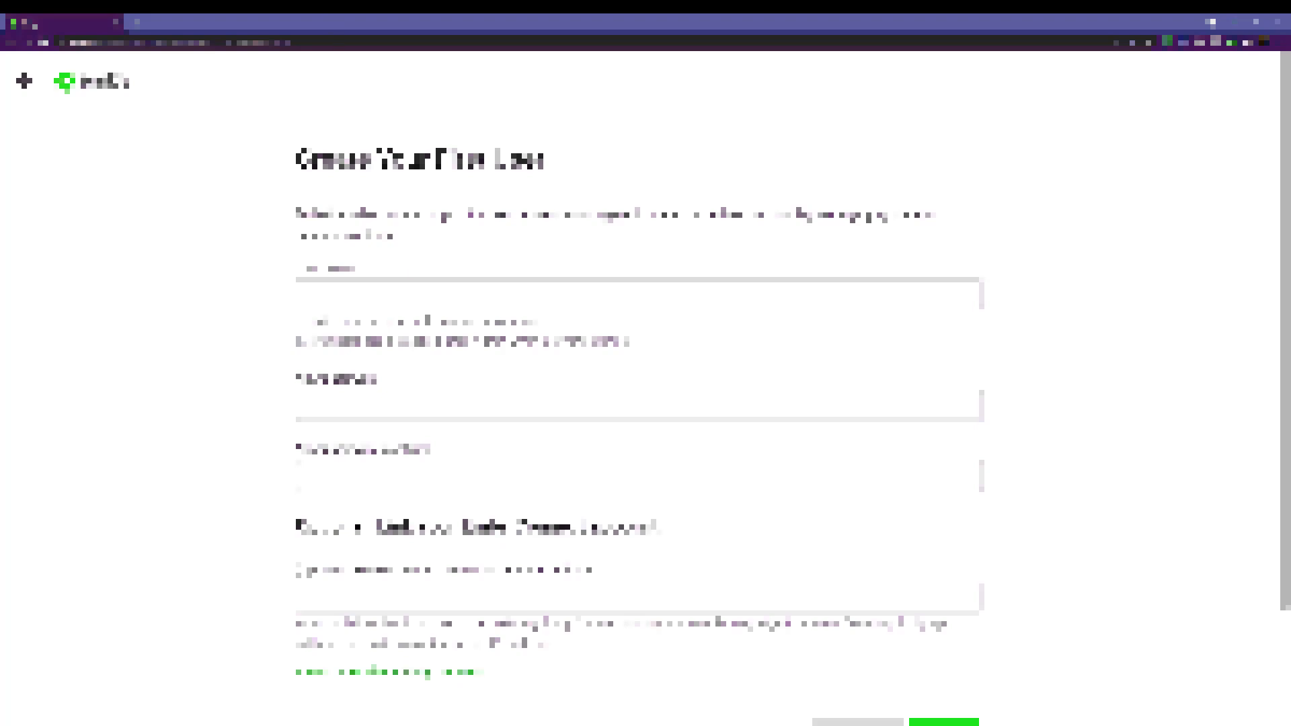
{"action": "left_click", "coordinate": [422, 293]}
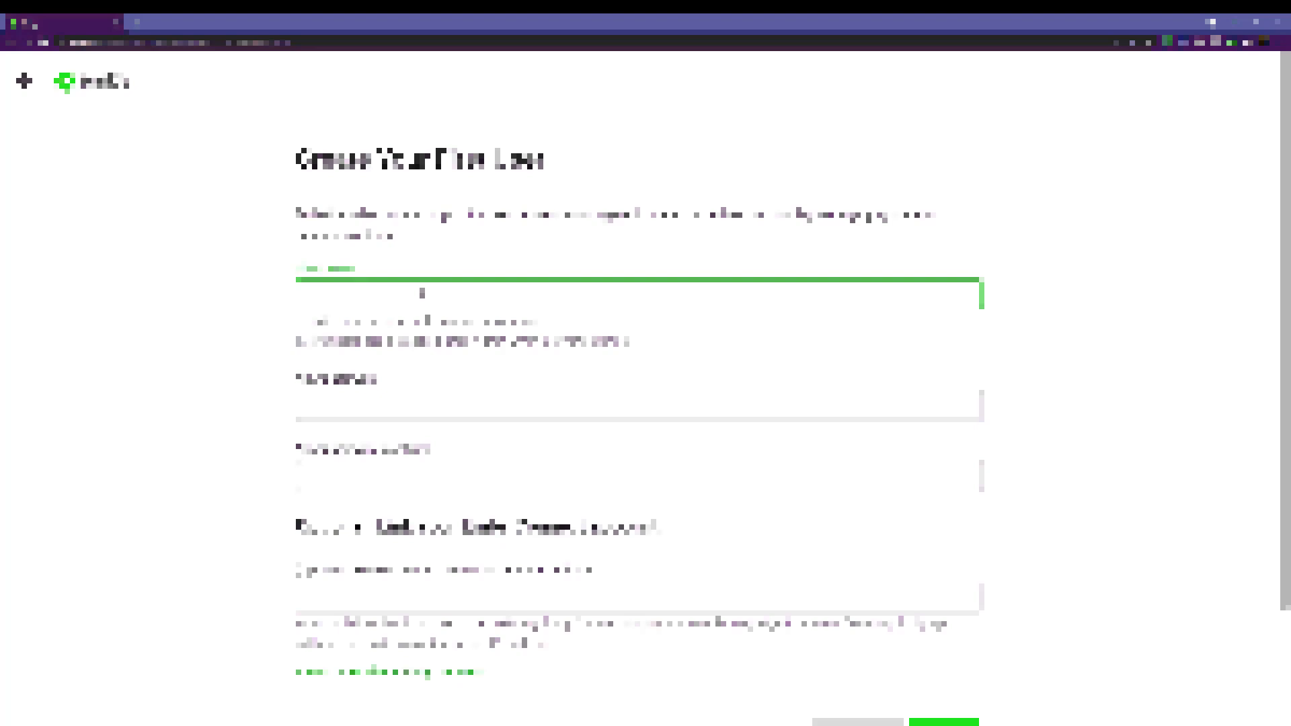
{"action": "type", "text": "tesr"}
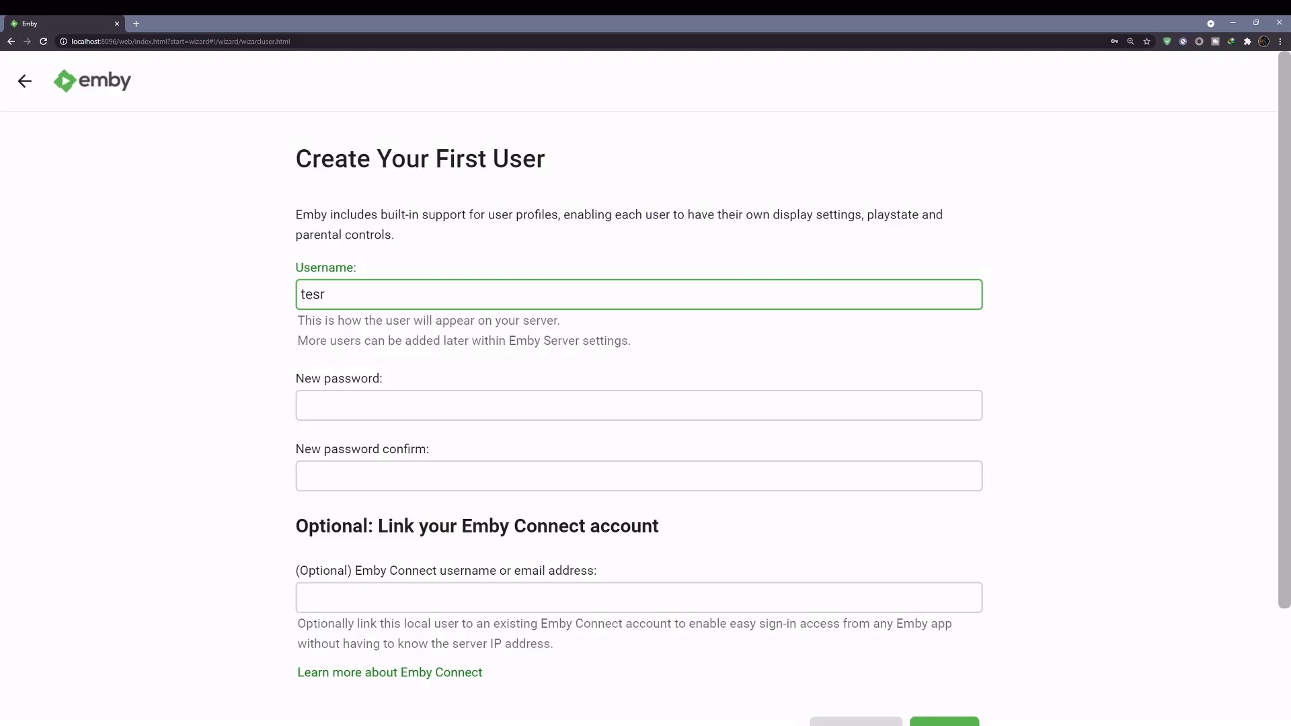
{"action": "key", "text": "BackSpace"}
{"action": "type", "text": "t0021"}
{"action": "key", "text": "BackSpace"}
{"action": "key", "text": "BackSpace"}
{"action": "type", "text": "1"}
- Paste a copied password into New password and New password confirm, then scroll down to Next
{"action": "left_click_drag", "start_coordinate": [365, 294], "coordinate": [296, 295]}
{"action": "right_click", "coordinate": [323, 293]}
{"action": "left_click", "coordinate": [352, 332]}
{"action": "left_click", "coordinate": [355, 405]}
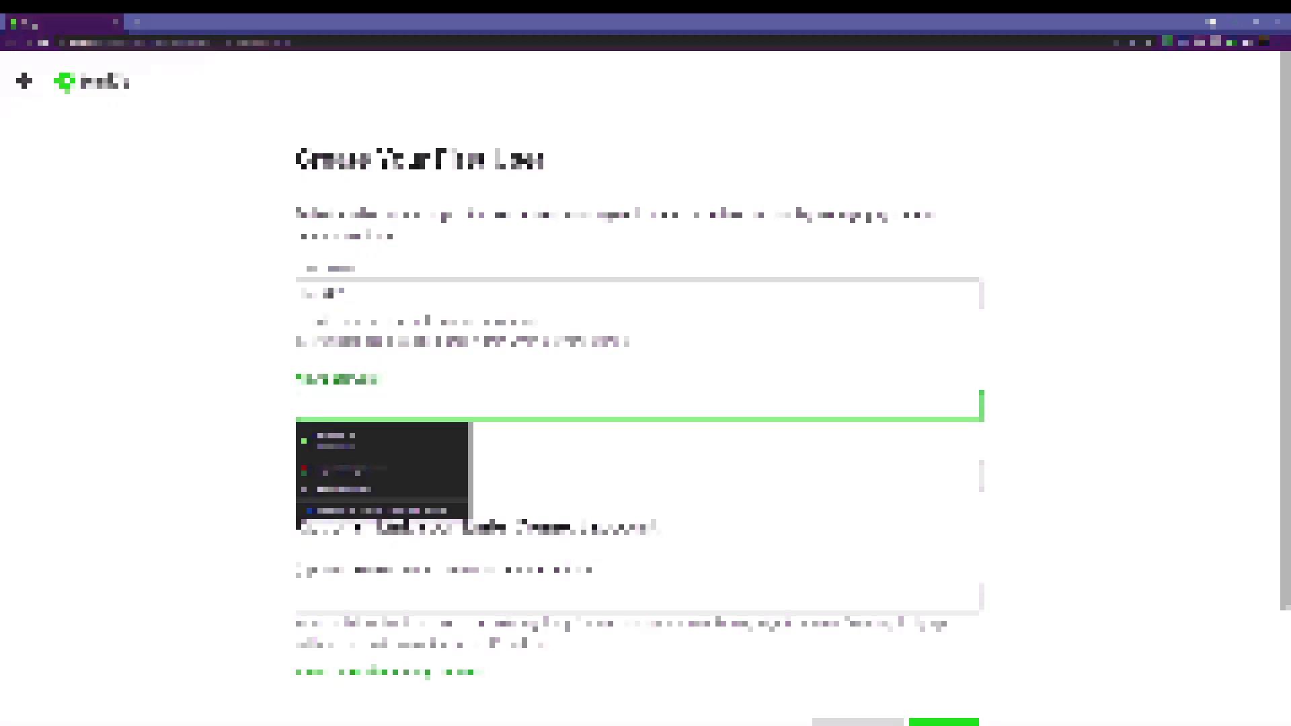
{"action": "right_click", "coordinate": [333, 399]}
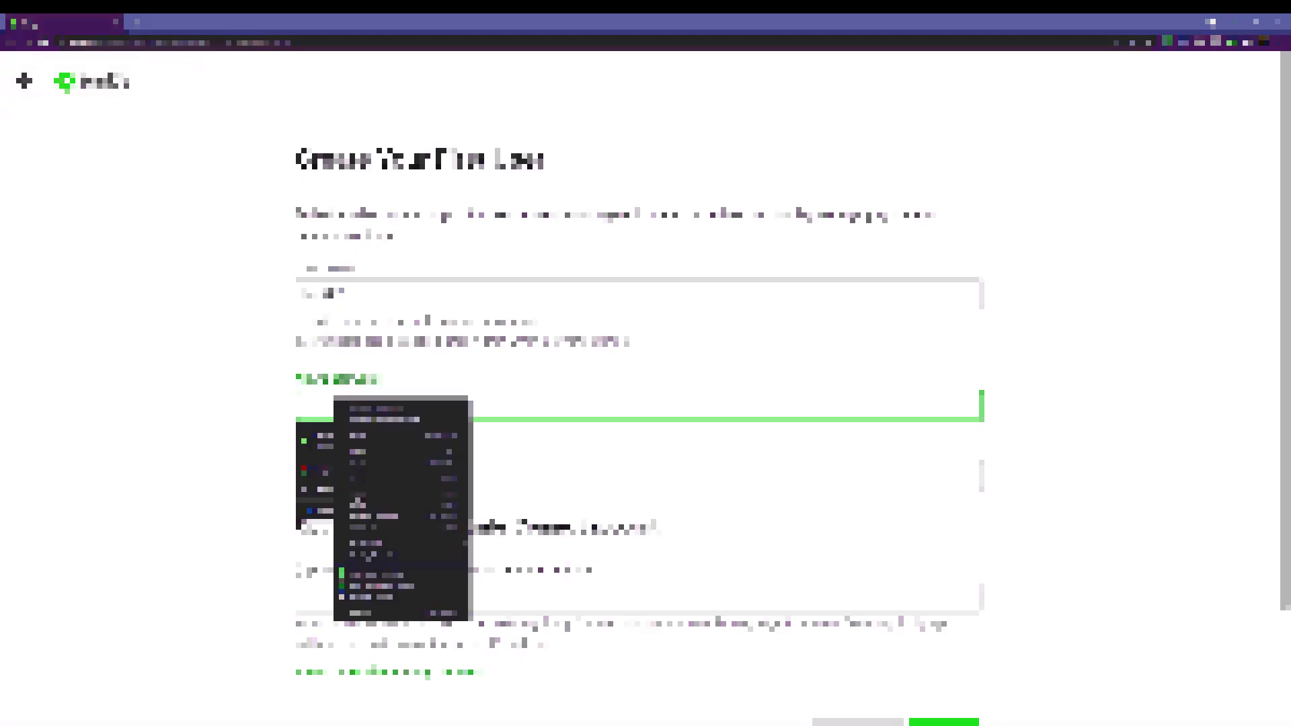
{"action": "left_click", "coordinate": [353, 501]}
{"action": "left_click", "coordinate": [331, 473]}
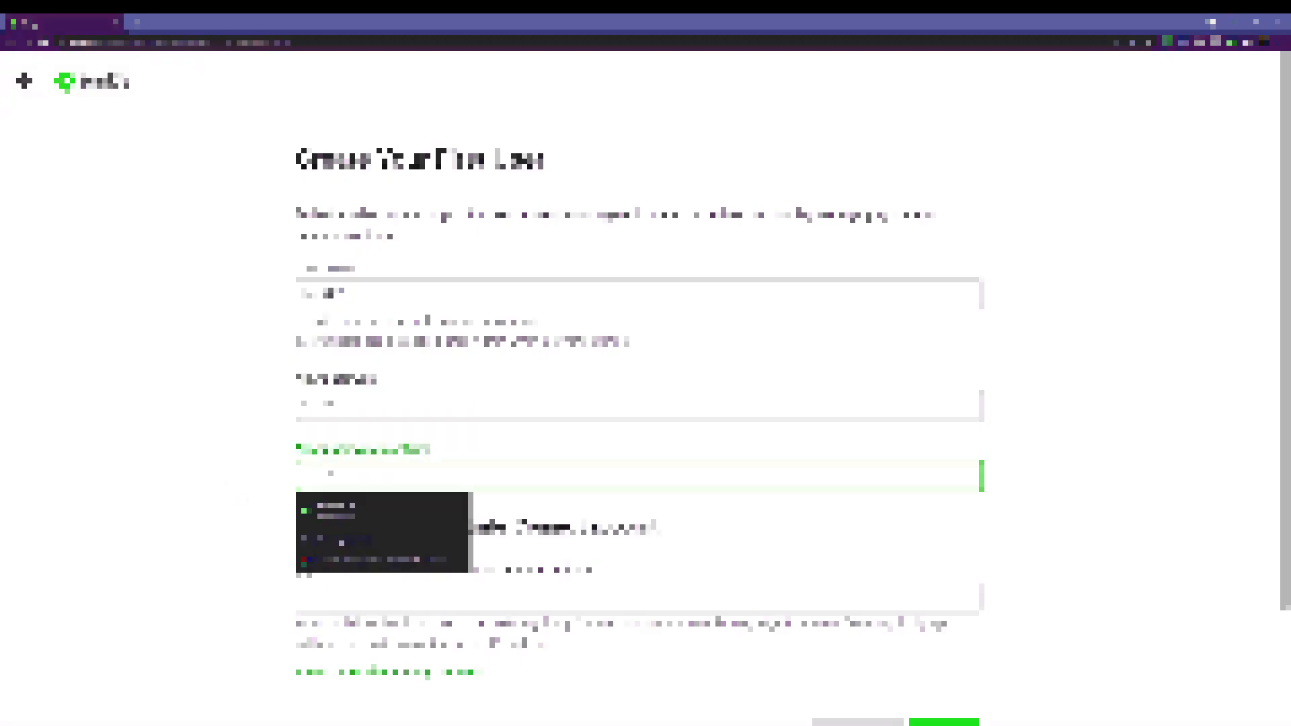
{"action": "right_click", "coordinate": [330, 474]}
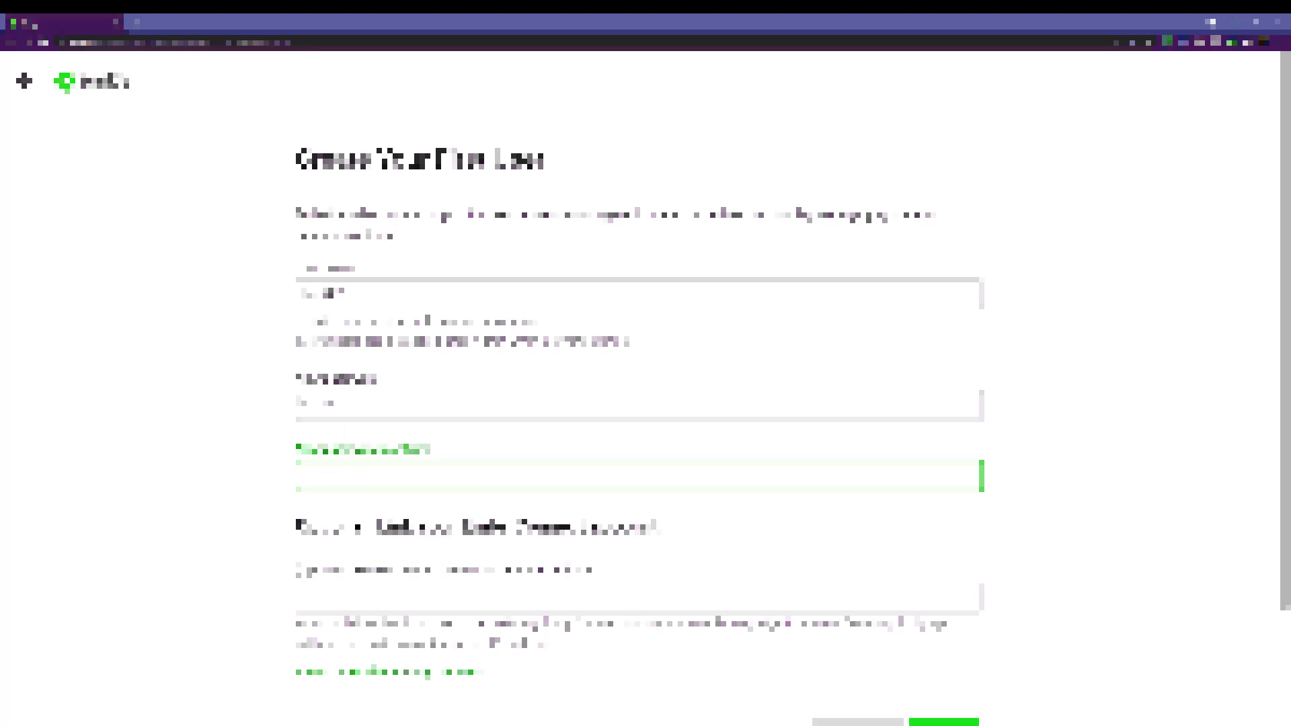
{"action": "scroll", "coordinate": [250, 401], "scroll_direction": "down", "scroll_amount": 1}
{"action": "scroll", "coordinate": [250, 402], "scroll_direction": "down", "scroll_amount": 1}
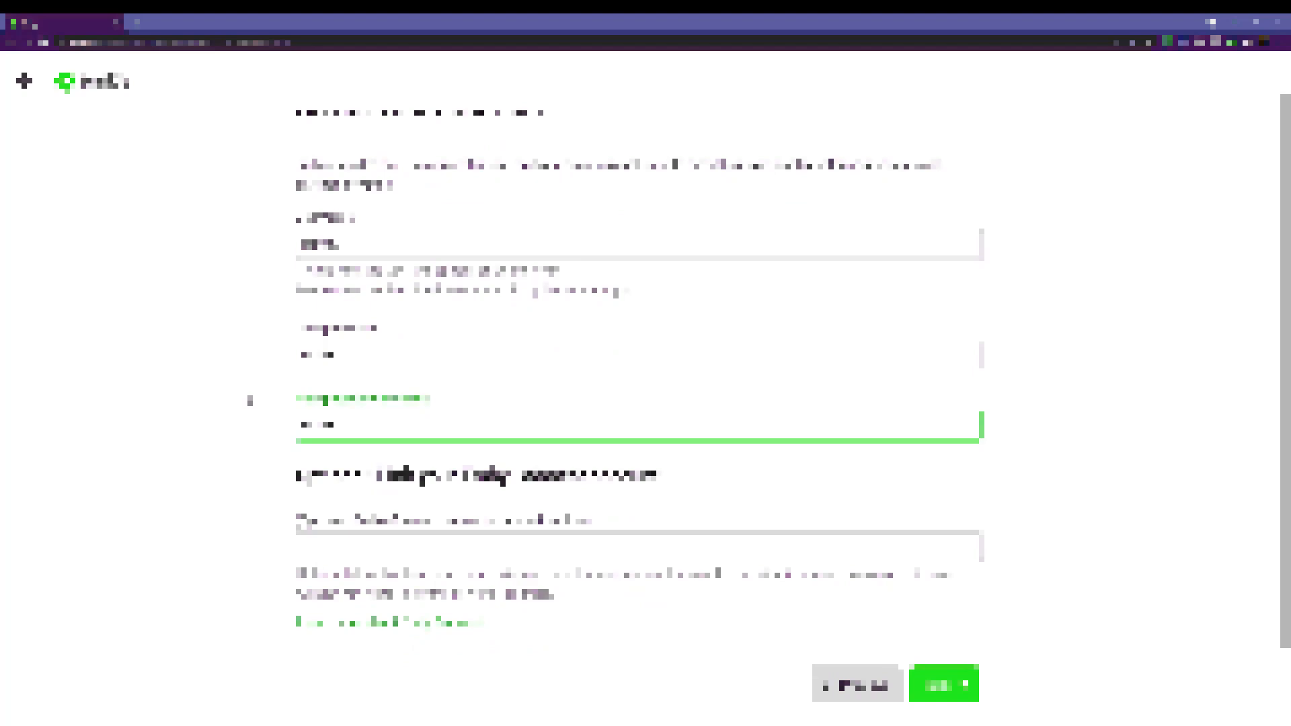
{"action": "scroll", "coordinate": [250, 402], "scroll_direction": "up", "scroll_amount": 1}
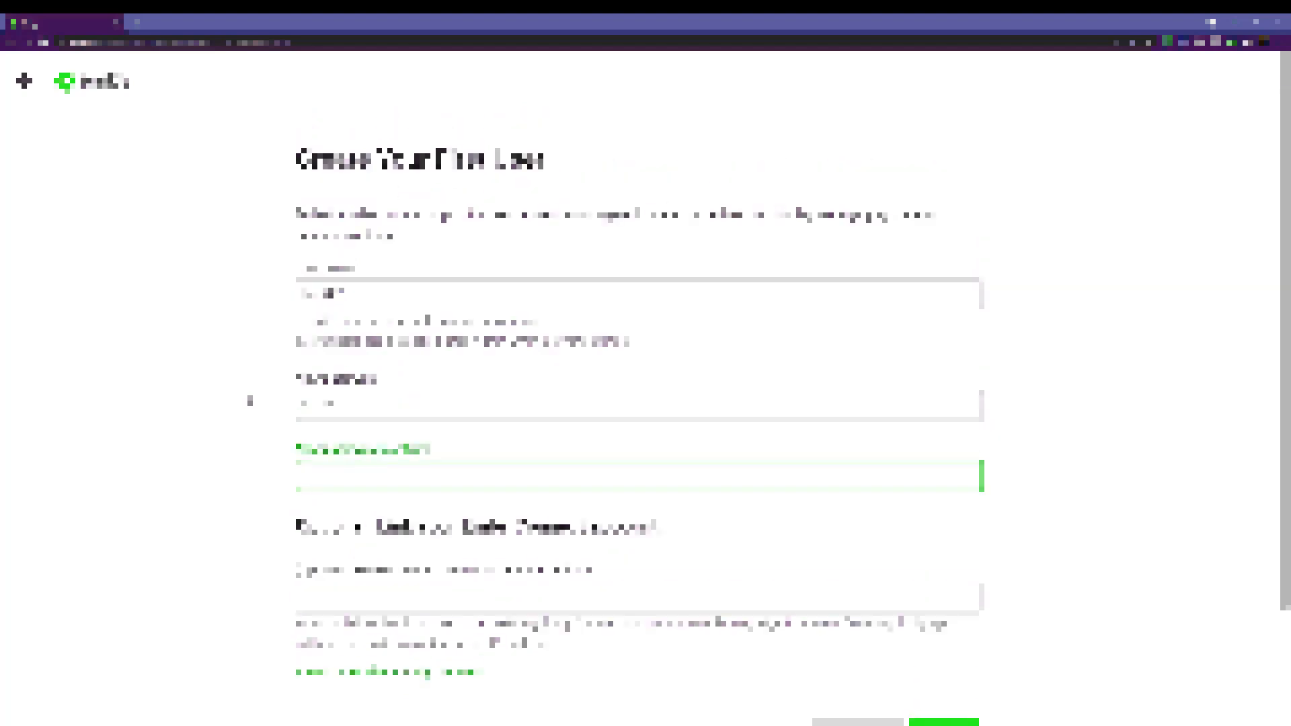
{"action": "scroll", "coordinate": [251, 402], "scroll_direction": "down", "scroll_amount": 3}
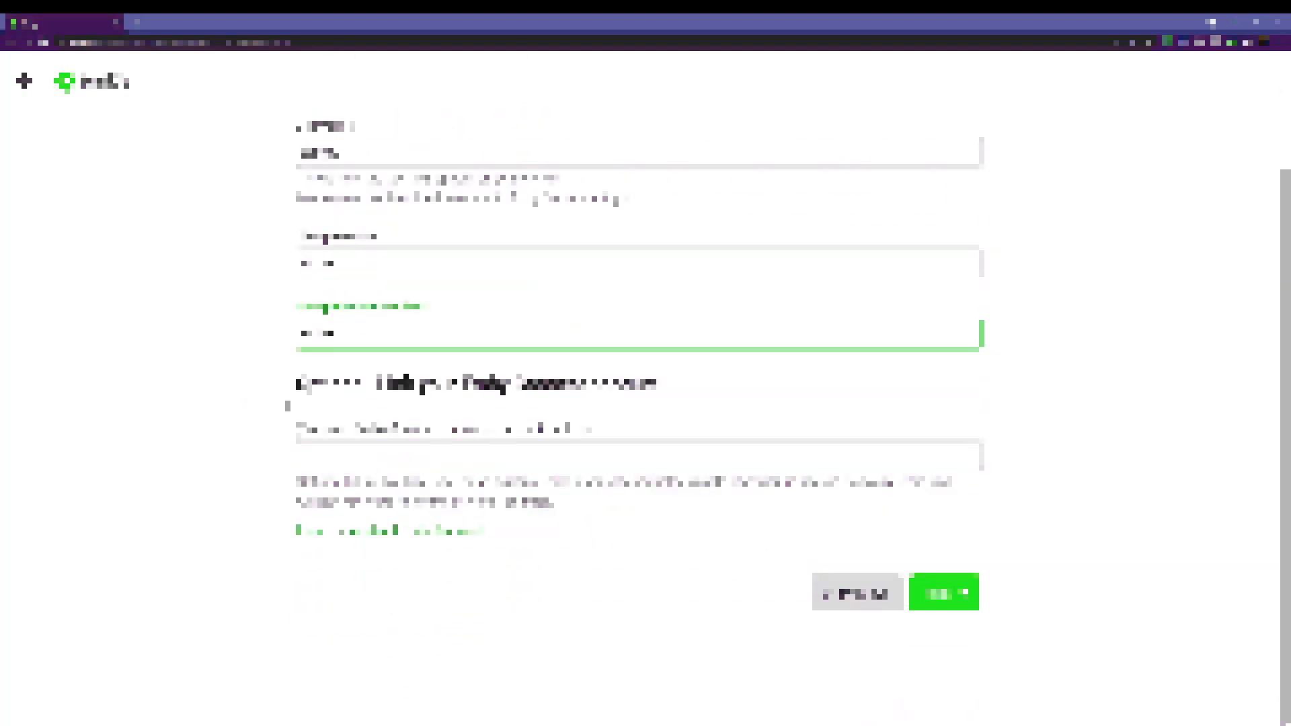
{"action": "scroll", "coordinate": [287, 405], "scroll_direction": "up", "scroll_amount": 3}
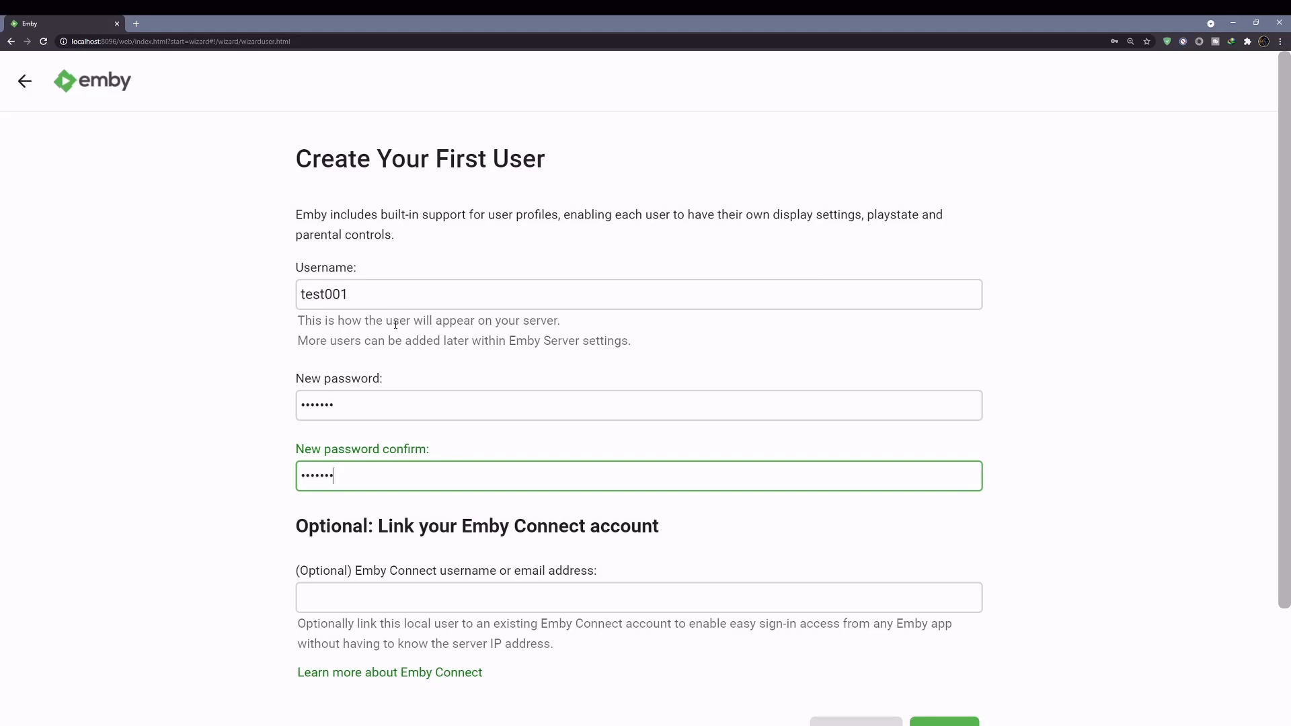
{"action": "scroll", "coordinate": [395, 363], "scroll_direction": "down", "scroll_amount": 2}
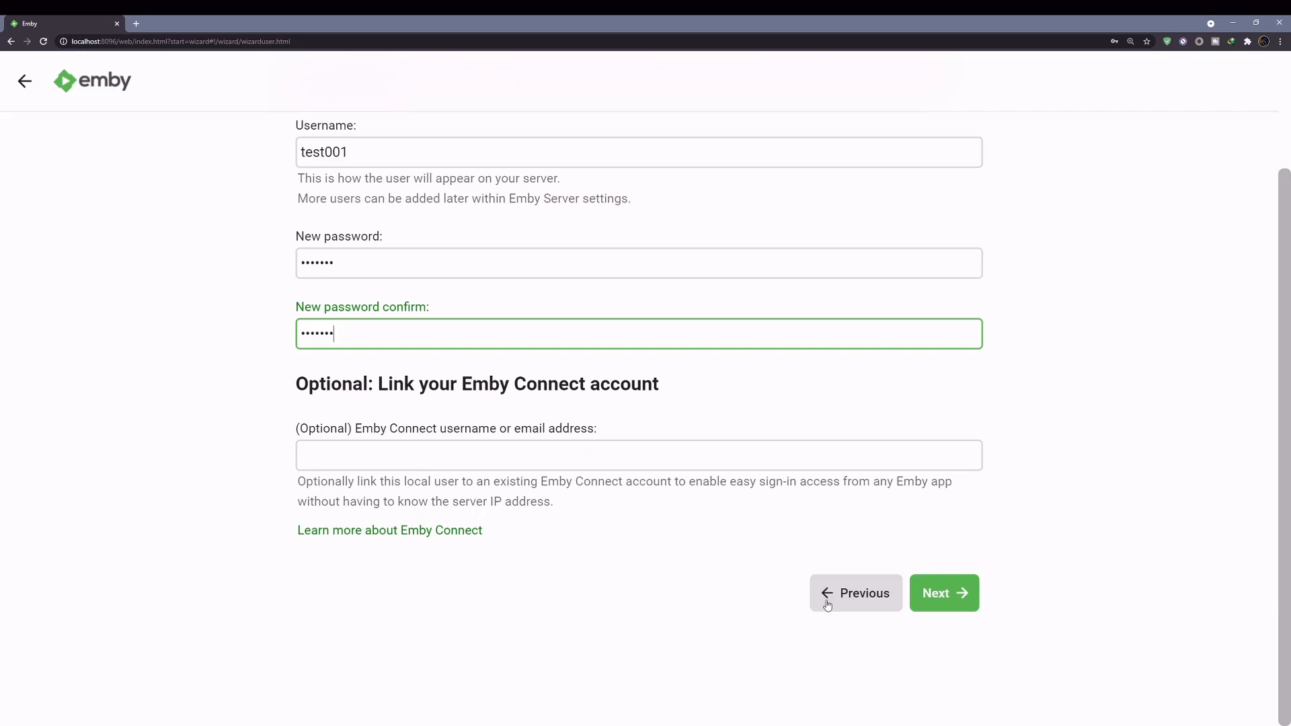
- Advance to Setup Media Libraries, dismiss Chrome's password warning, and begin a New Library
{"action": "left_click", "coordinate": [954, 594]}
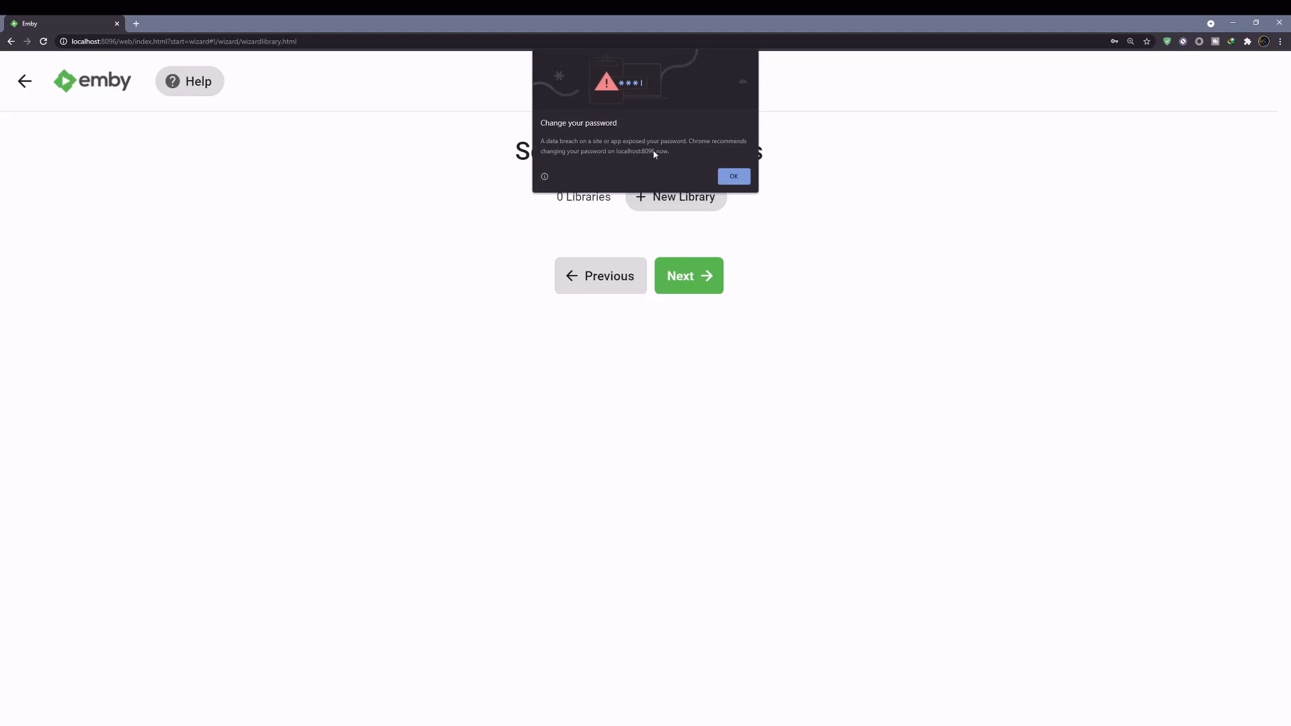
{"action": "left_click", "coordinate": [741, 177]}
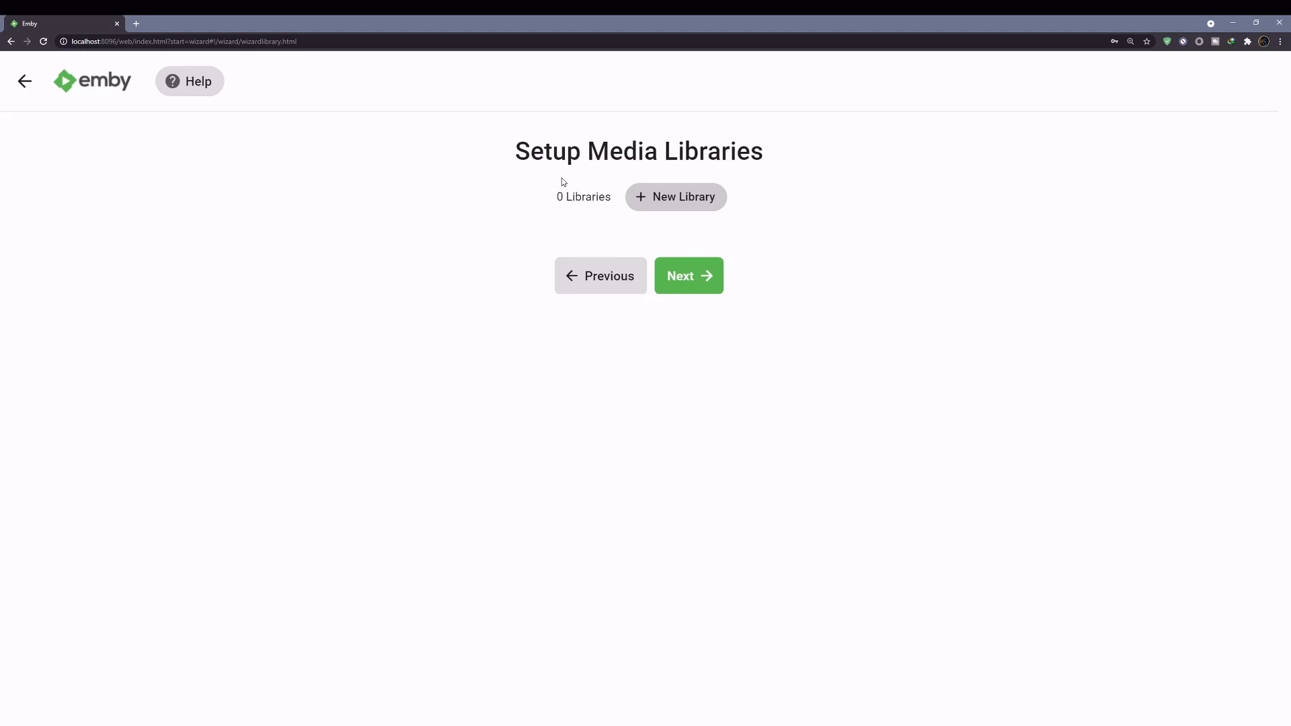
{"action": "left_click", "coordinate": [656, 199]}
{"action": "left_click", "coordinate": [596, 272]}
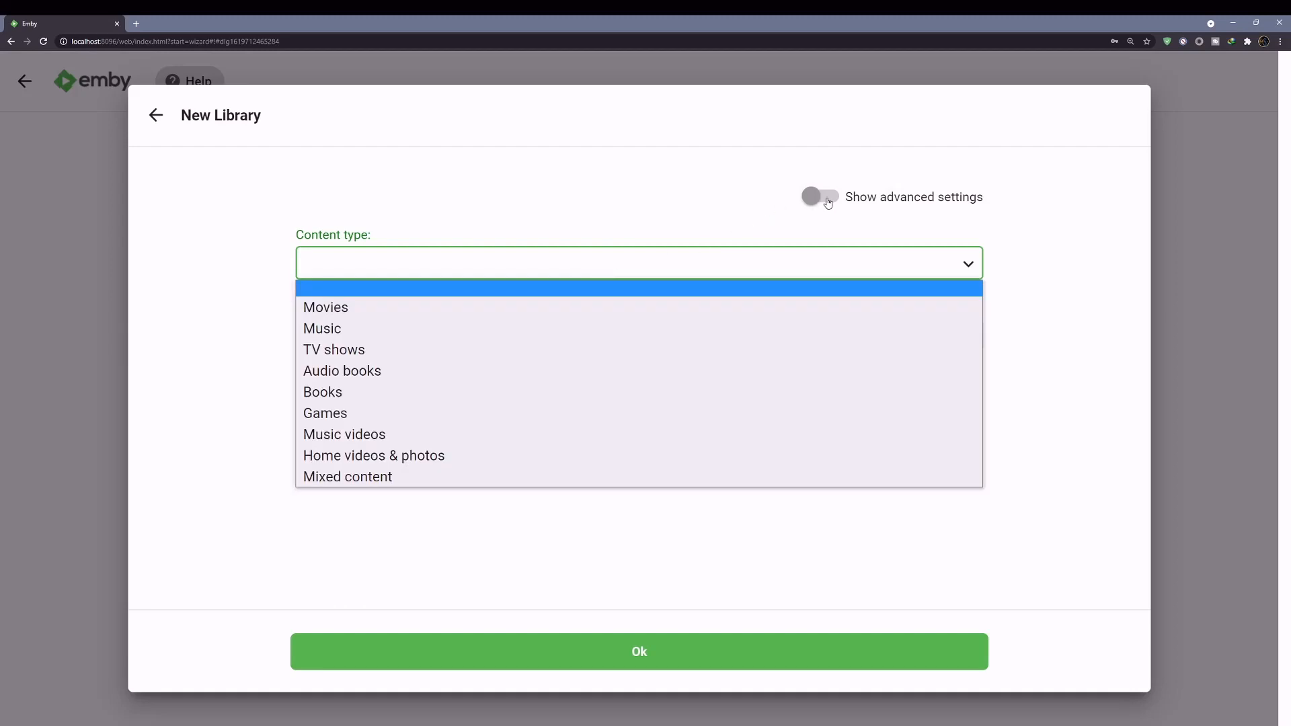
- Show advanced settings, set content type to Mixed content, and add a folder
{"action": "left_click", "coordinate": [816, 198]}
{"action": "left_click", "coordinate": [573, 262]}
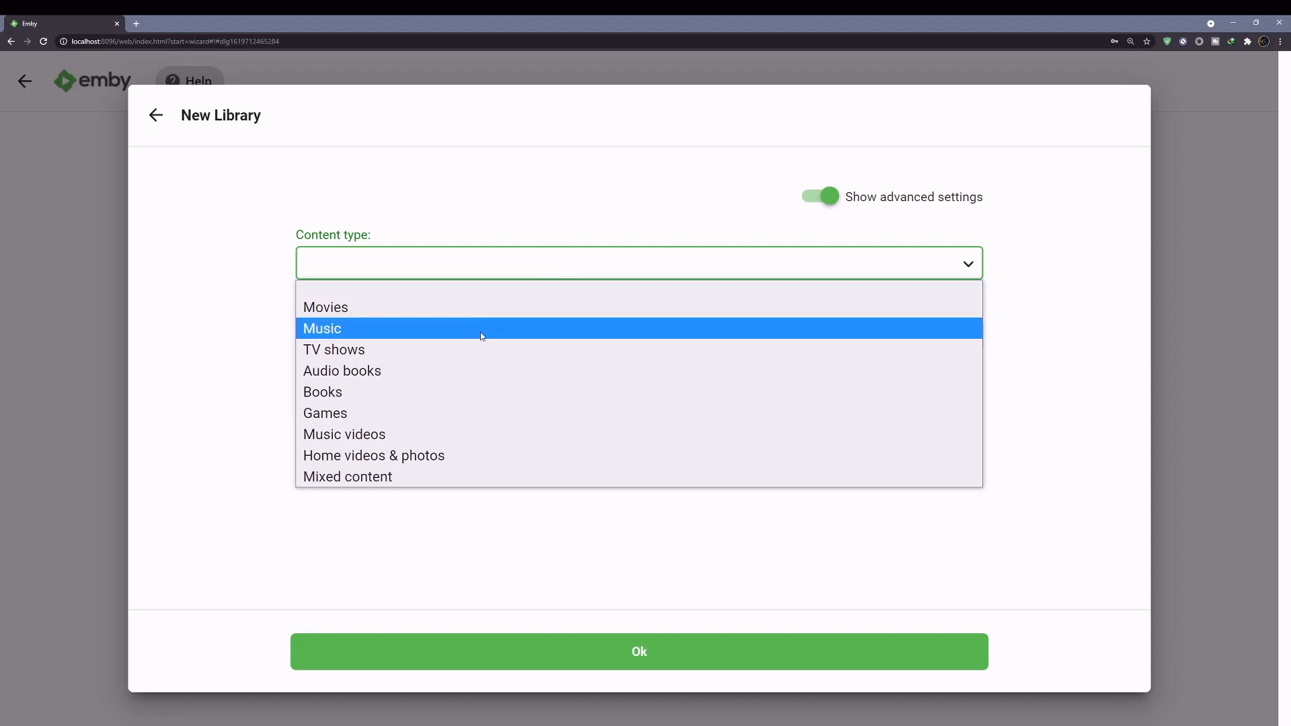
{"action": "left_click", "coordinate": [331, 476]}
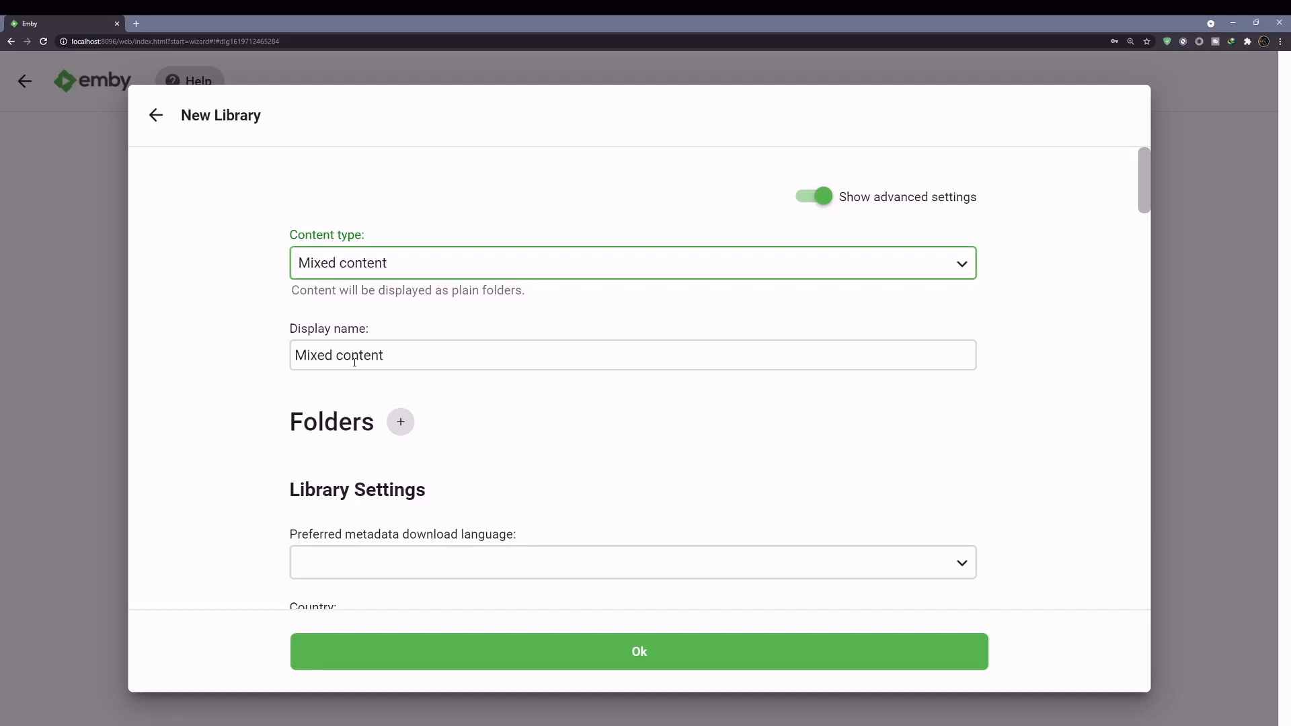
{"action": "scroll", "coordinate": [313, 421], "scroll_direction": "down", "scroll_amount": 2}
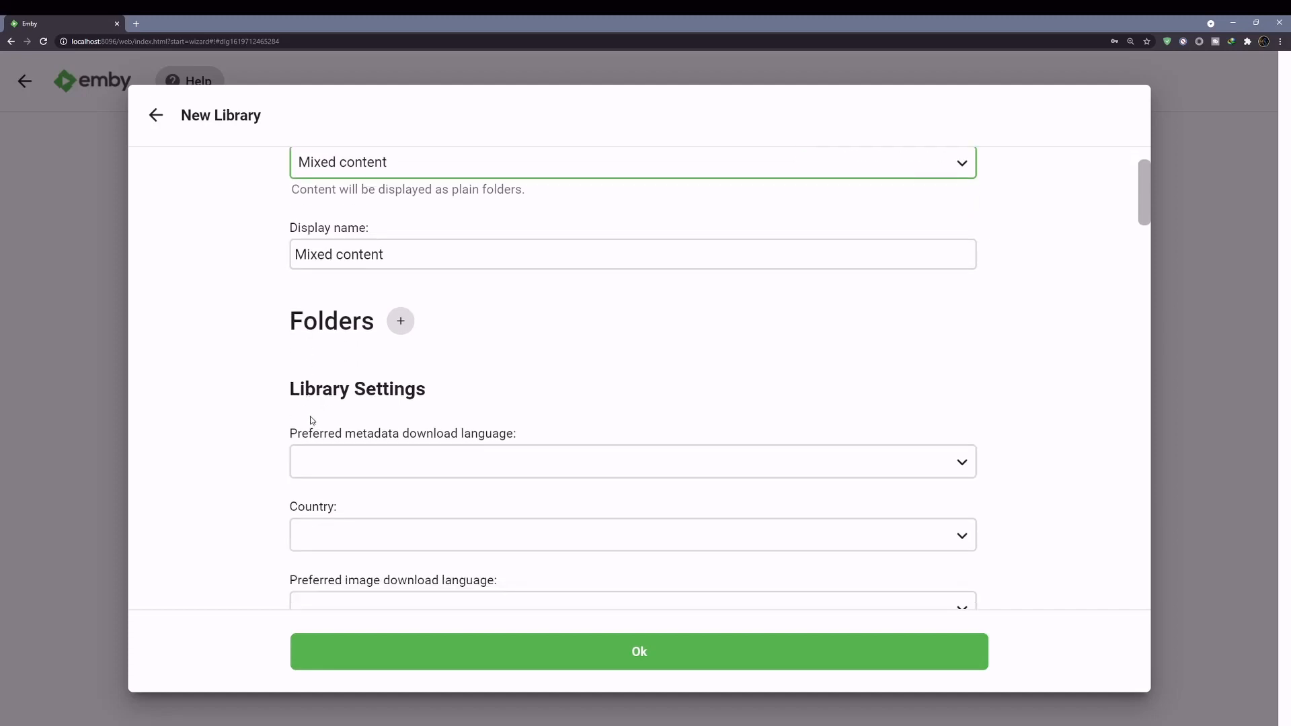
{"action": "left_click", "coordinate": [403, 324]}
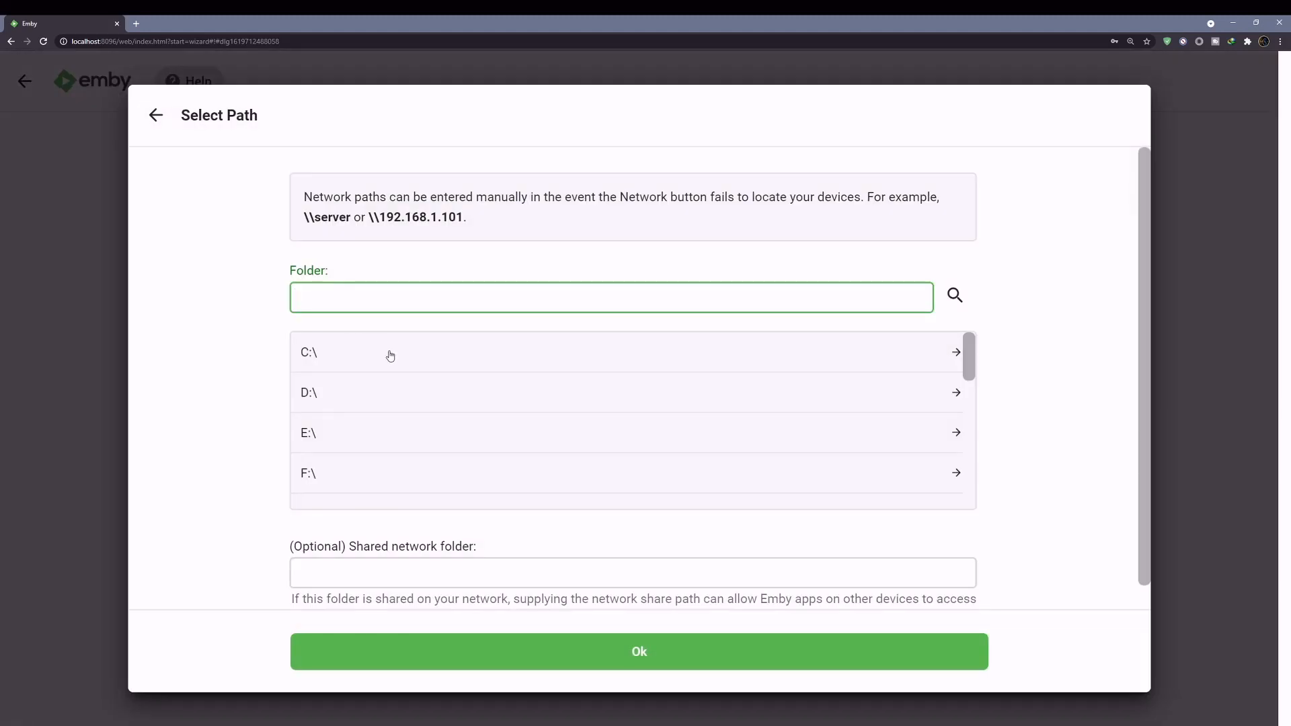
- Browse to F:\Emby Test in Select Path and add it as the library folder
{"action": "scroll", "coordinate": [370, 390], "scroll_direction": "down", "scroll_amount": 2}
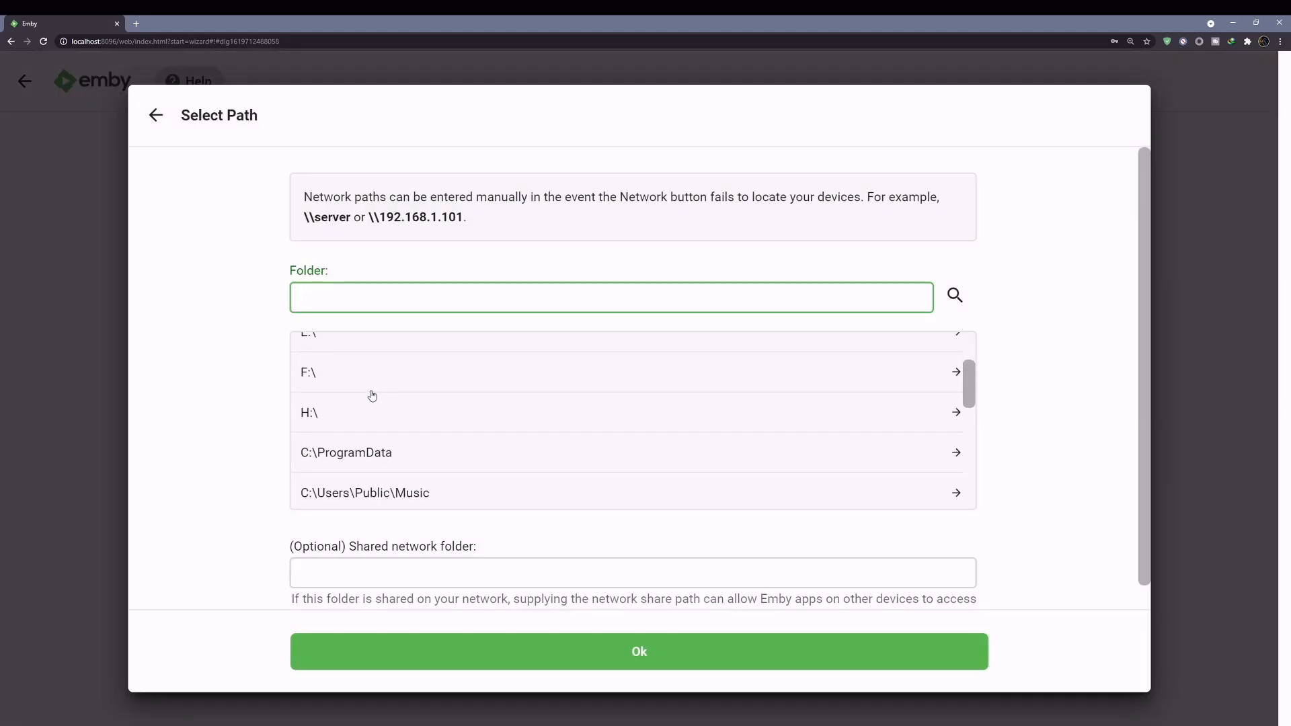
{"action": "scroll", "coordinate": [370, 394], "scroll_direction": "up", "scroll_amount": 2}
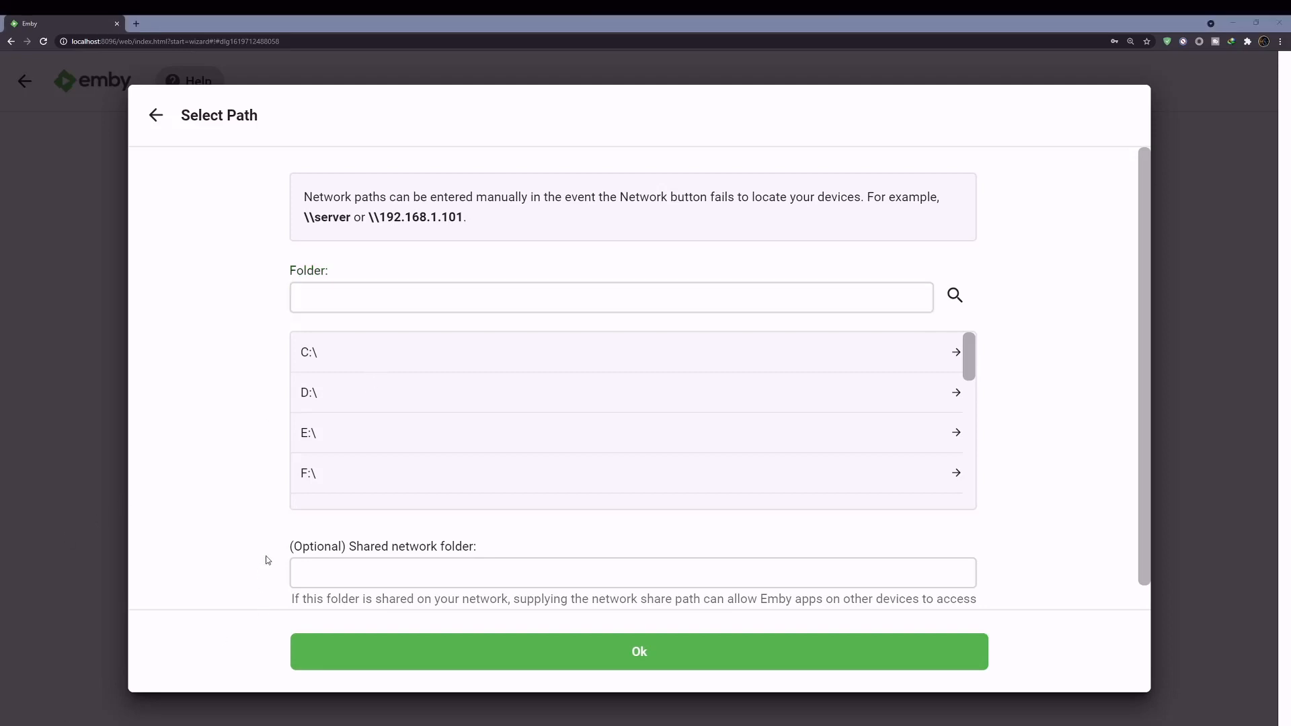
{"action": "scroll", "coordinate": [349, 454], "scroll_direction": "down", "scroll_amount": 1}
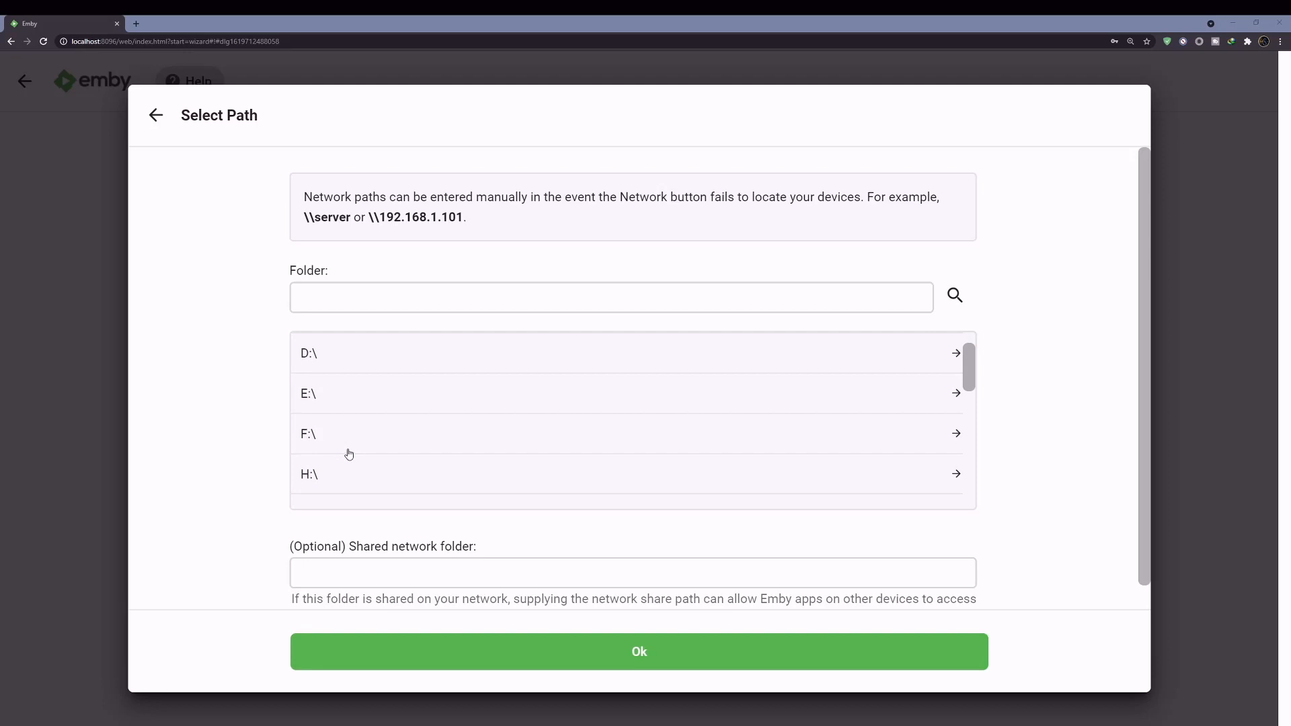
{"action": "left_click", "coordinate": [312, 425]}
{"action": "scroll", "coordinate": [323, 424], "scroll_direction": "down", "scroll_amount": 1}
{"action": "scroll", "coordinate": [336, 426], "scroll_direction": "up", "scroll_amount": 1}
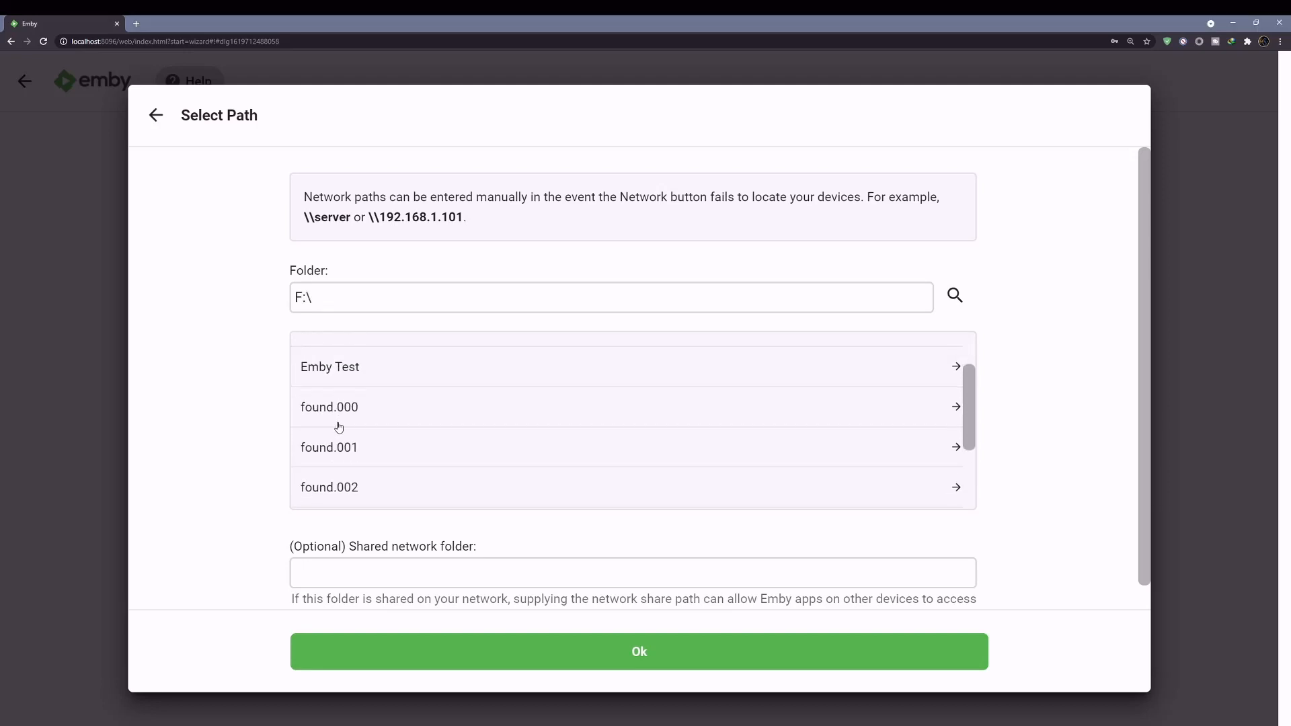
{"action": "scroll", "coordinate": [339, 428], "scroll_direction": "up", "scroll_amount": 1}
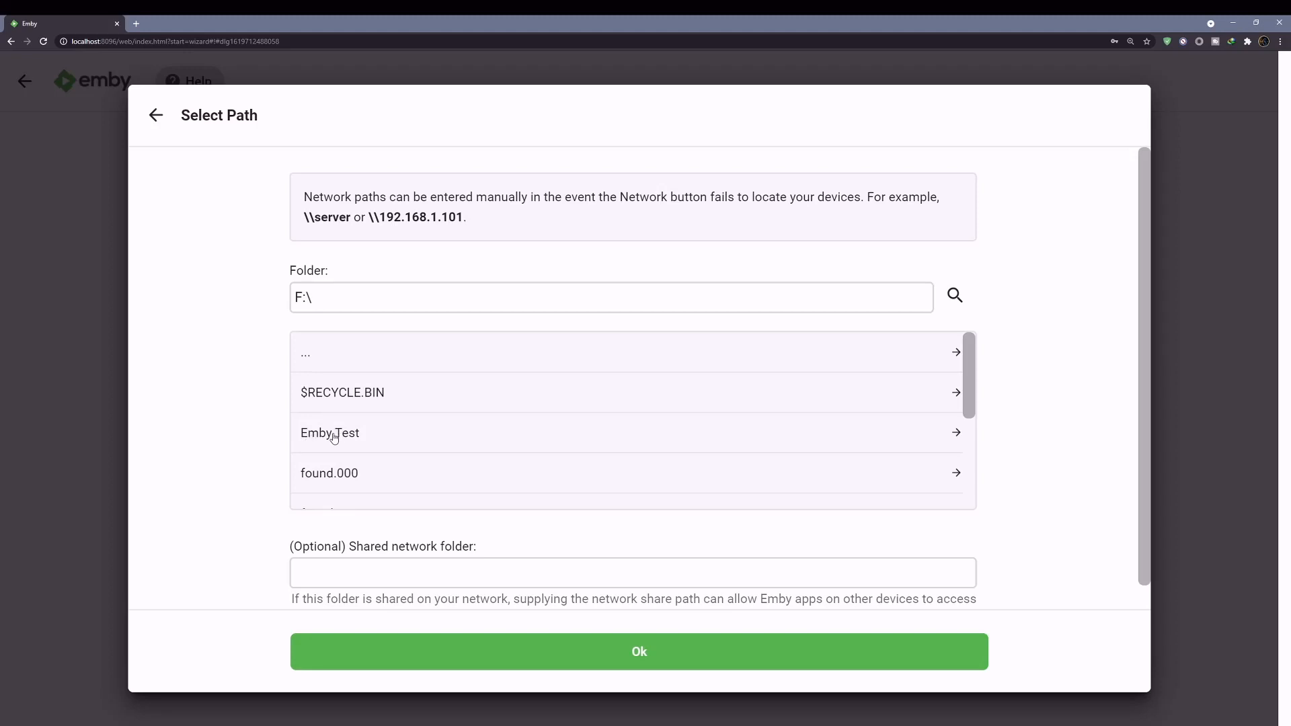
{"action": "left_click", "coordinate": [334, 436]}
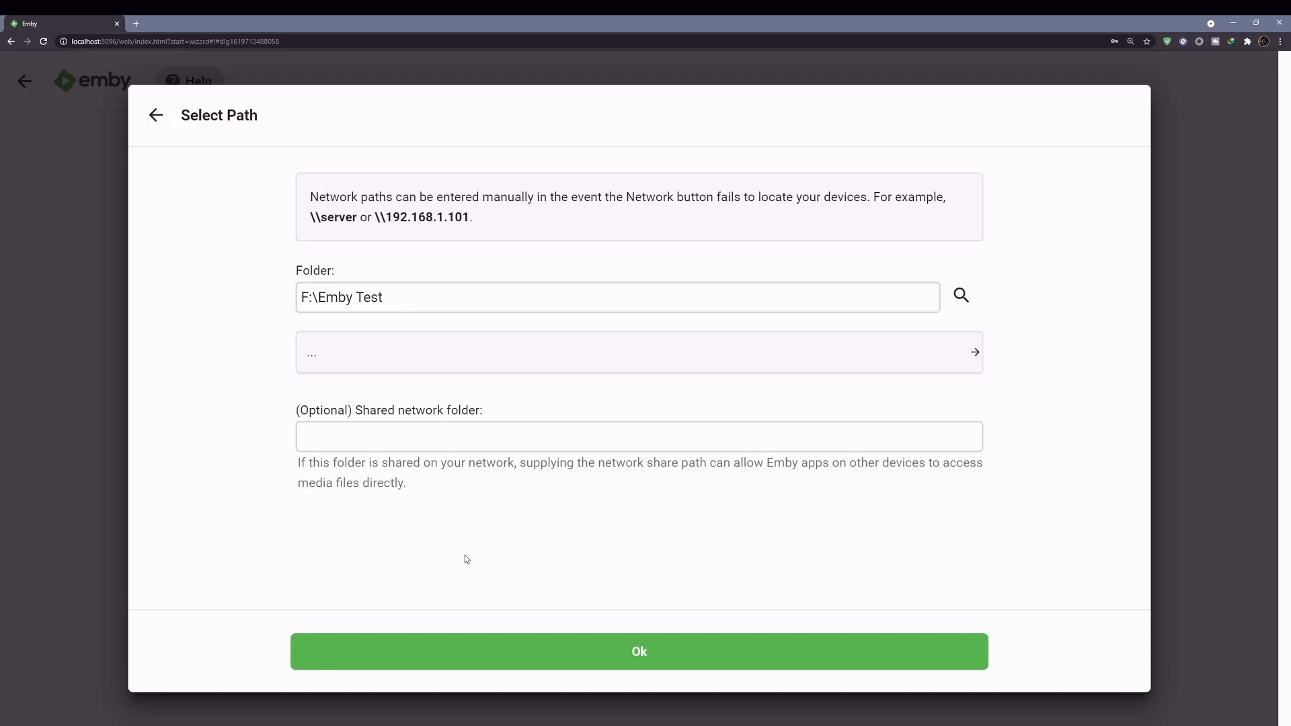
{"action": "left_click", "coordinate": [498, 651]}
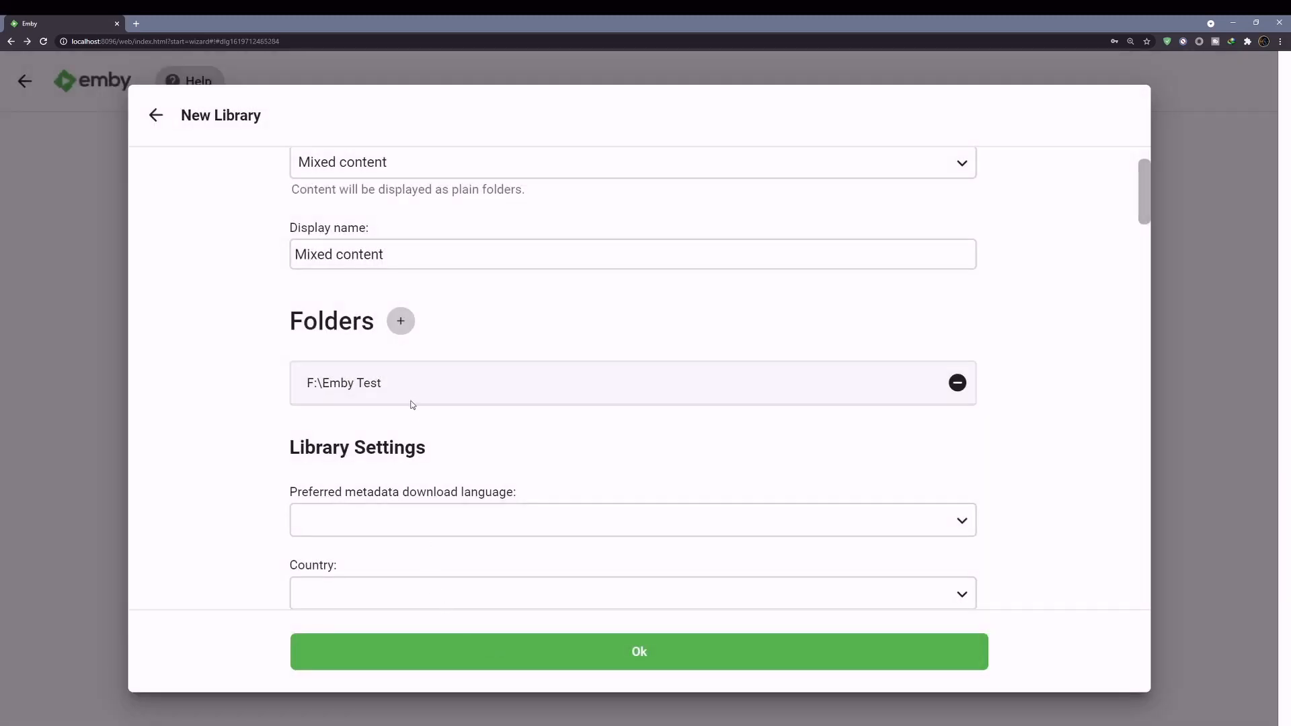
- Set the library's metadata download language to English
{"action": "scroll", "coordinate": [413, 403], "scroll_direction": "down", "scroll_amount": 3}
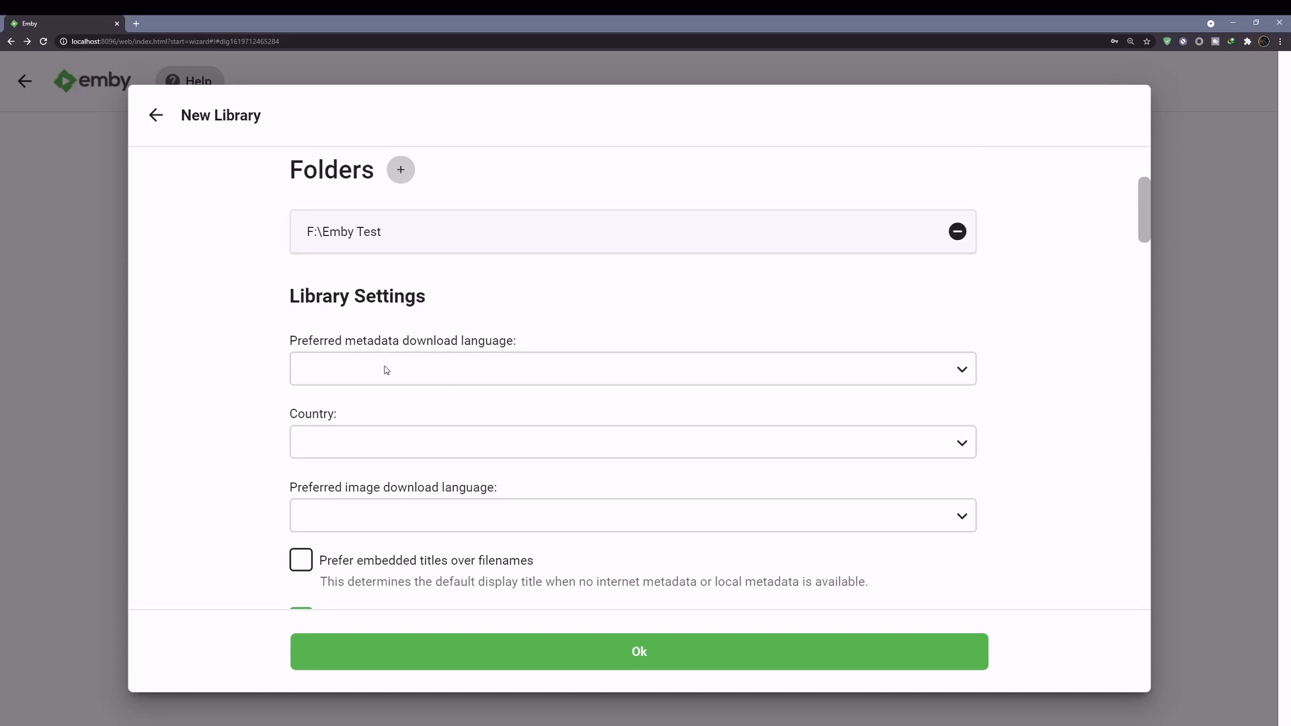
{"action": "left_click", "coordinate": [406, 372]}
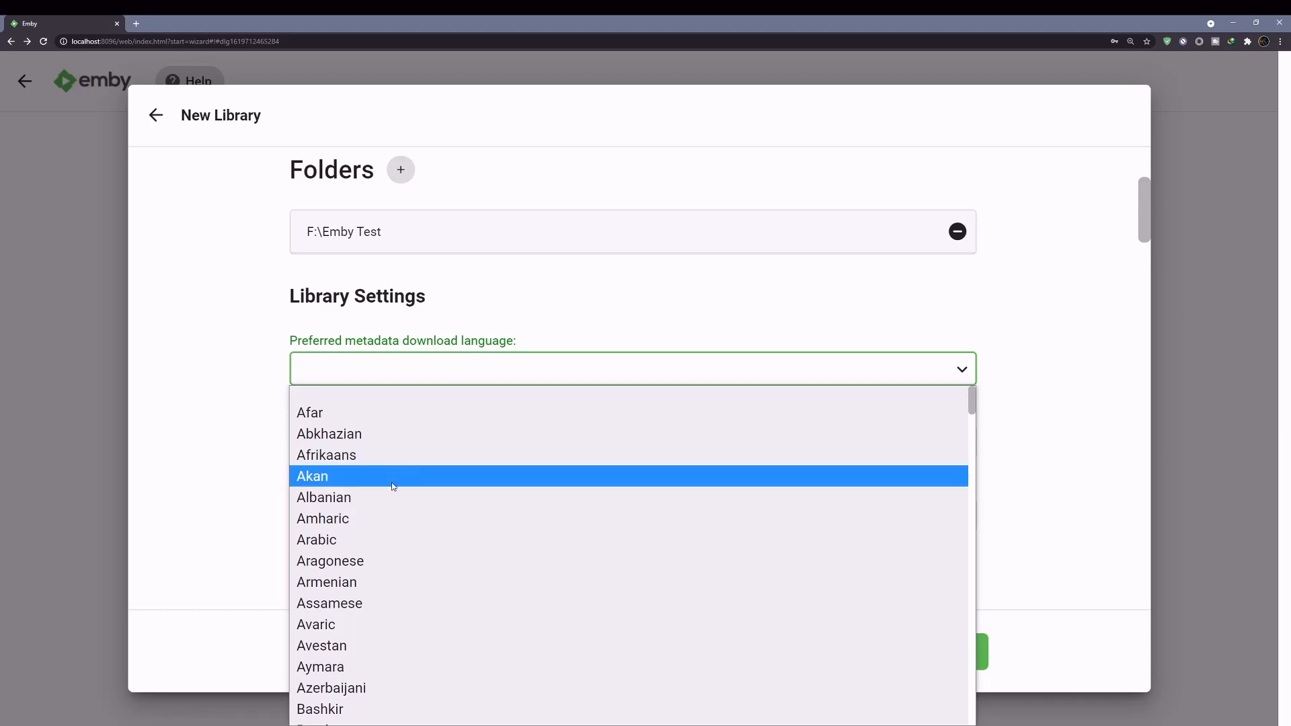
{"action": "scroll", "coordinate": [404, 516], "scroll_direction": "down", "scroll_amount": 9}
{"action": "scroll", "coordinate": [406, 515], "scroll_direction": "down", "scroll_amount": 3}
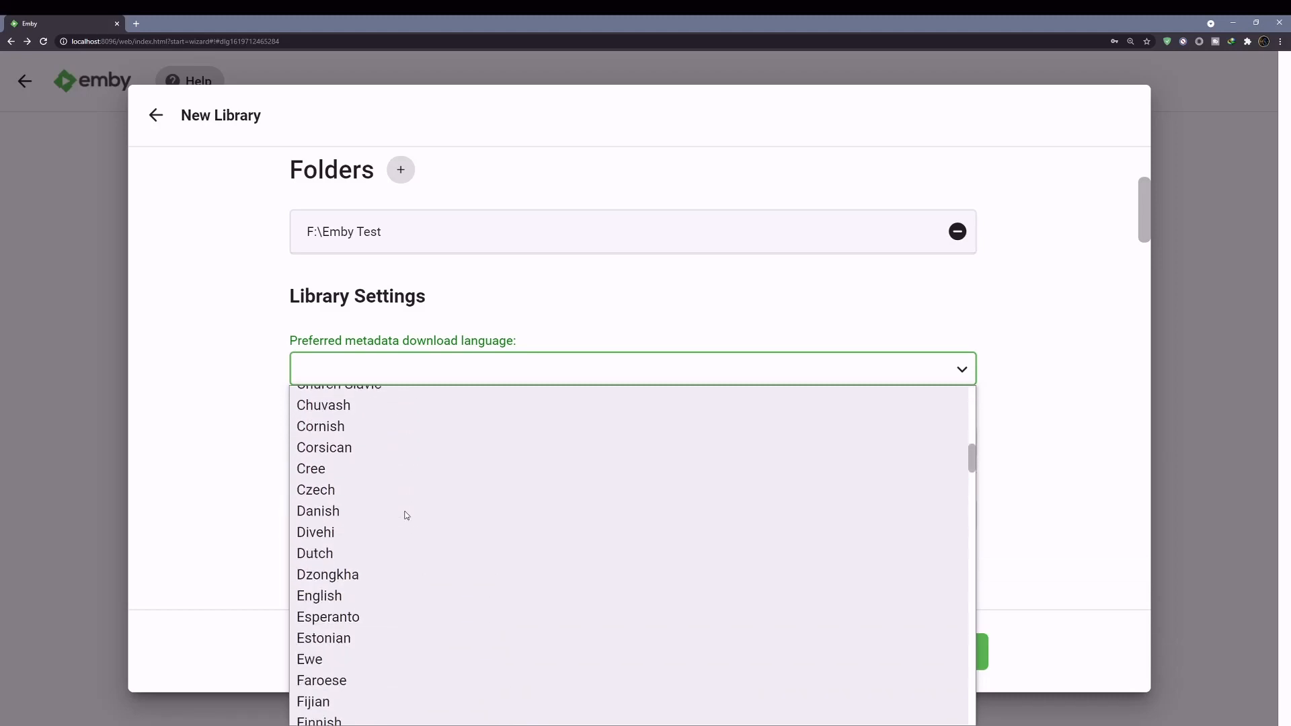
{"action": "left_click", "coordinate": [328, 573]}
- Choose United States as the library's country
{"action": "left_click", "coordinate": [365, 442]}
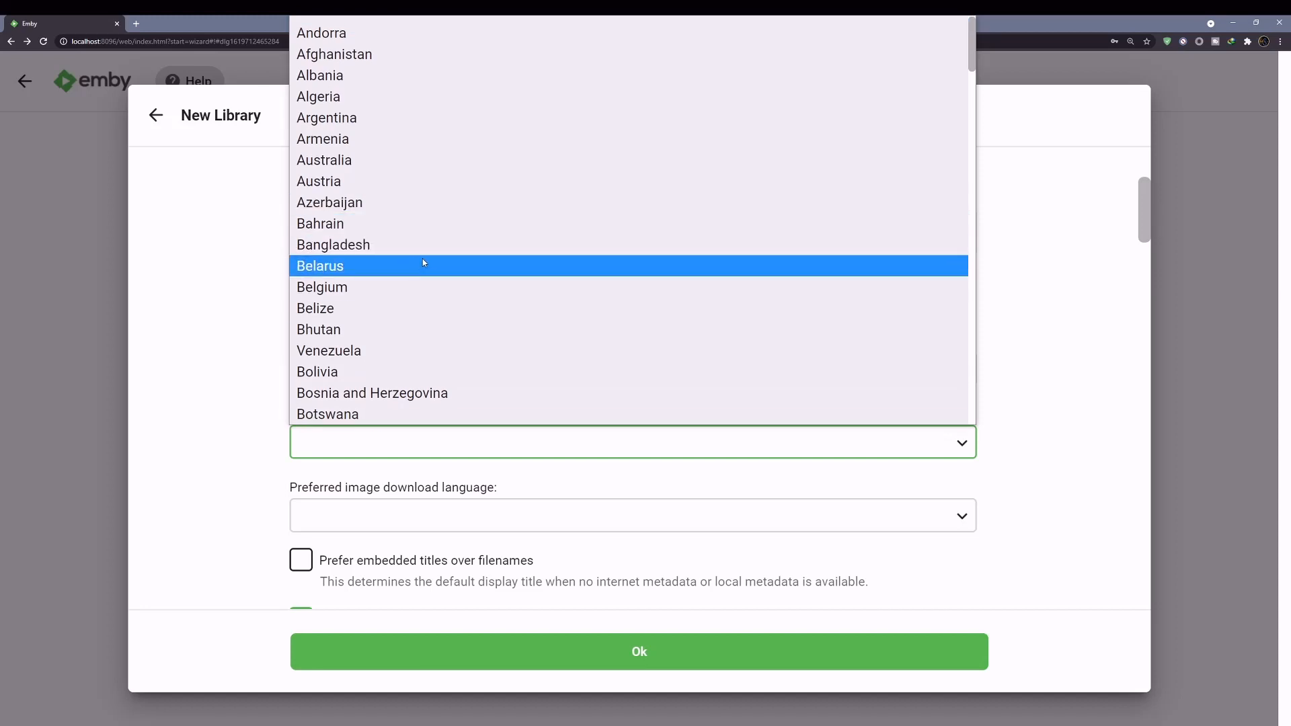
{"action": "scroll", "coordinate": [441, 232], "scroll_direction": "down", "scroll_amount": 5}
{"action": "scroll", "coordinate": [441, 232], "scroll_direction": "down", "scroll_amount": 2}
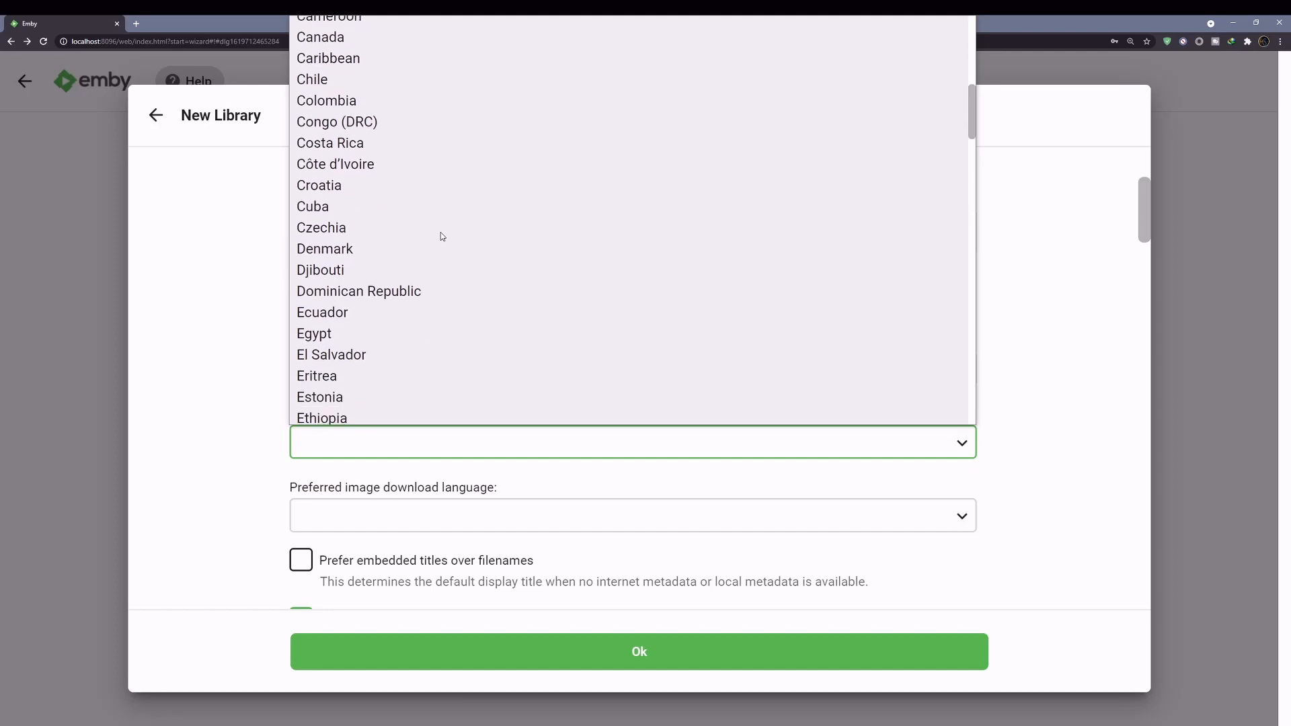
{"action": "scroll", "coordinate": [442, 232], "scroll_direction": "down", "scroll_amount": 7}
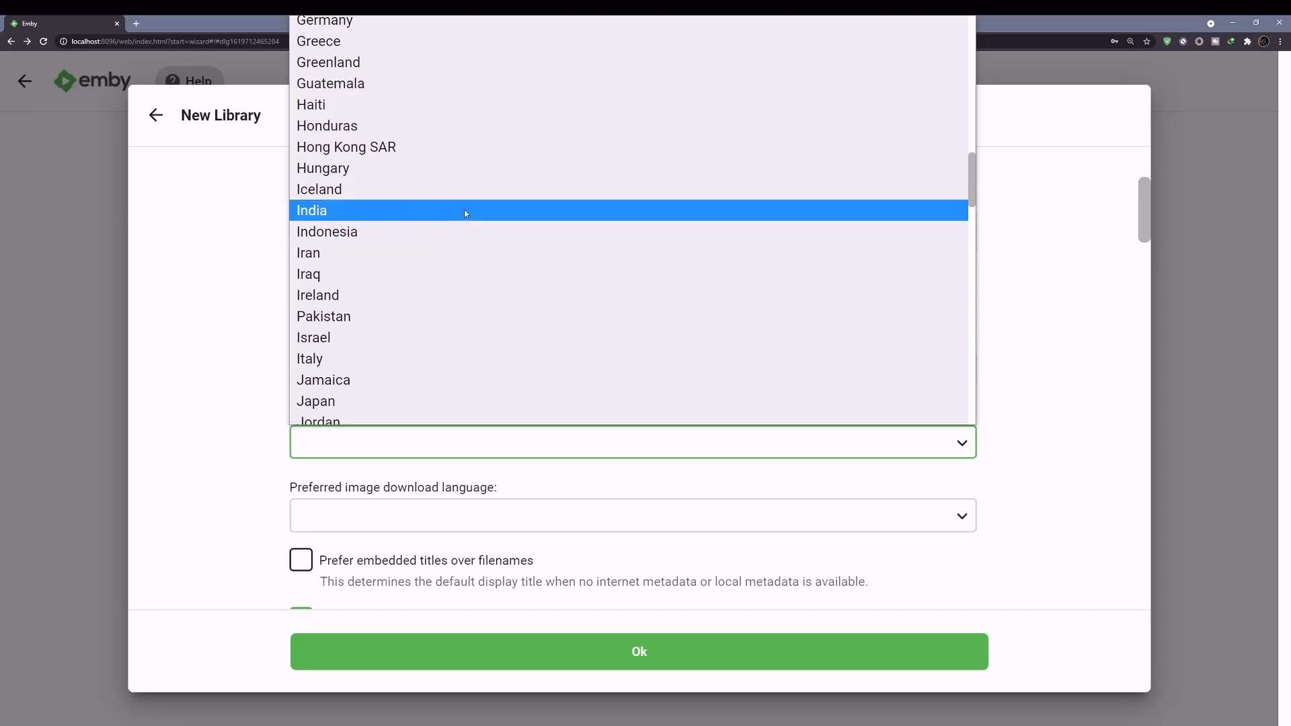
{"action": "scroll", "coordinate": [466, 213], "scroll_direction": "down", "scroll_amount": 5}
{"action": "scroll", "coordinate": [466, 213], "scroll_direction": "down", "scroll_amount": 3}
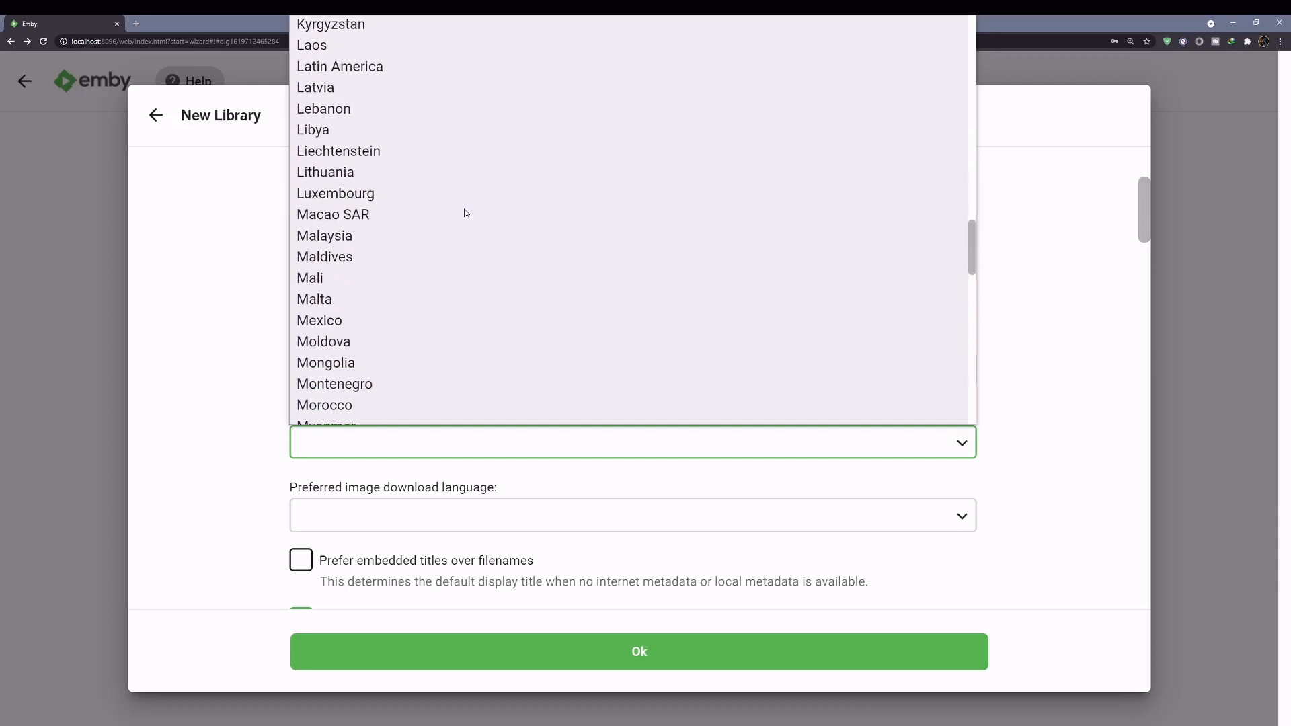
{"action": "scroll", "coordinate": [465, 213], "scroll_direction": "down", "scroll_amount": 15}
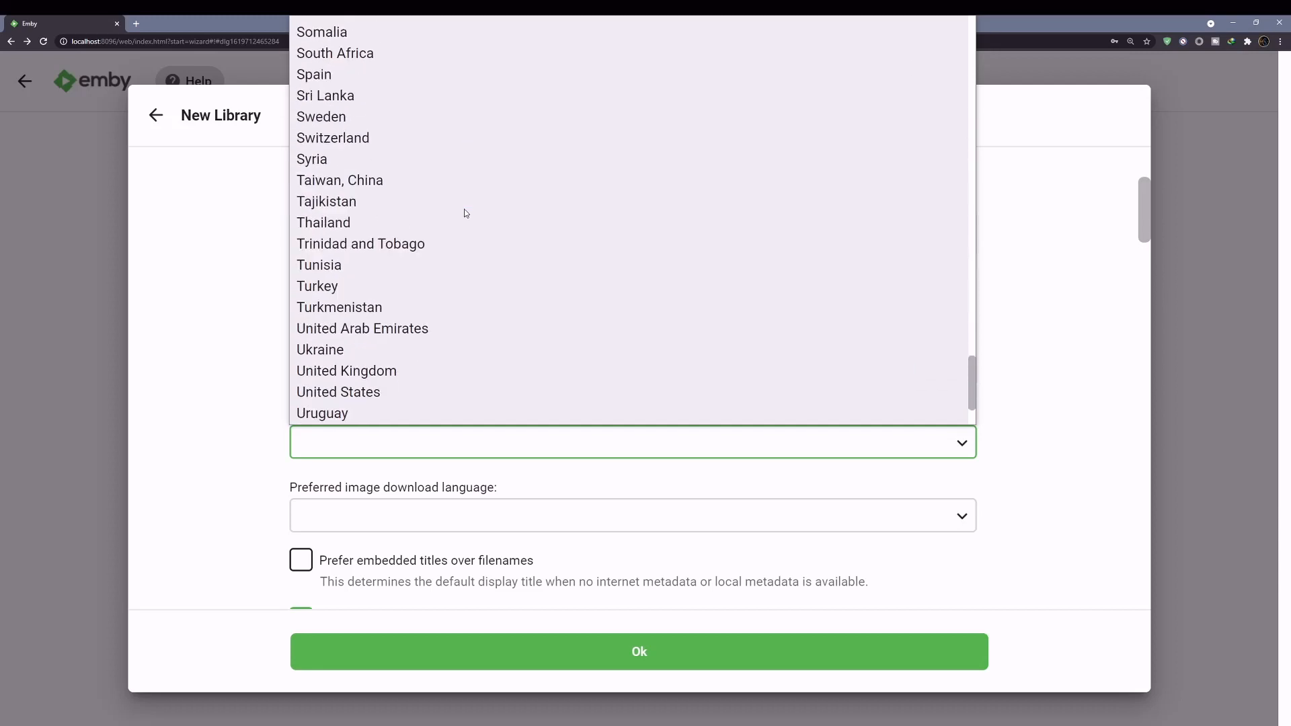
{"action": "left_click", "coordinate": [323, 392]}
{"action": "scroll", "coordinate": [348, 392], "scroll_direction": "down", "scroll_amount": 3}
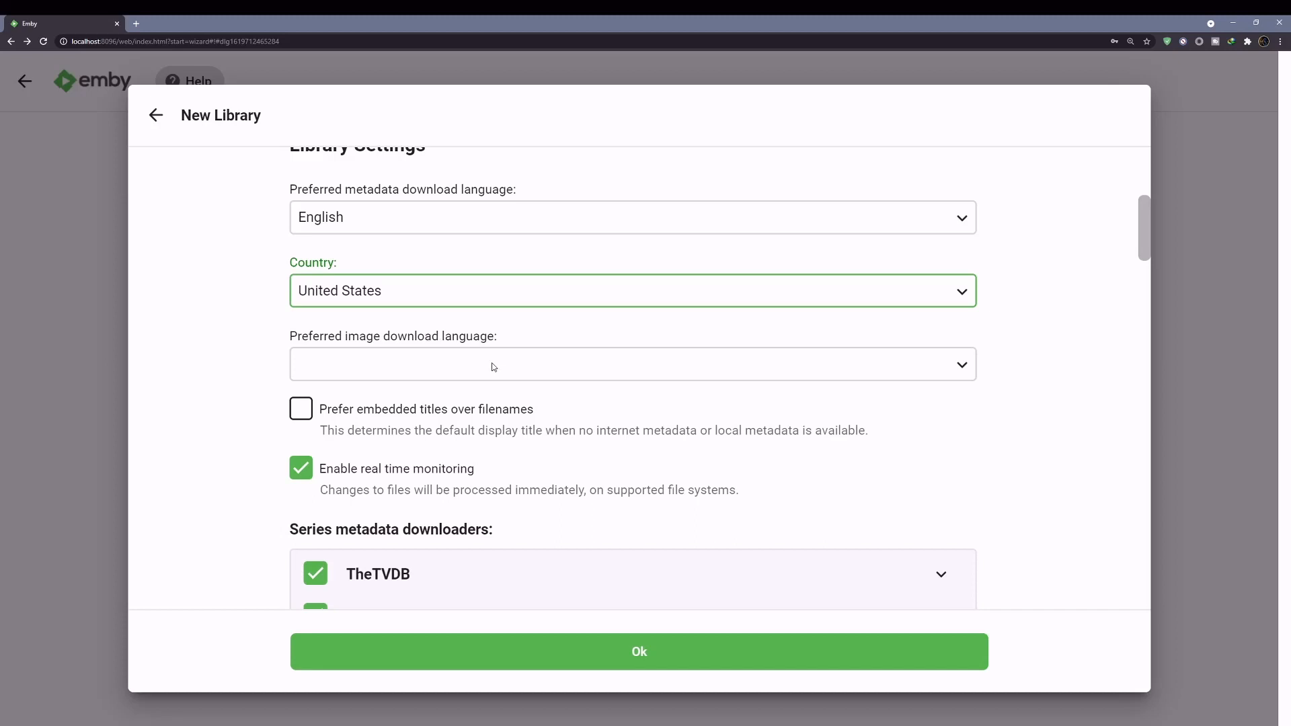
{"action": "scroll", "coordinate": [443, 390], "scroll_direction": "down", "scroll_amount": 2}
{"action": "scroll", "coordinate": [394, 413], "scroll_direction": "down", "scroll_amount": 2}
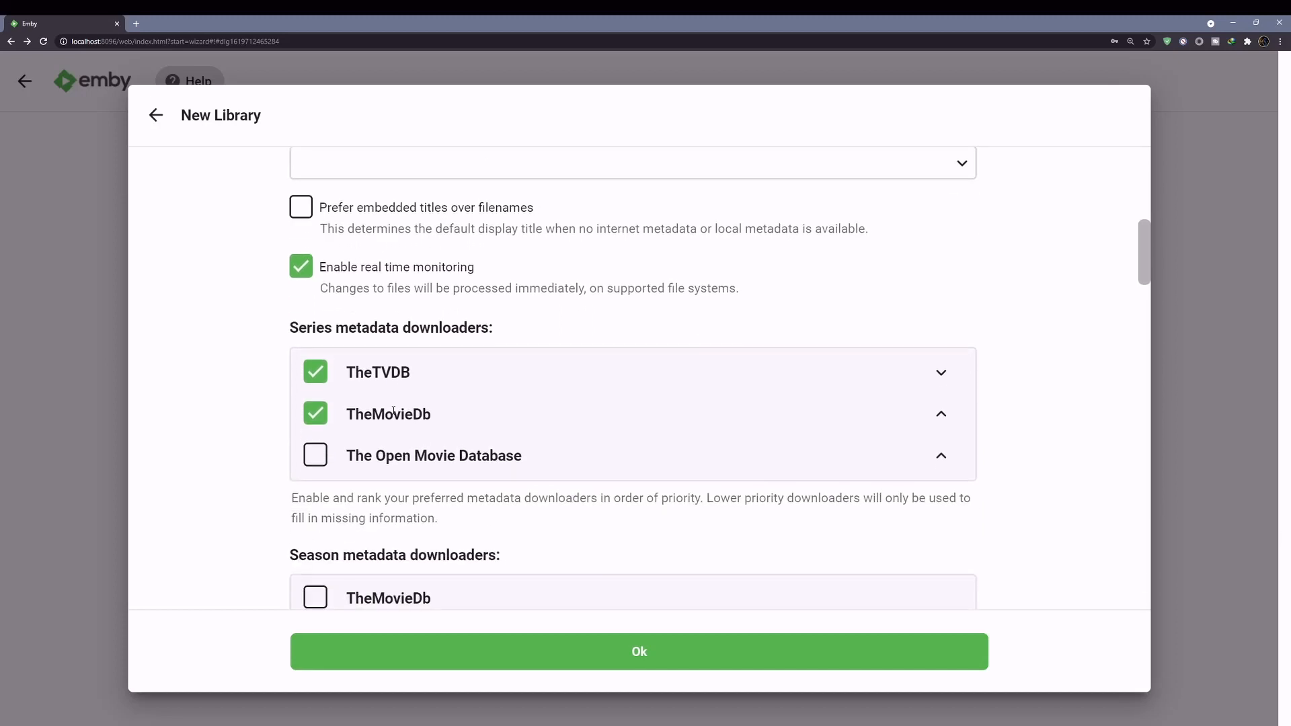
{"action": "scroll", "coordinate": [410, 417], "scroll_direction": "down", "scroll_amount": 2}
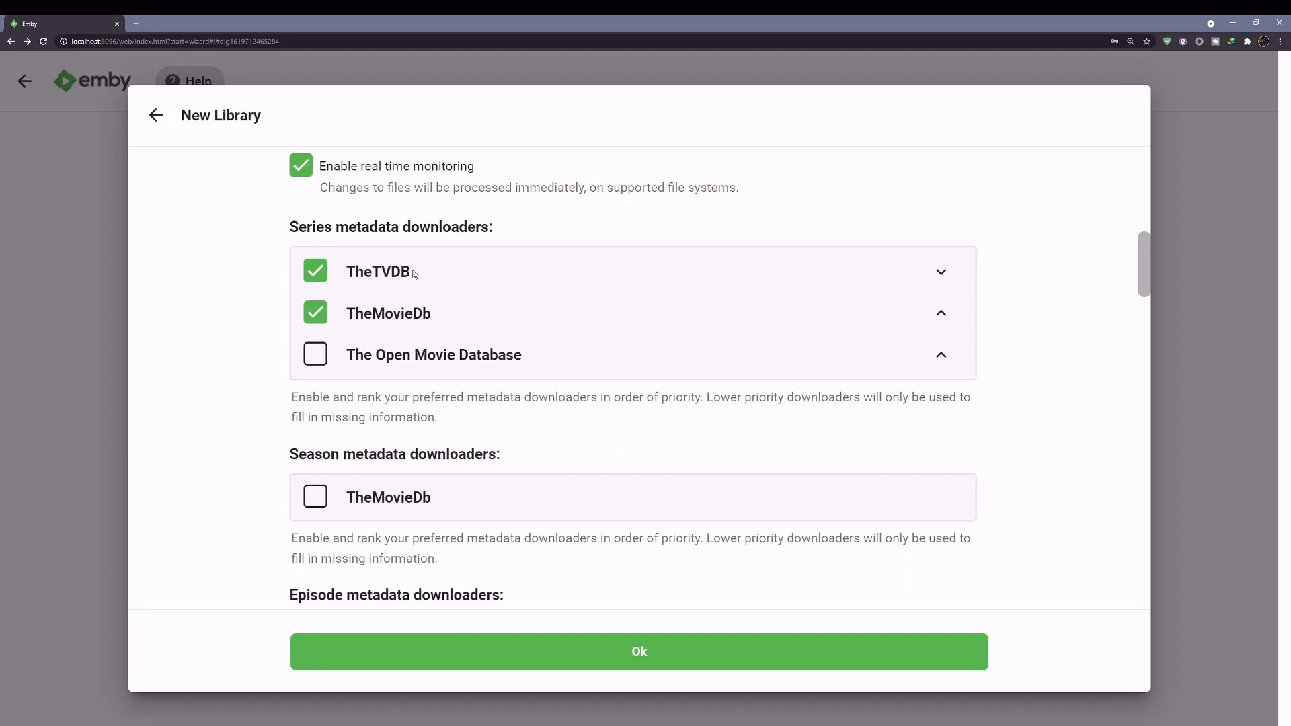
{"action": "scroll", "coordinate": [438, 337], "scroll_direction": "down", "scroll_amount": 4}
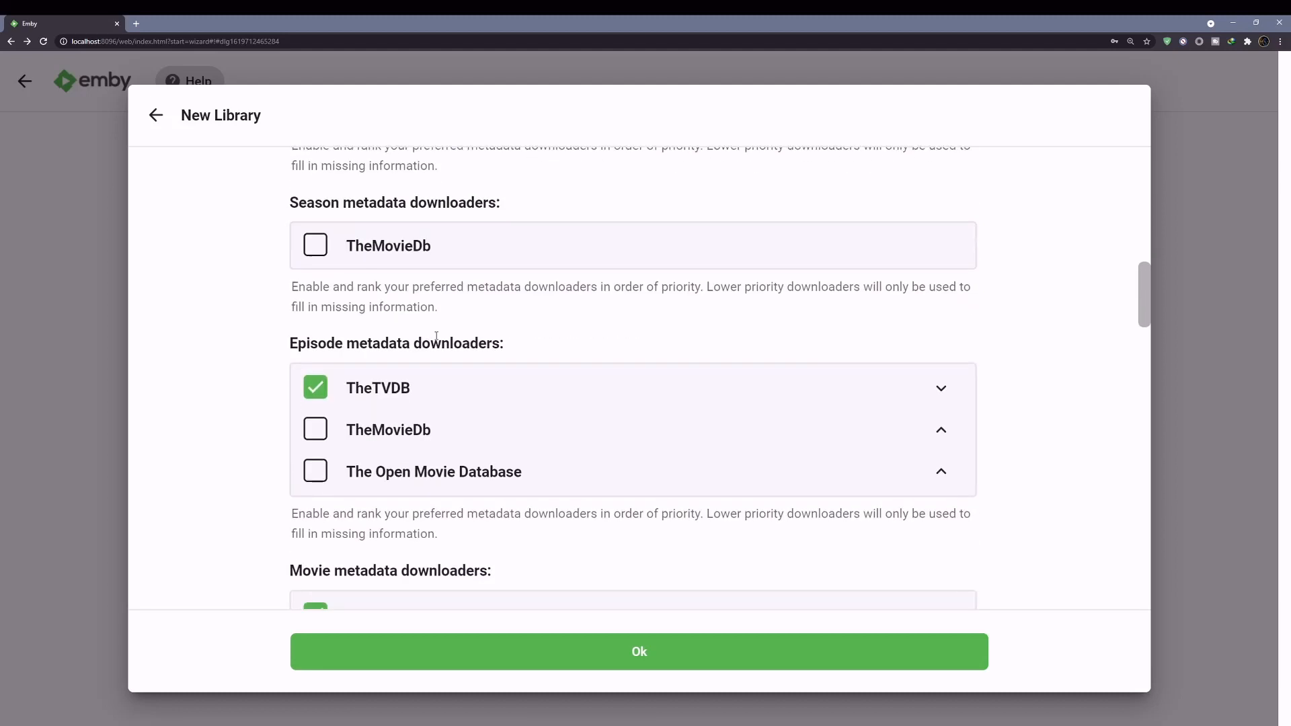
{"action": "scroll", "coordinate": [378, 385], "scroll_direction": "down", "scroll_amount": 5}
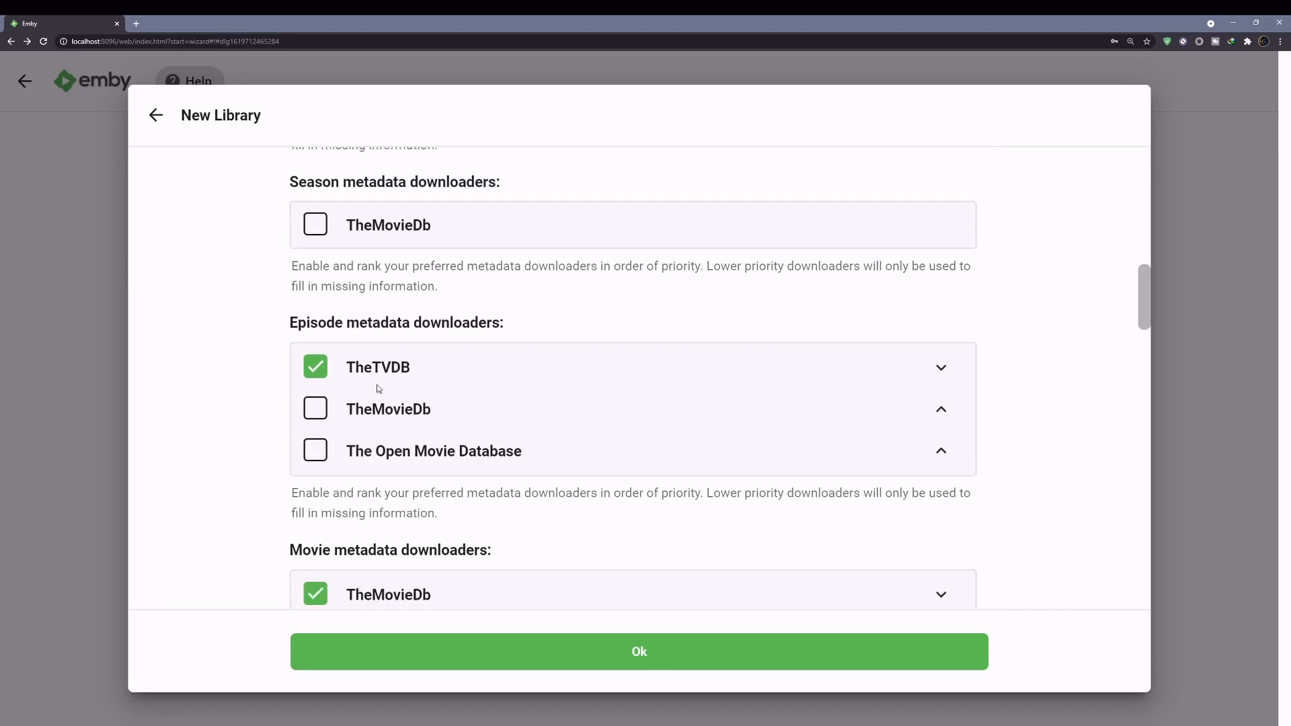
{"action": "scroll", "coordinate": [395, 394], "scroll_direction": "down", "scroll_amount": 6}
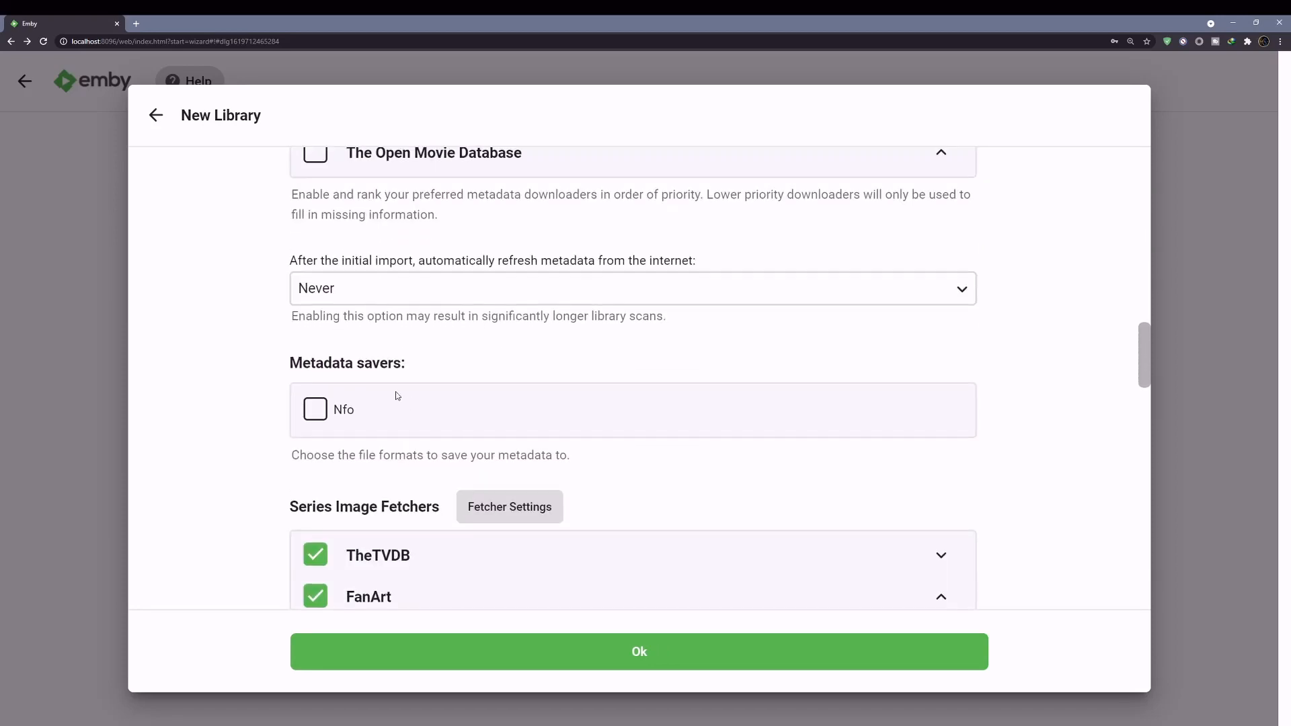
{"action": "scroll", "coordinate": [434, 412], "scroll_direction": "down", "scroll_amount": 6}
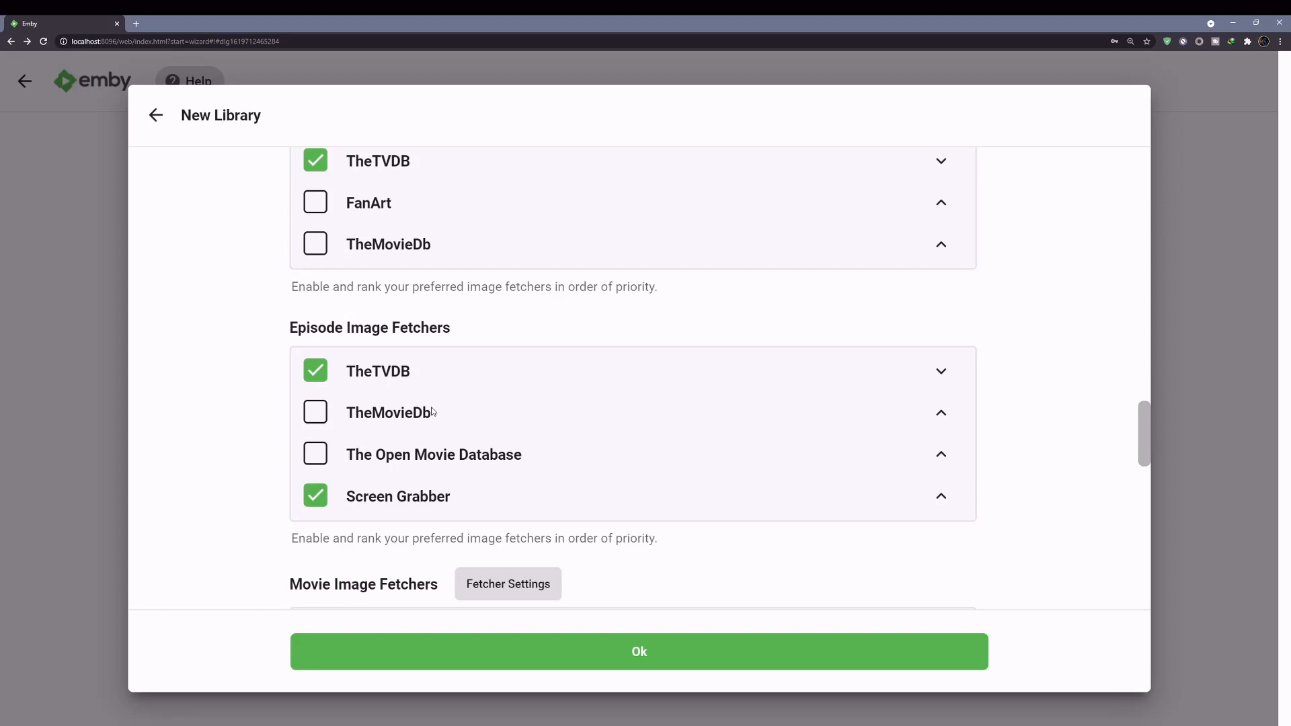
{"action": "scroll", "coordinate": [427, 412], "scroll_direction": "up", "scroll_amount": 1}
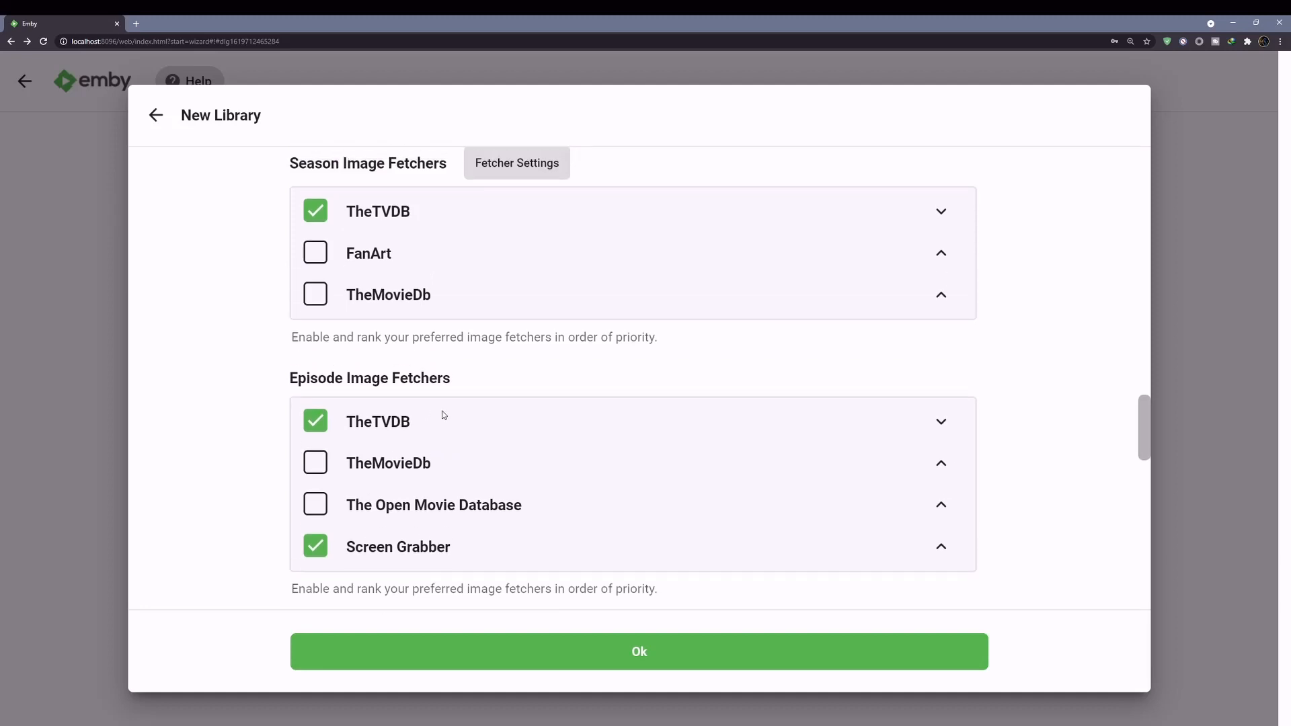
{"action": "scroll", "coordinate": [444, 415], "scroll_direction": "down", "scroll_amount": 5}
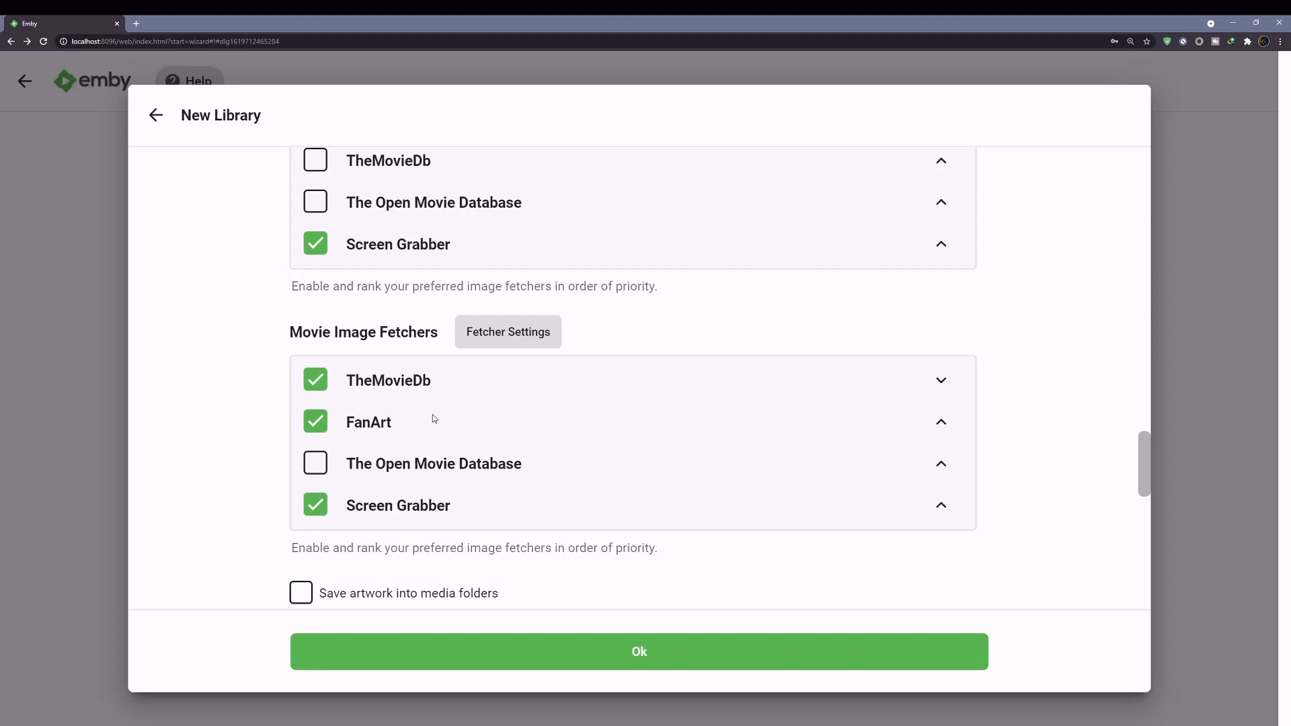
{"action": "scroll", "coordinate": [433, 414], "scroll_direction": "up", "scroll_amount": 10}
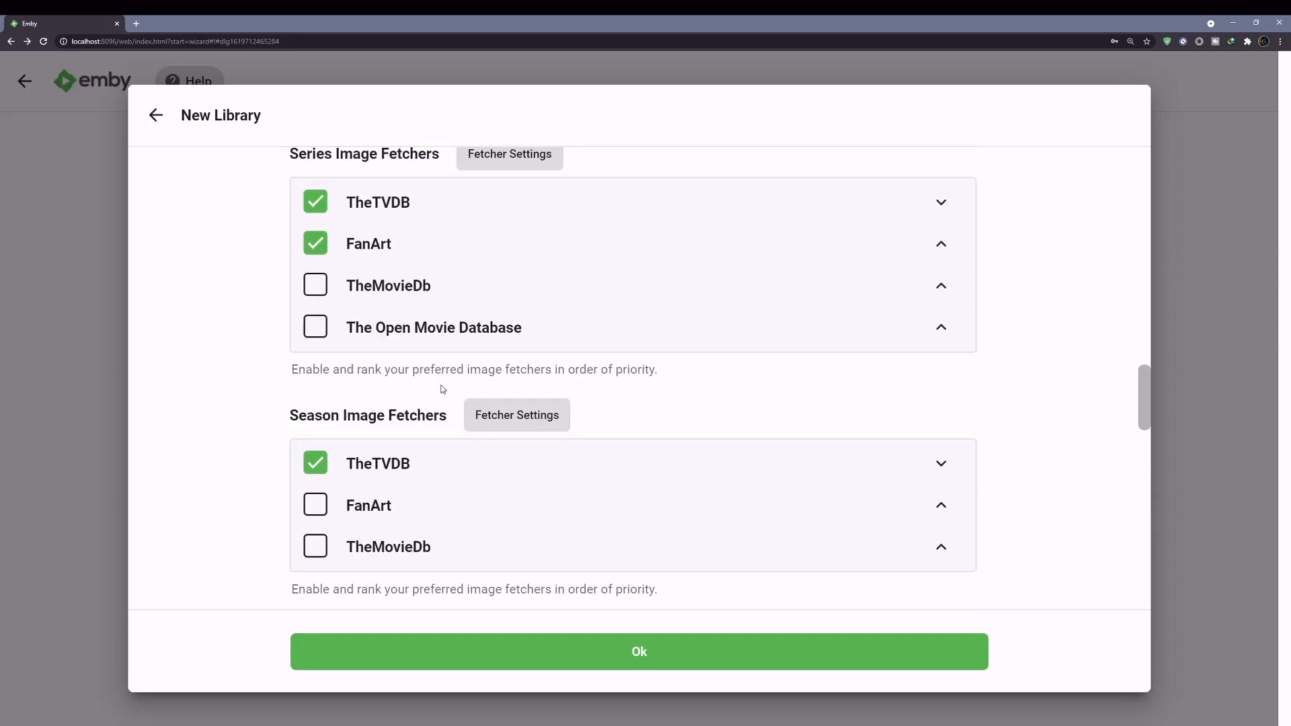
{"action": "scroll", "coordinate": [442, 390], "scroll_direction": "down", "scroll_amount": 7}
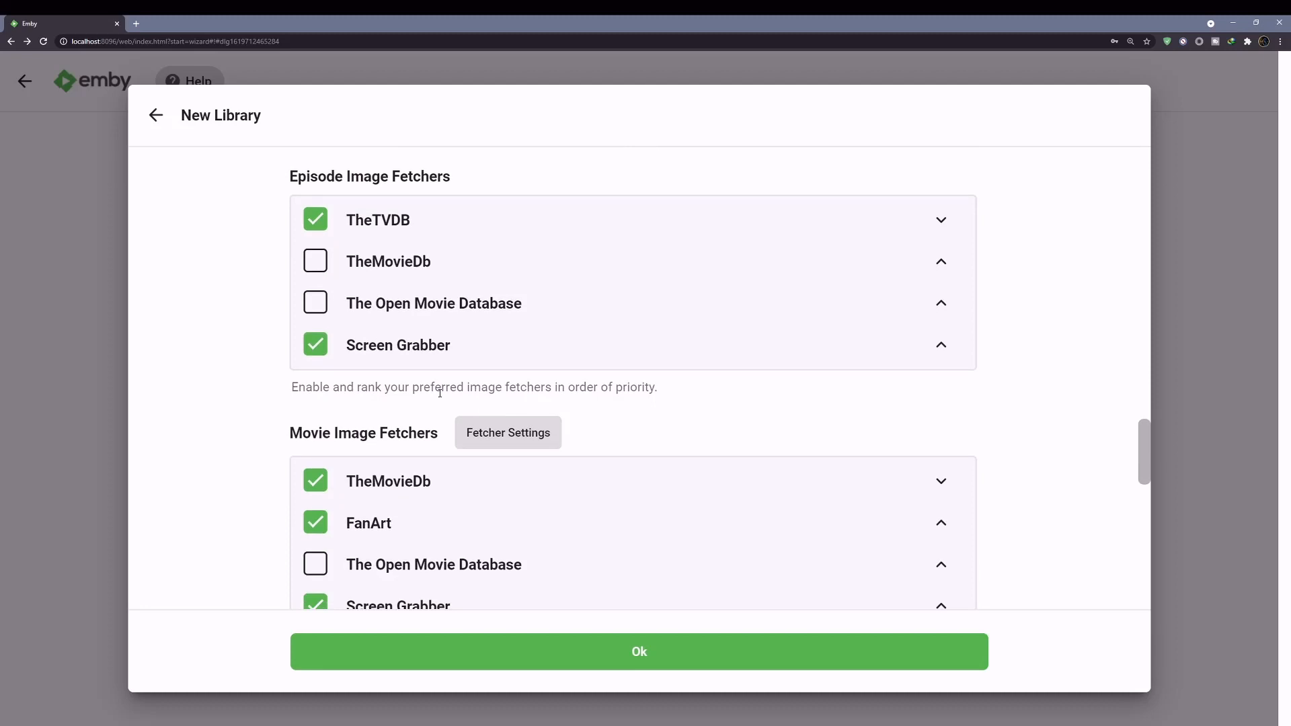
{"action": "scroll", "coordinate": [471, 403], "scroll_direction": "down", "scroll_amount": 4}
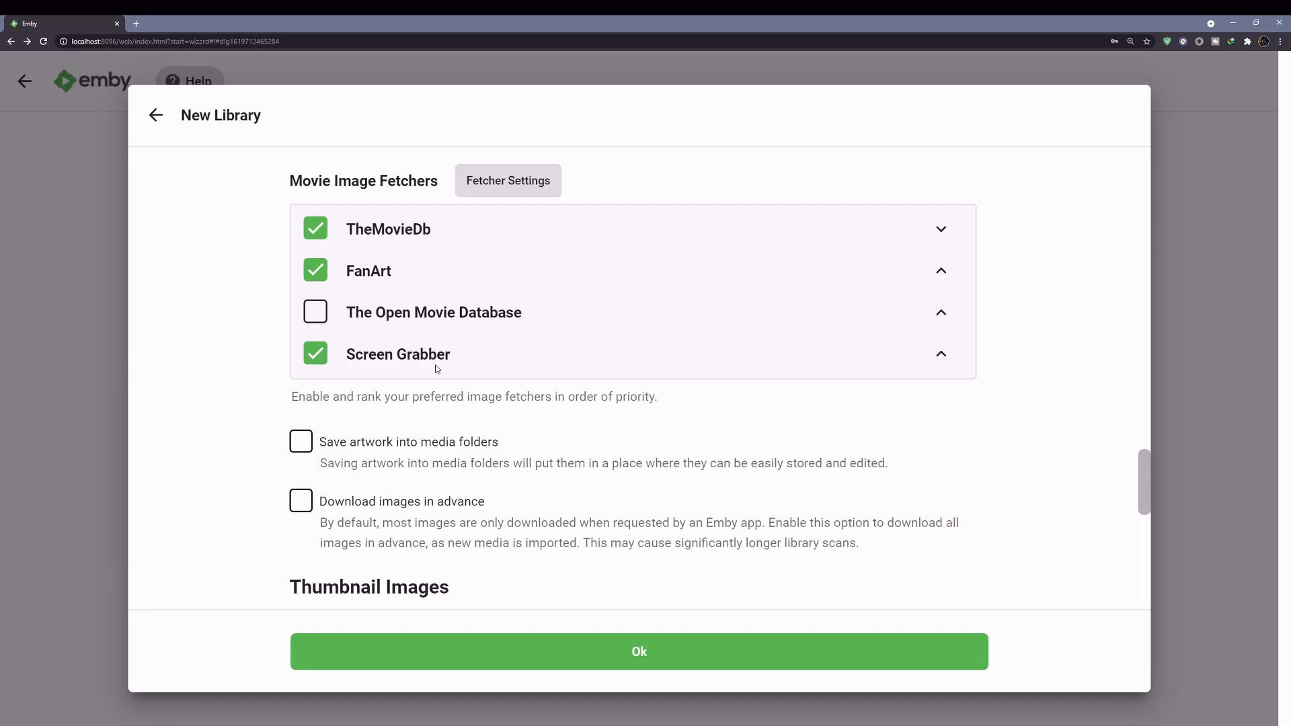
{"action": "scroll", "coordinate": [437, 369], "scroll_direction": "down", "scroll_amount": 2}
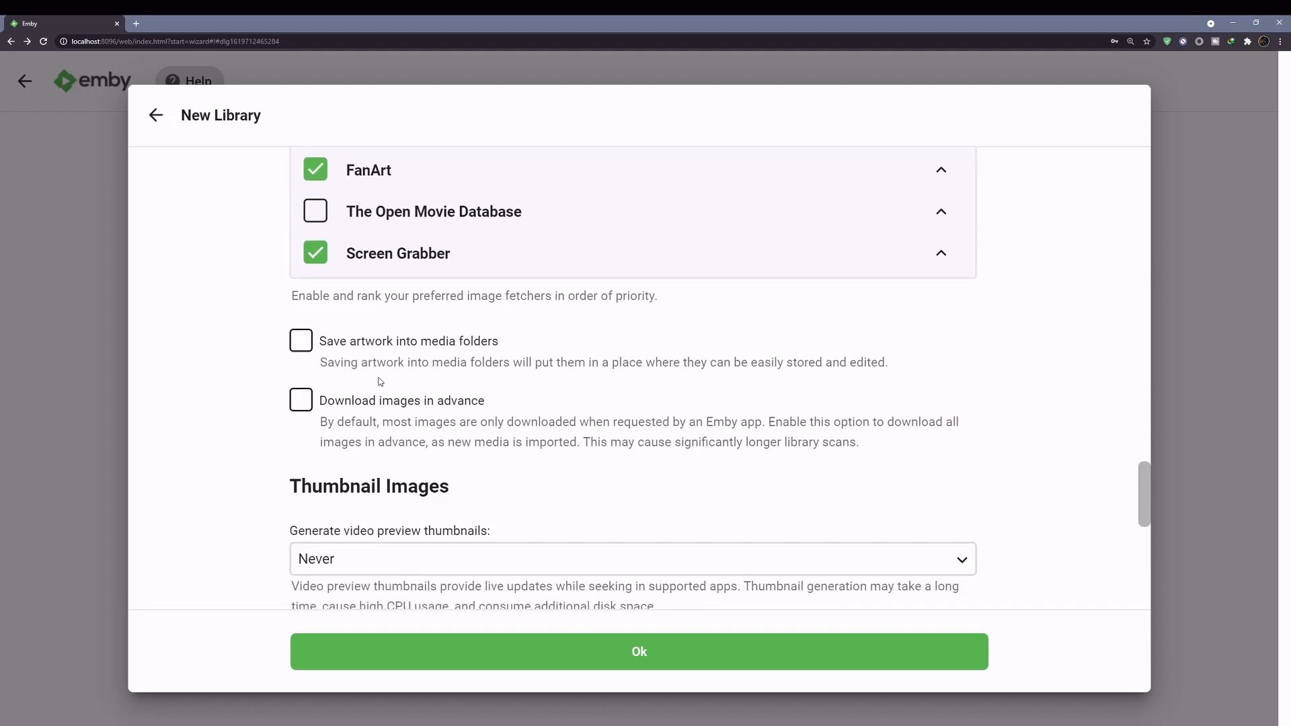
{"action": "scroll", "coordinate": [380, 381], "scroll_direction": "down", "scroll_amount": 3}
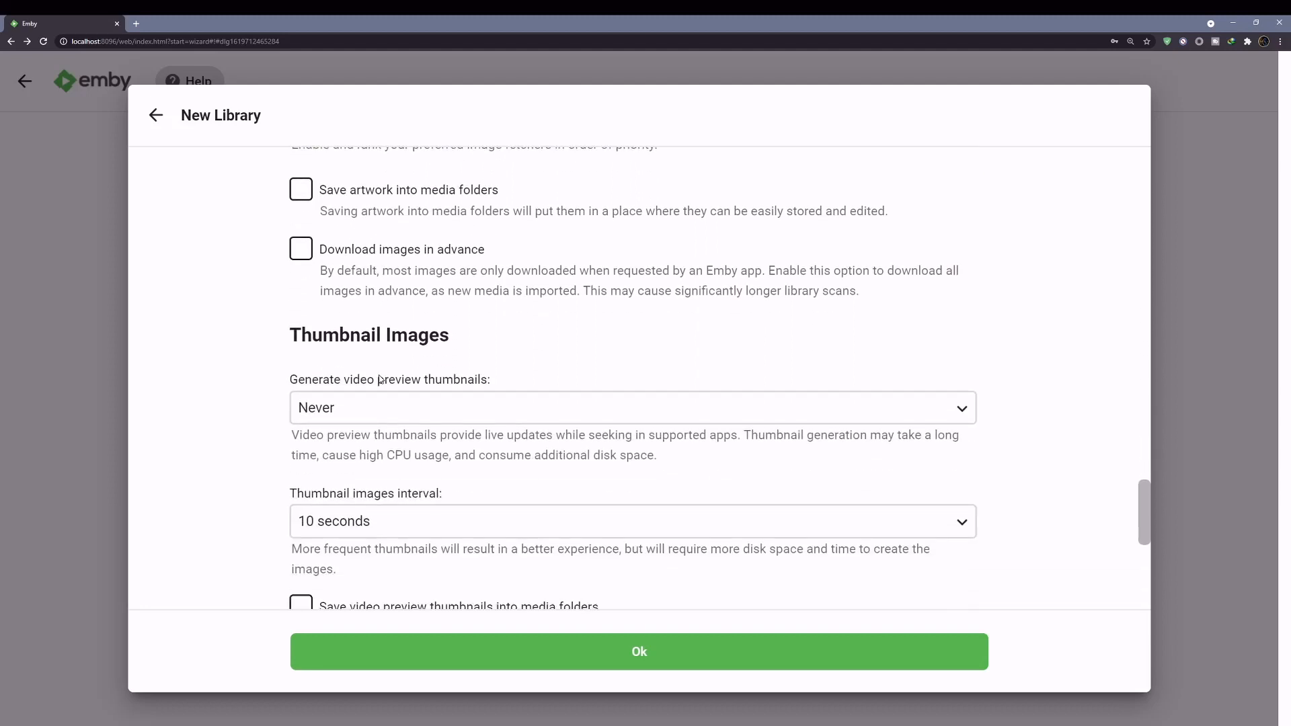
{"action": "scroll", "coordinate": [379, 378], "scroll_direction": "down", "scroll_amount": 3}
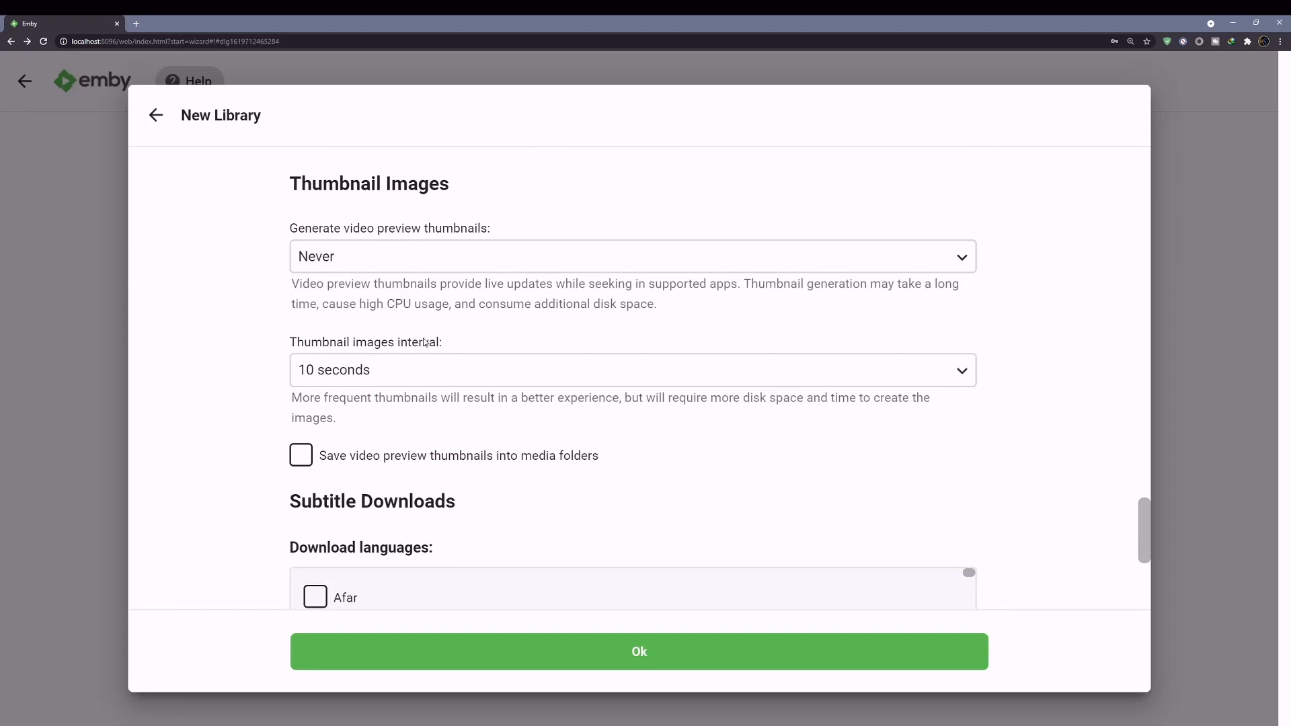
{"action": "scroll", "coordinate": [425, 343], "scroll_direction": "down", "scroll_amount": 8}
{"action": "scroll", "coordinate": [425, 343], "scroll_direction": "up", "scroll_amount": 3}
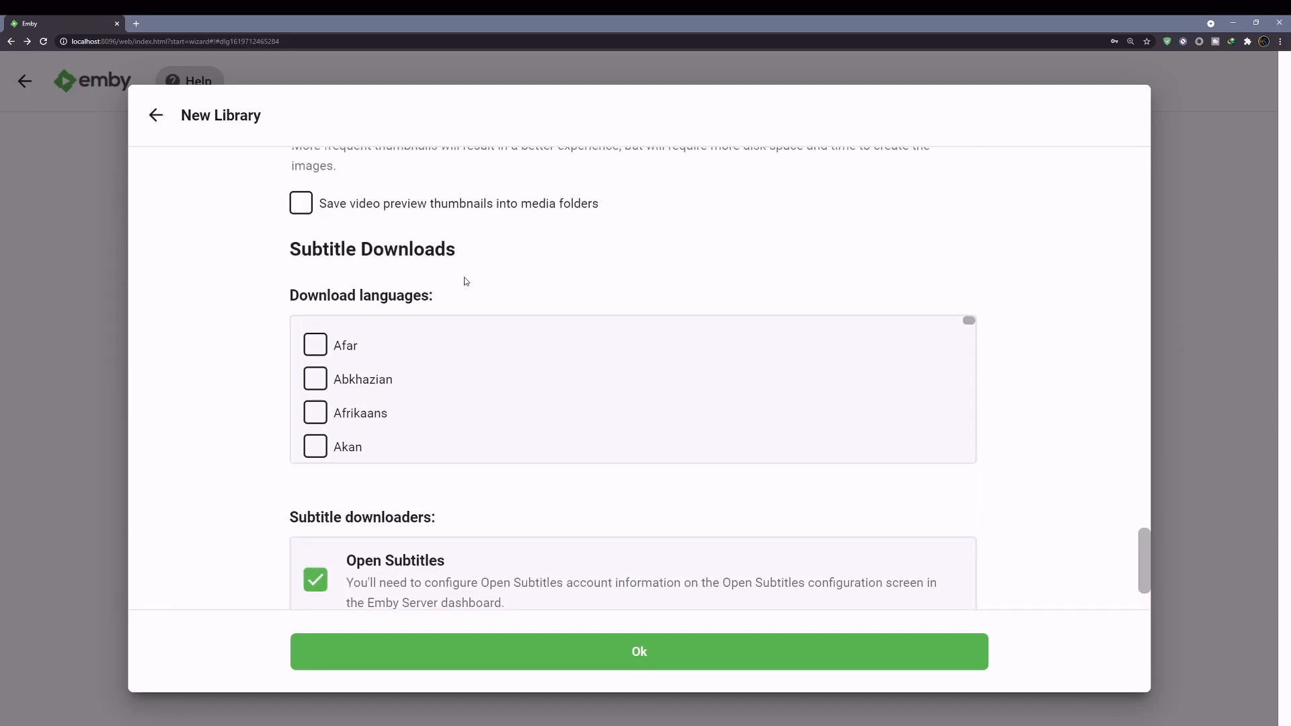
{"action": "scroll", "coordinate": [465, 280], "scroll_direction": "down", "scroll_amount": 3}
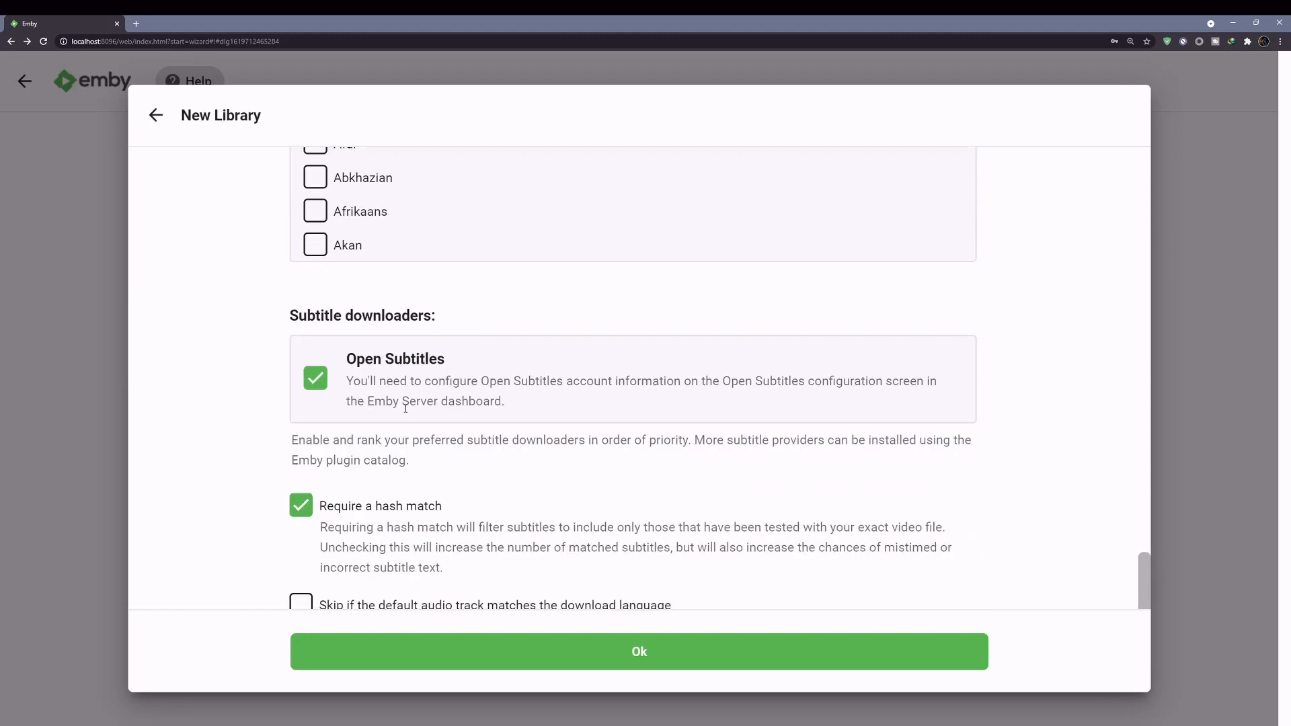
{"action": "scroll", "coordinate": [405, 411], "scroll_direction": "down", "scroll_amount": 3}
{"action": "scroll", "coordinate": [405, 410], "scroll_direction": "down", "scroll_amount": 3}
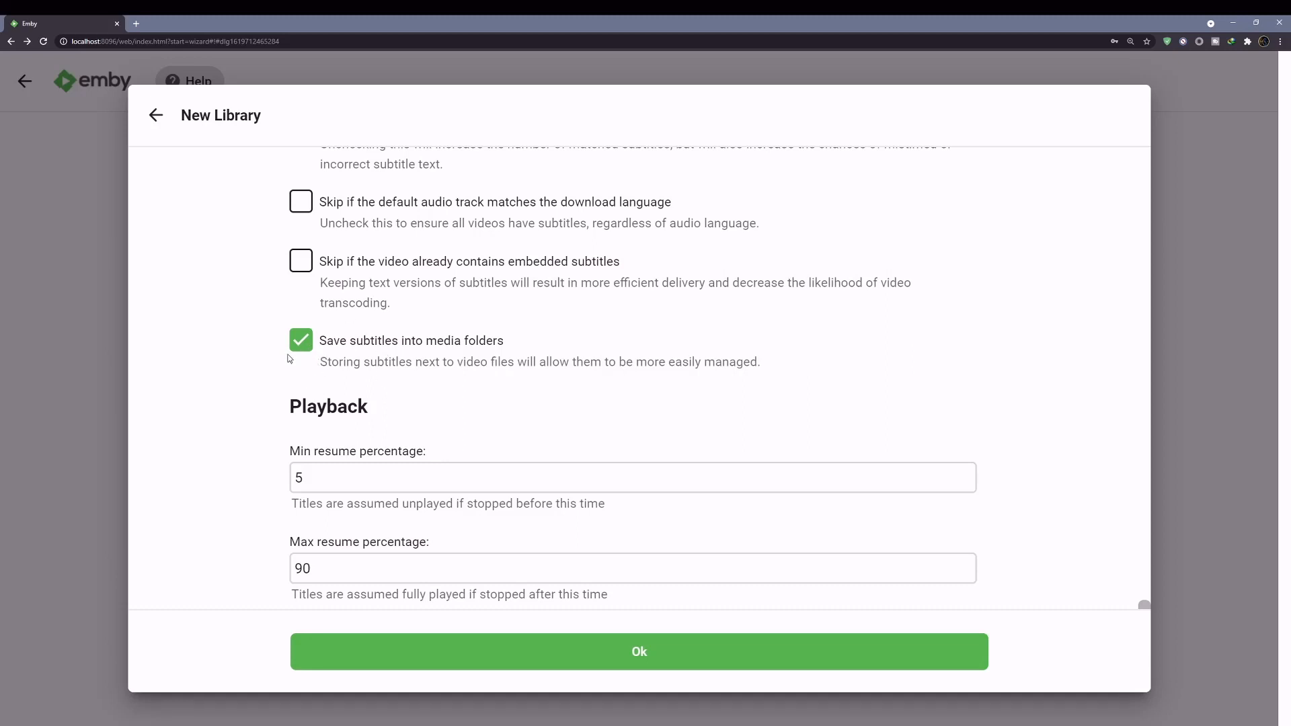
{"action": "scroll", "coordinate": [379, 366], "scroll_direction": "down", "scroll_amount": 3}
{"action": "scroll", "coordinate": [380, 361], "scroll_direction": "down", "scroll_amount": 1}
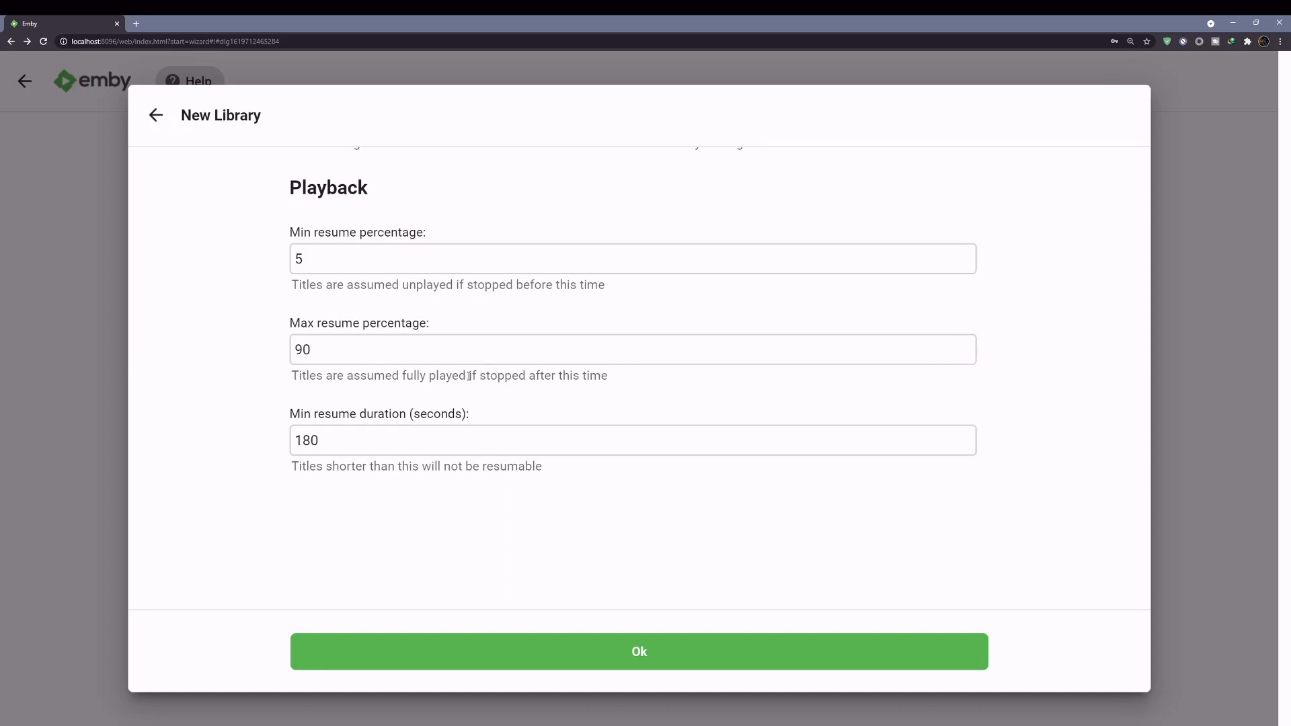
- Save the Mixed content library and continue past Setup Media Libraries
{"action": "left_click", "coordinate": [599, 649]}
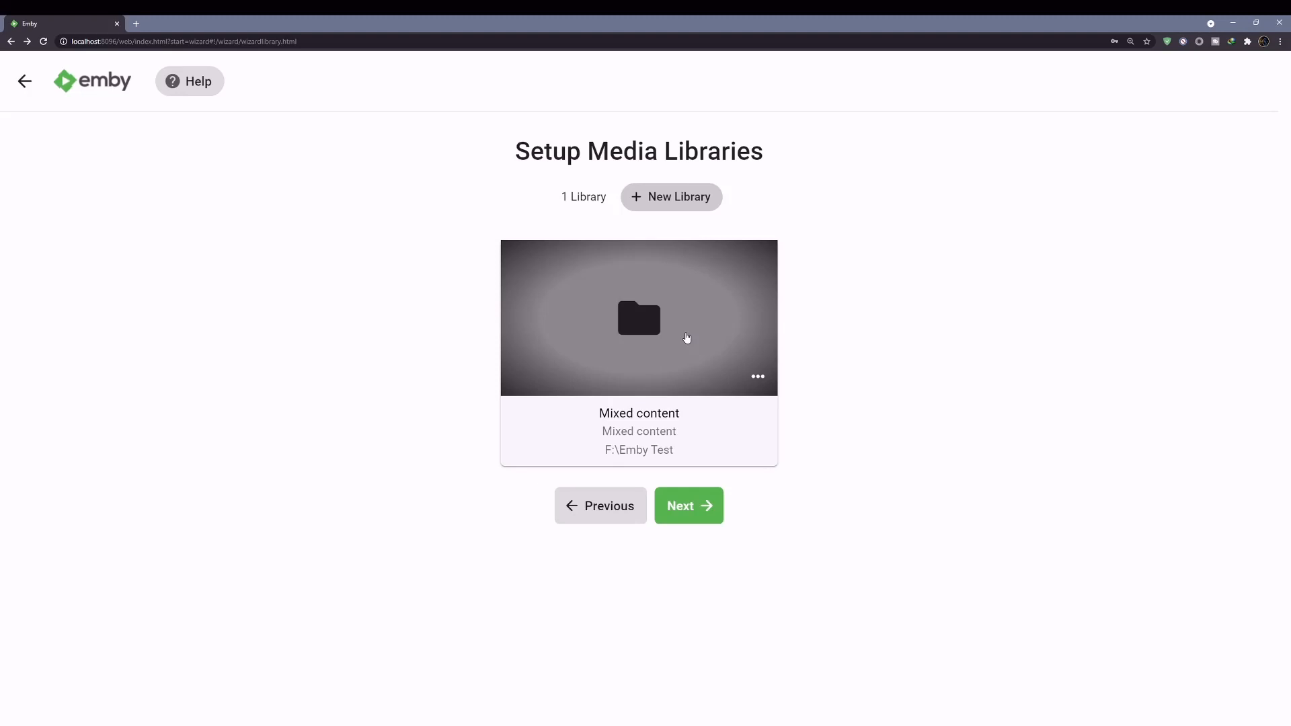
{"action": "left_click", "coordinate": [697, 509]}
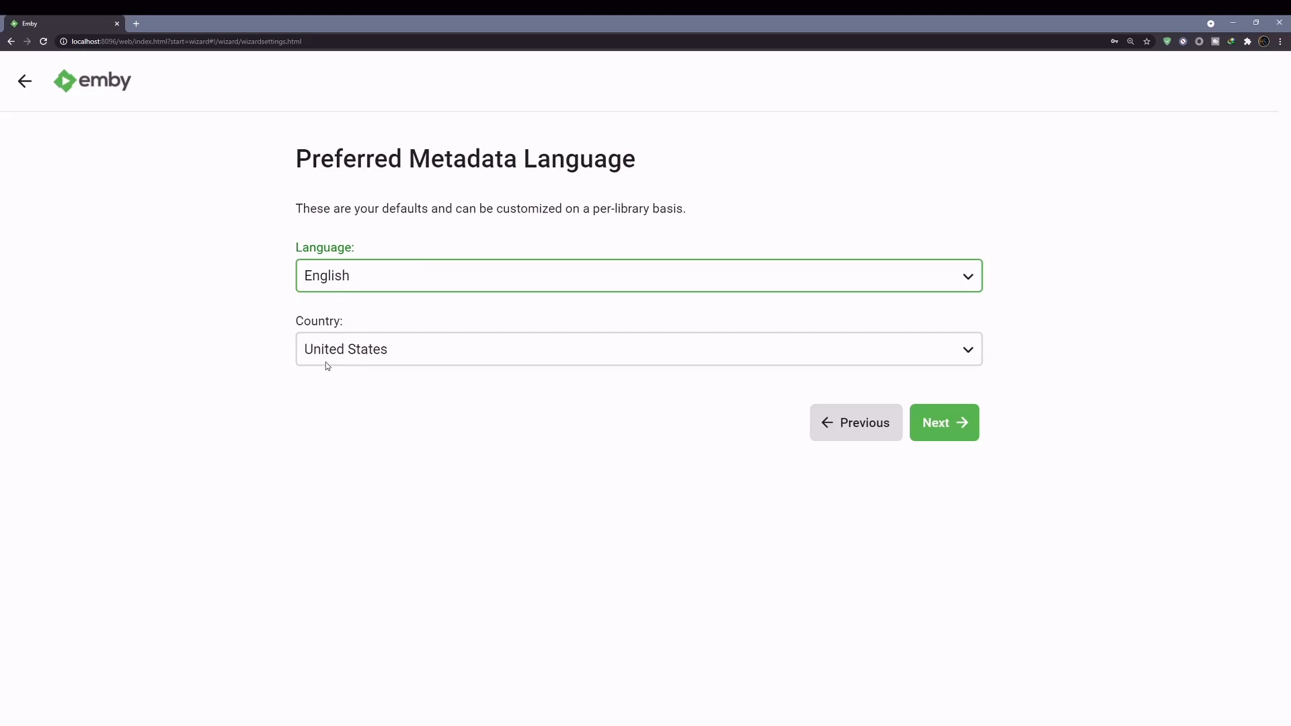
- Keep English/United States metadata defaults, then disable remote connections and automatic port mapping
{"action": "left_click", "coordinate": [948, 425]}
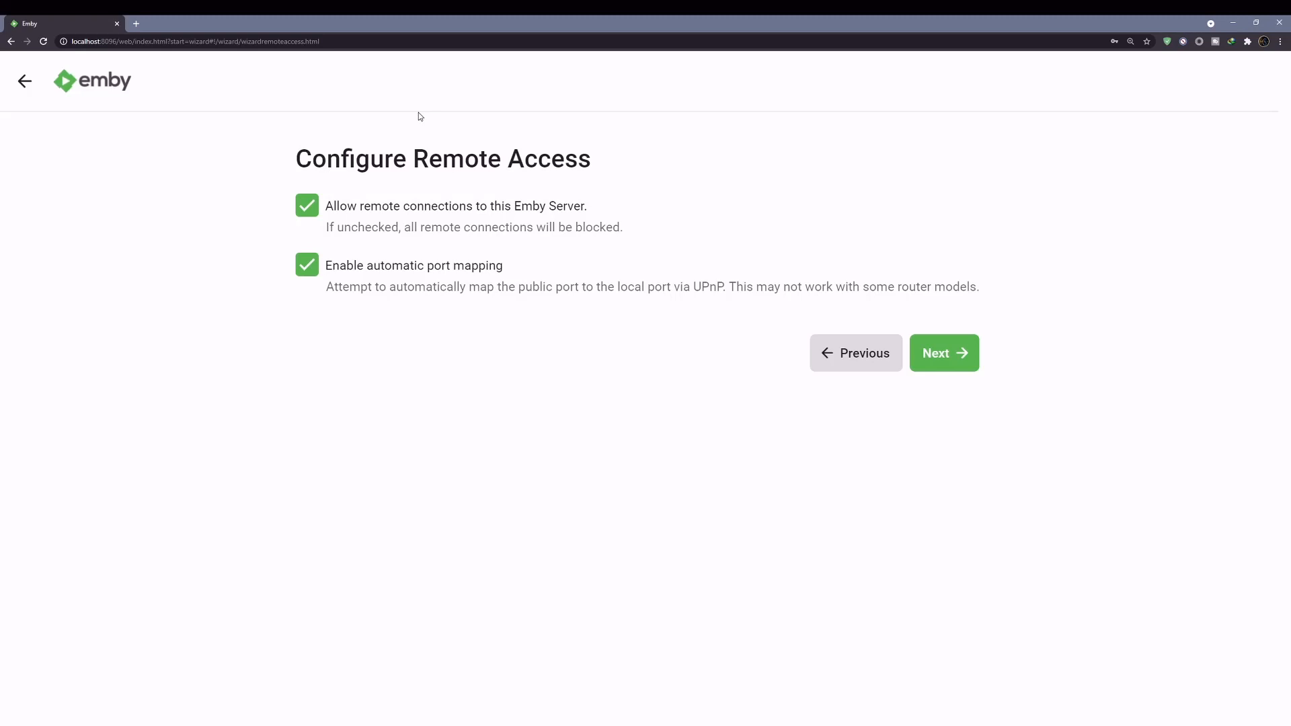
{"action": "left_click", "coordinate": [309, 212]}
{"action": "left_click", "coordinate": [312, 268]}
{"action": "left_click", "coordinate": [961, 358]}
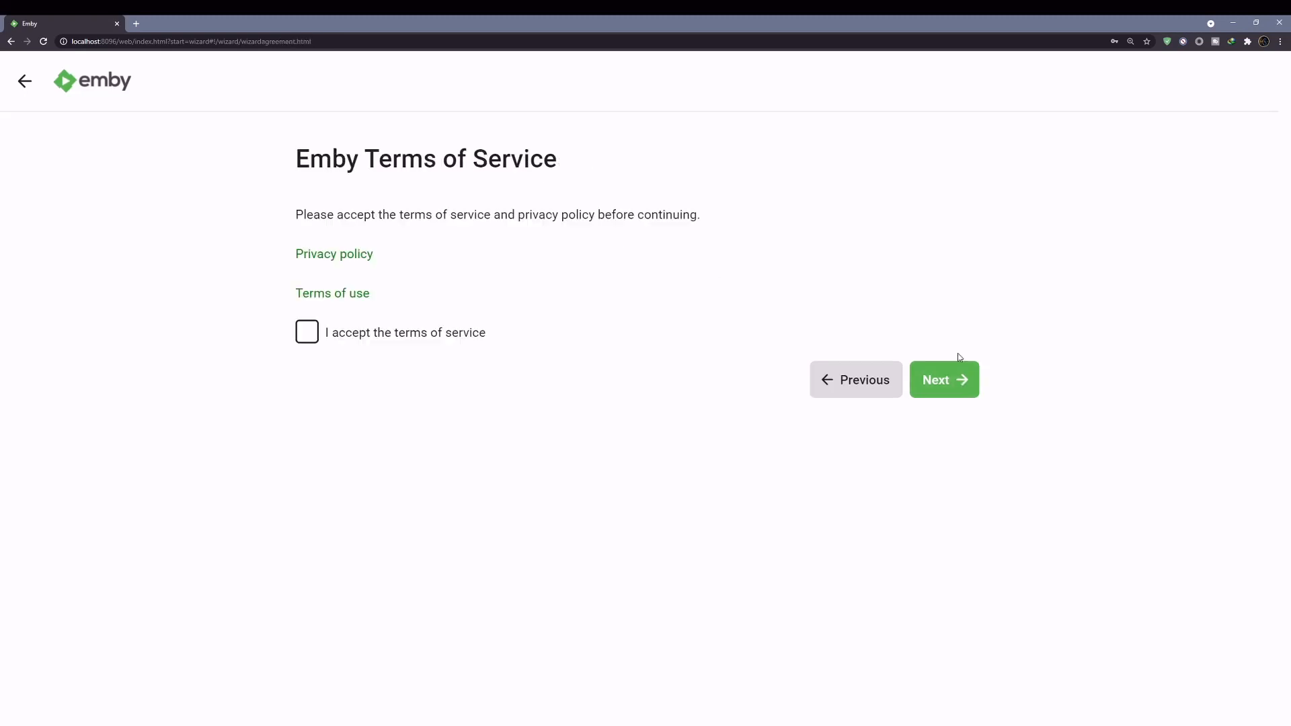
- Tick the terms-of-service acceptance and finish the Emby setup wizard
{"action": "left_click", "coordinate": [307, 335]}
{"action": "left_click", "coordinate": [952, 386]}
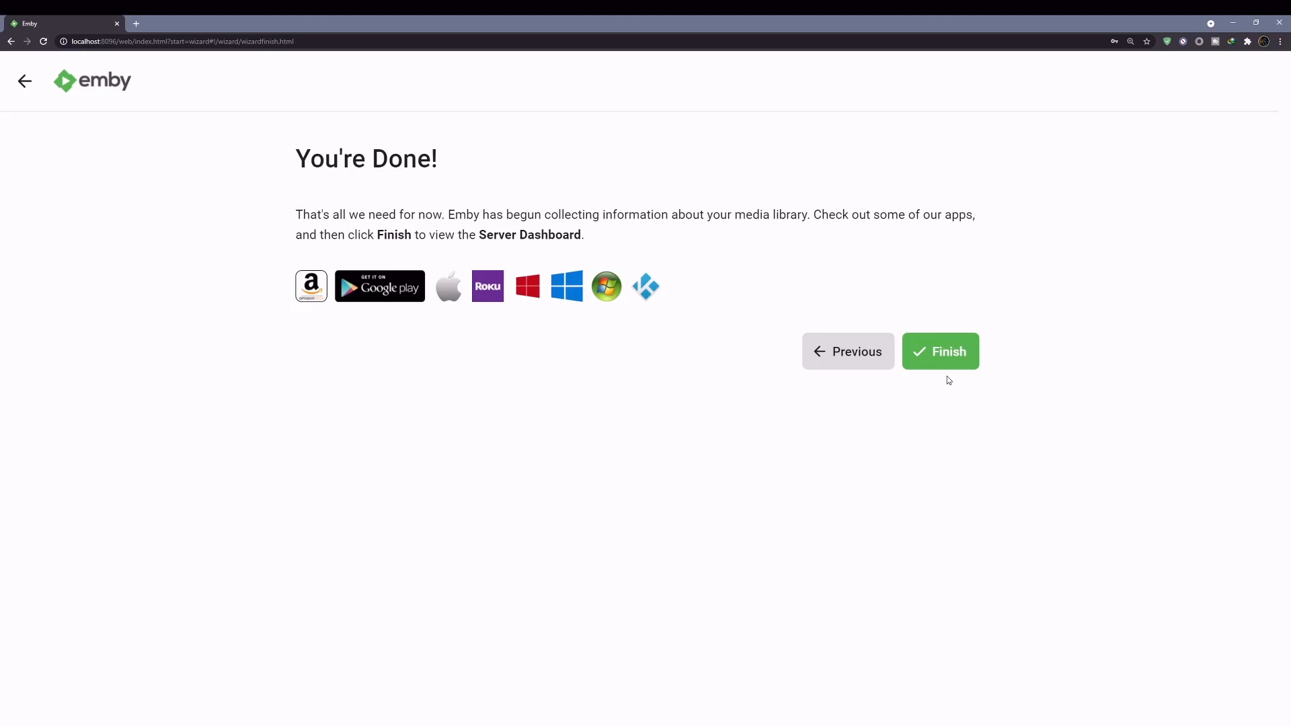
{"action": "left_click", "coordinate": [950, 360]}
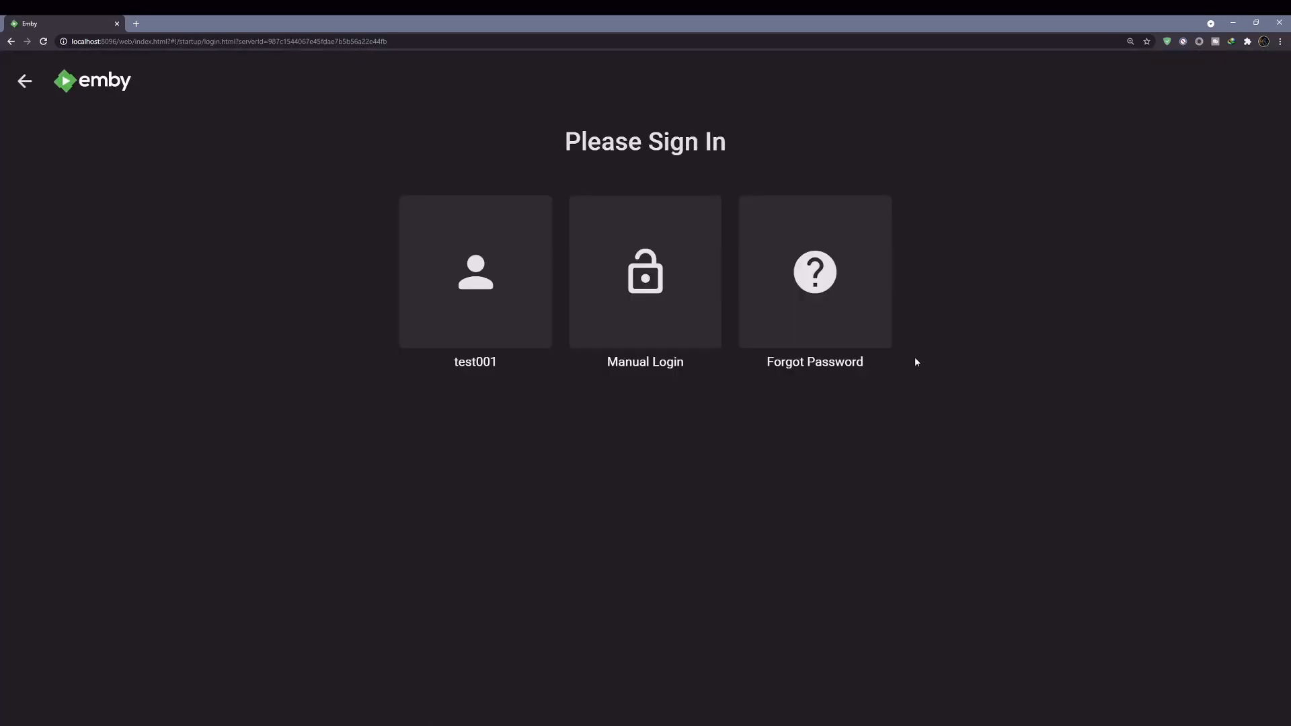
- Sign in as the existing user with its password and dismiss Chrome's password-breach warning
{"action": "left_click", "coordinate": [485, 282]}
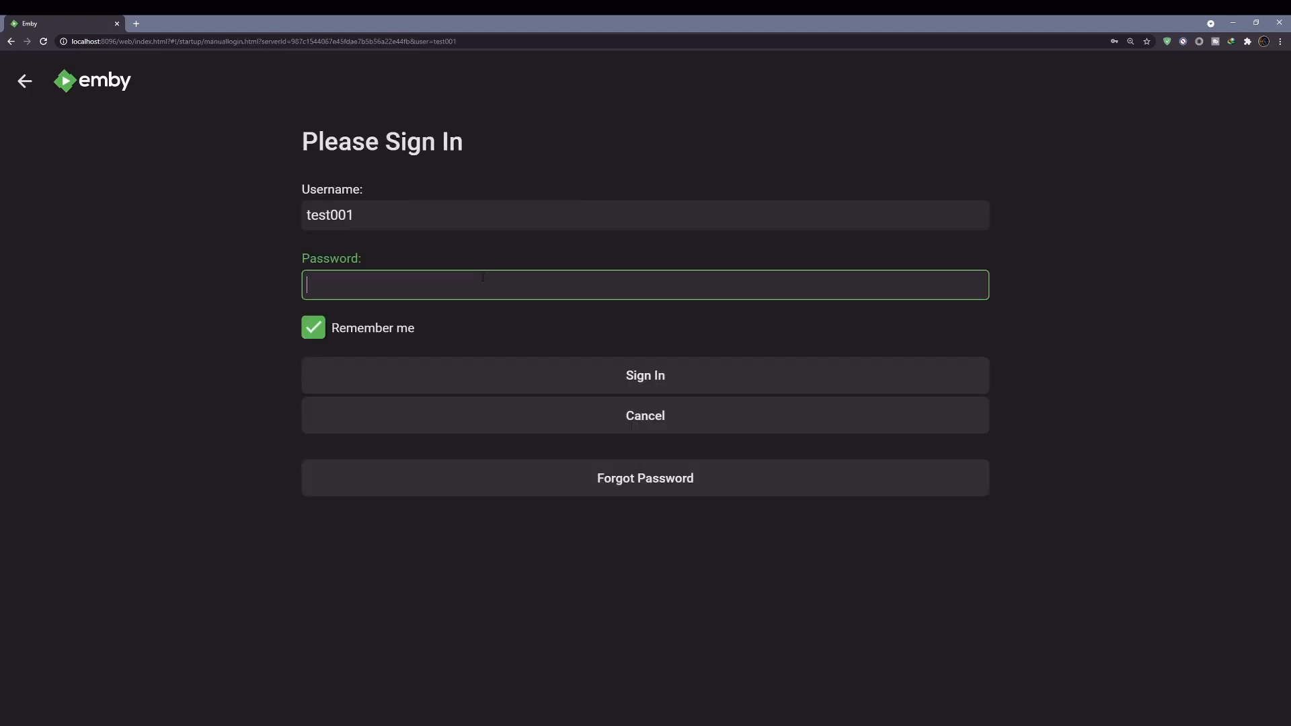
{"action": "type", "text": "test001"}
{"action": "left_click", "coordinate": [624, 374]}
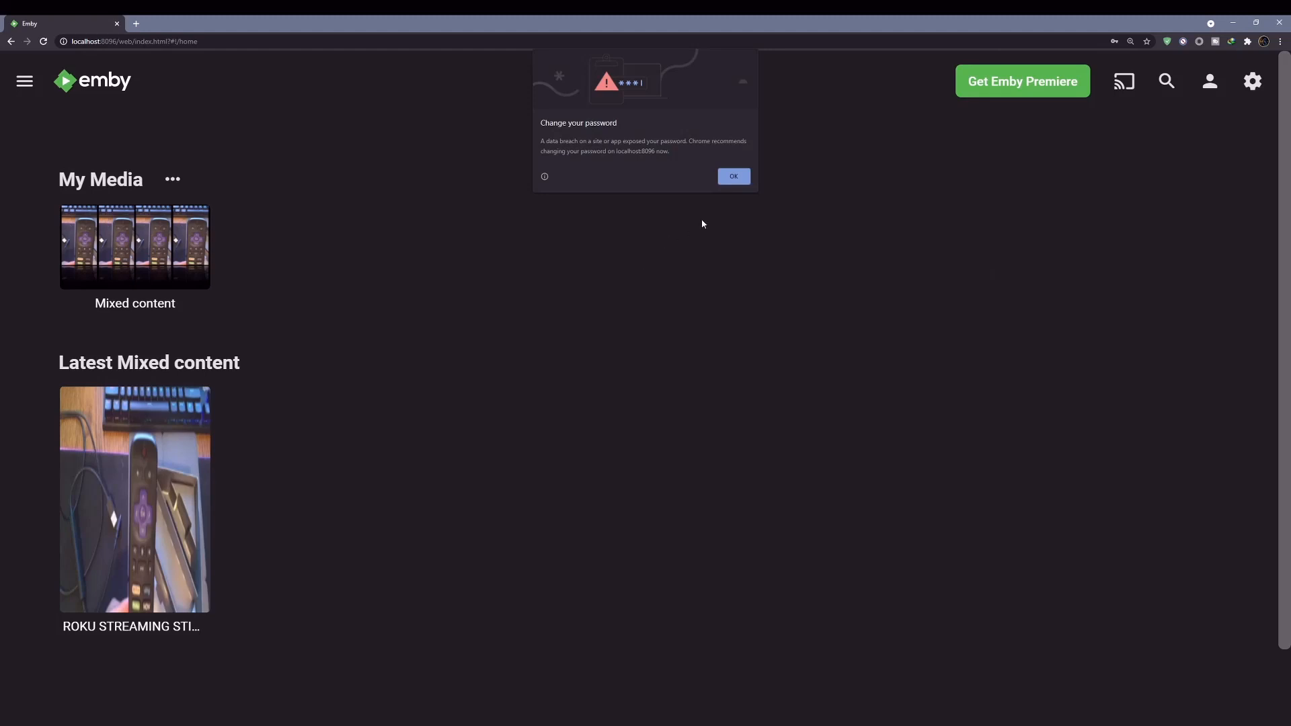
{"action": "left_click", "coordinate": [742, 179]}
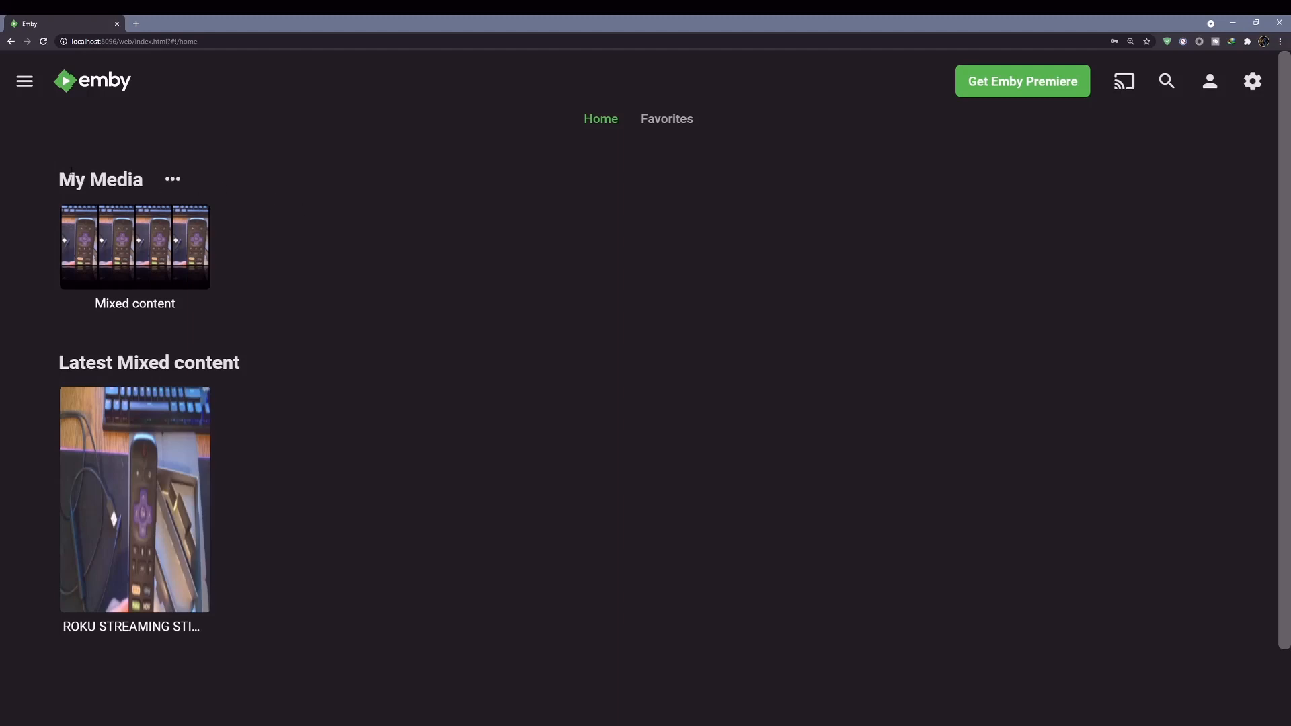
{"action": "left_click", "coordinate": [140, 222]}
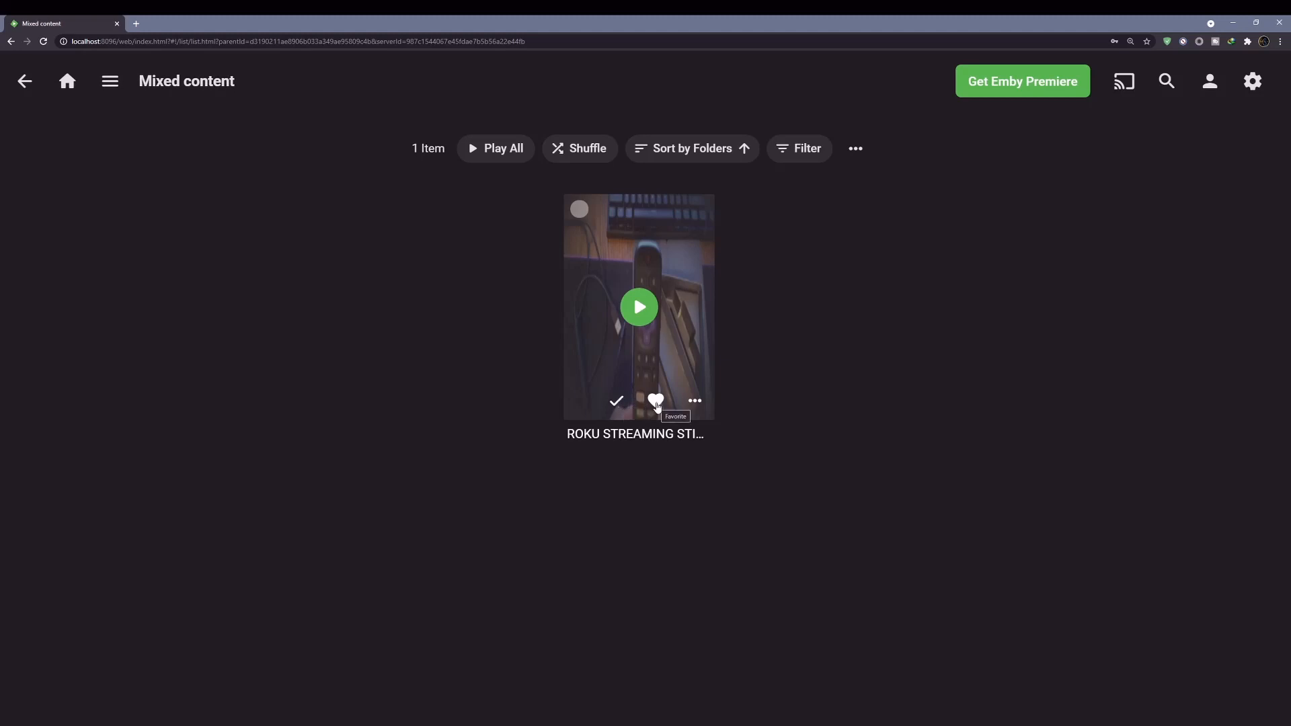
{"action": "left_click", "coordinate": [696, 404]}
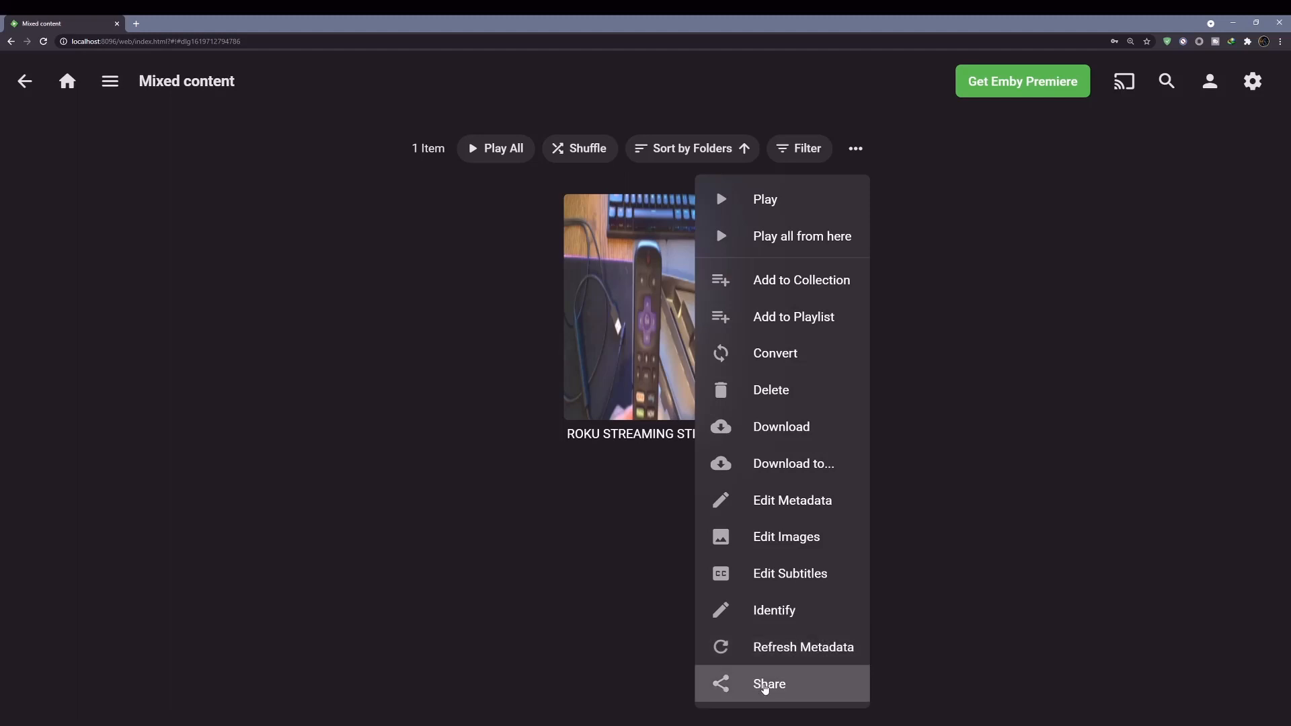
{"action": "left_click", "coordinate": [936, 398]}
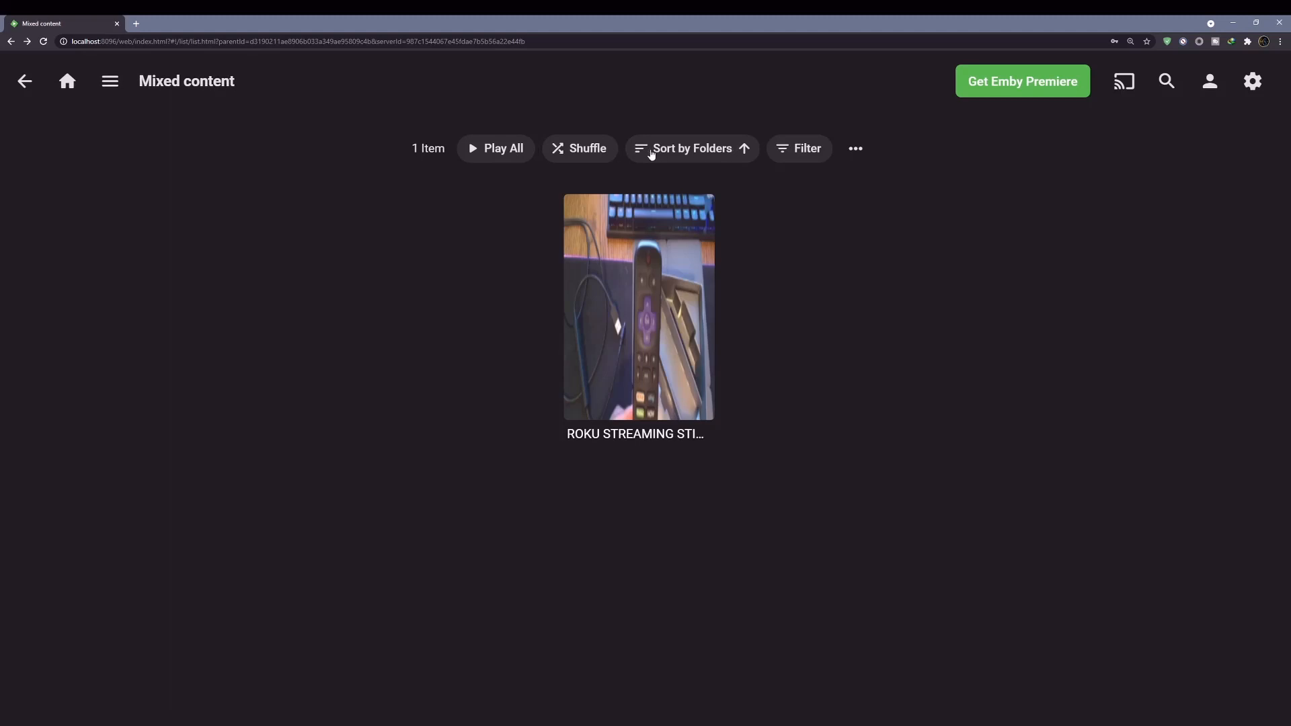
{"action": "left_click", "coordinate": [855, 148]}
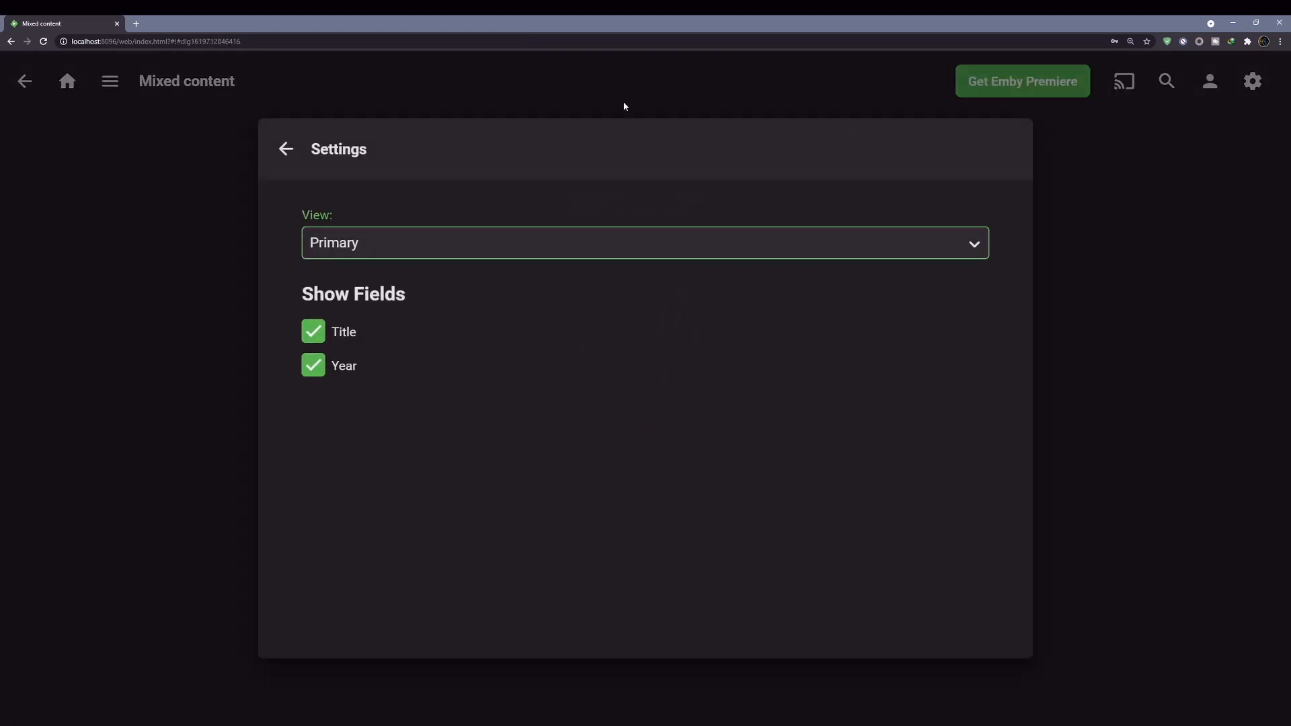
{"action": "left_click", "coordinate": [625, 106]}
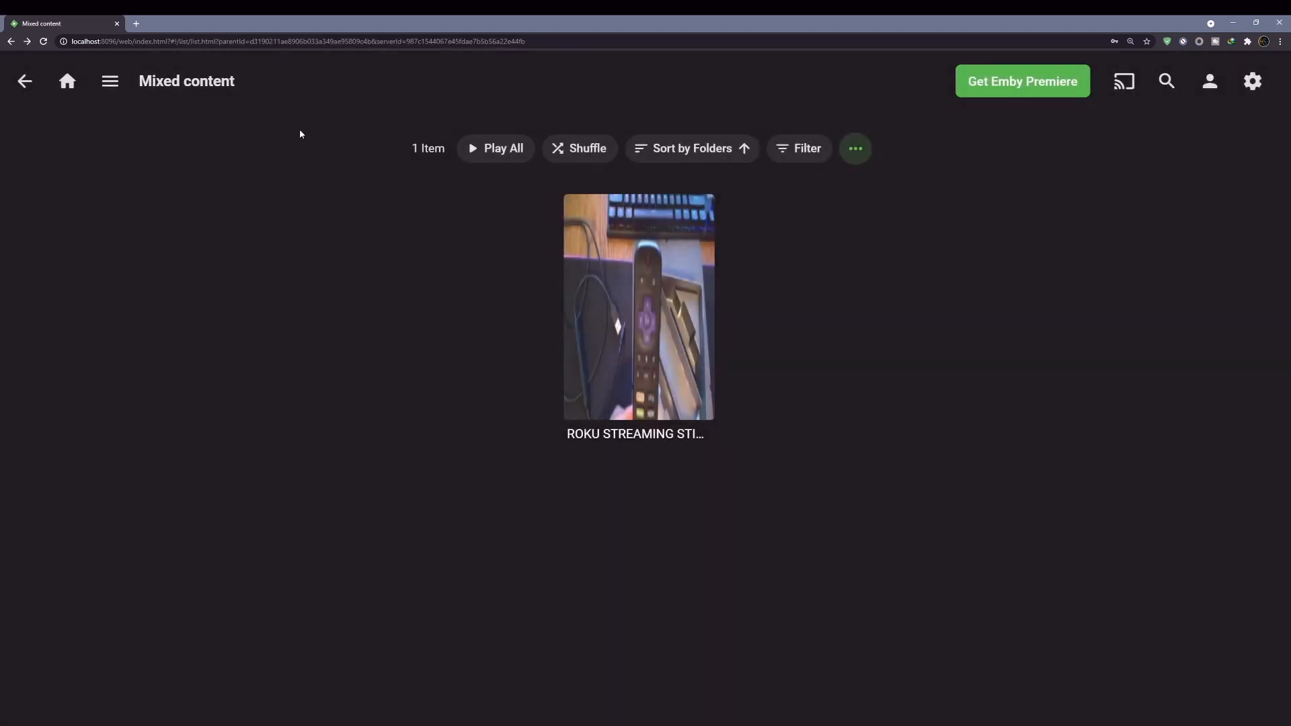
{"action": "left_click", "coordinate": [76, 81]}
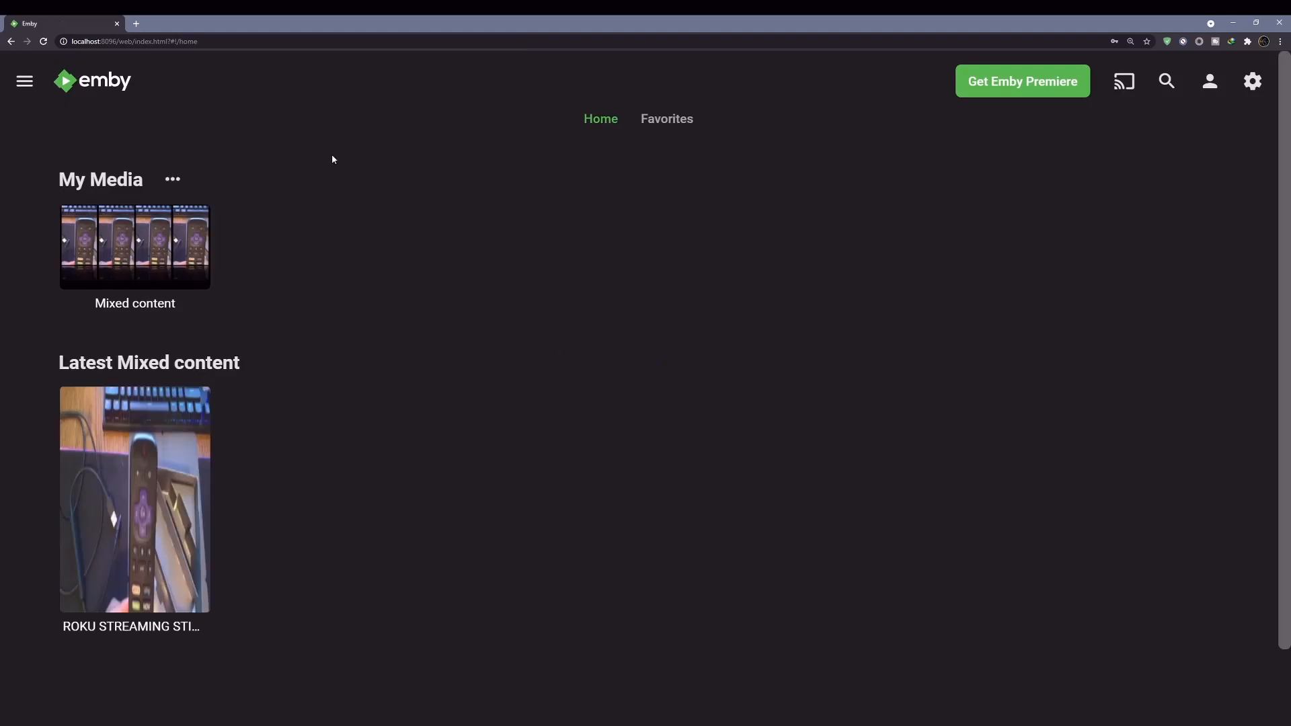
- Open and close the Emby menu drawer, then lower Chrome's zoom from 175% to 150%
{"action": "left_click", "coordinate": [25, 82]}
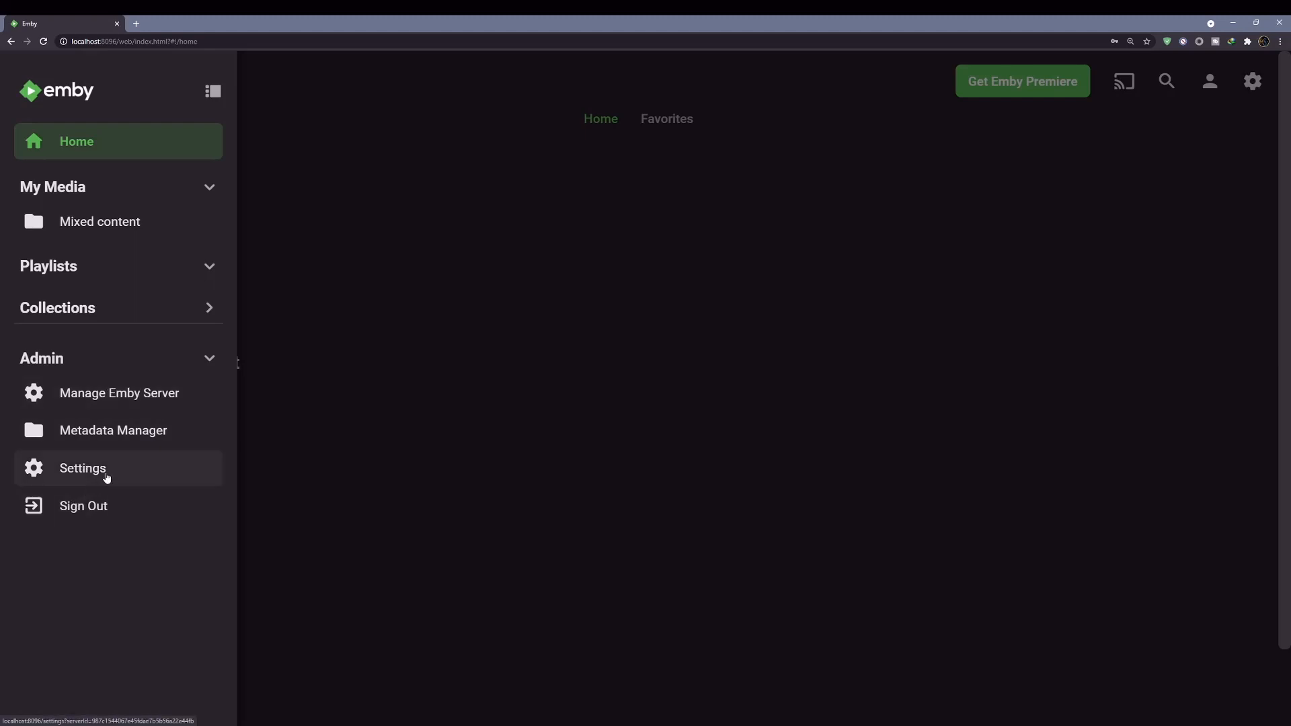
{"action": "left_click", "coordinate": [294, 262]}
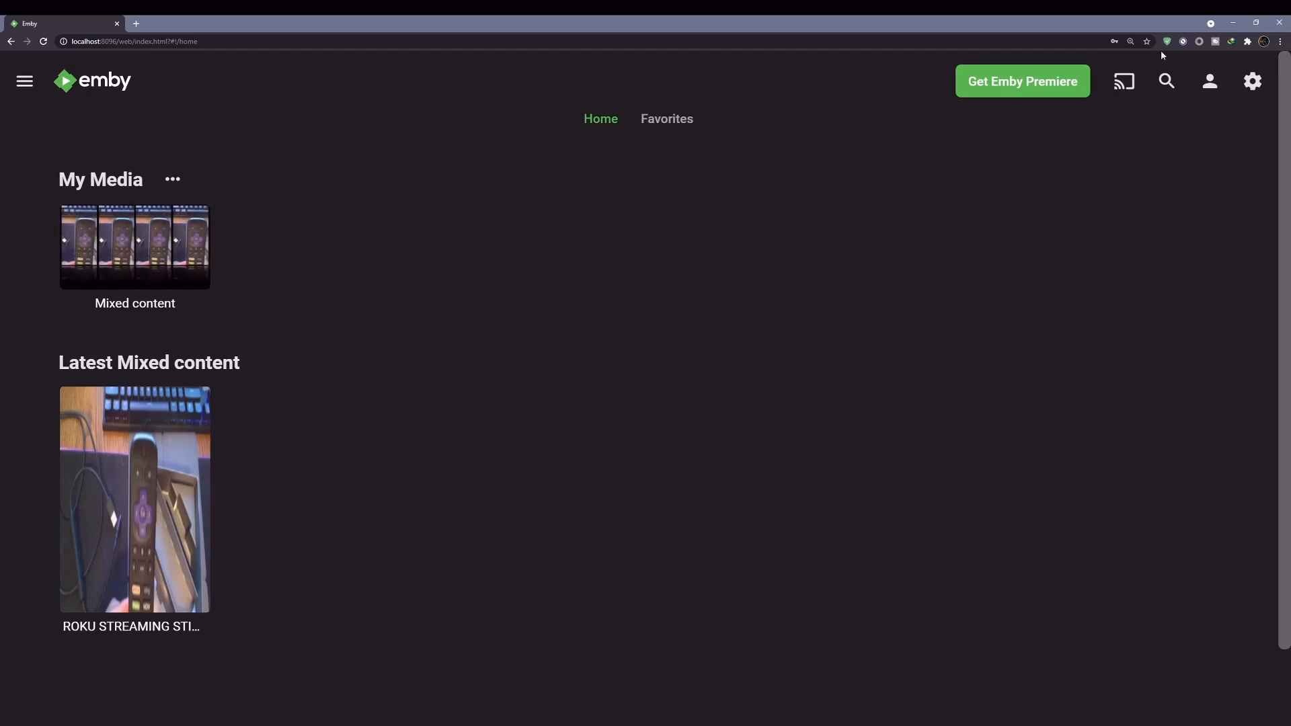
{"action": "left_click", "coordinate": [1281, 41]}
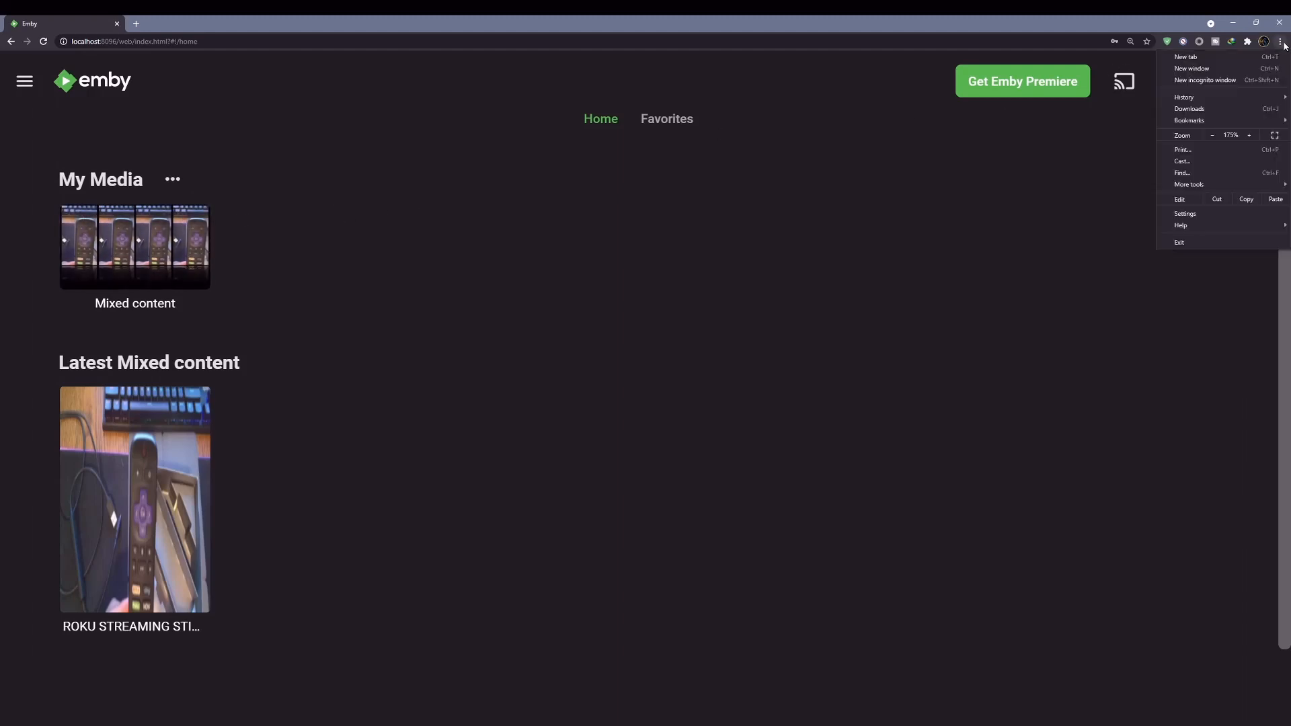
{"action": "left_click", "coordinate": [1212, 135]}
{"action": "left_click", "coordinate": [745, 106]}
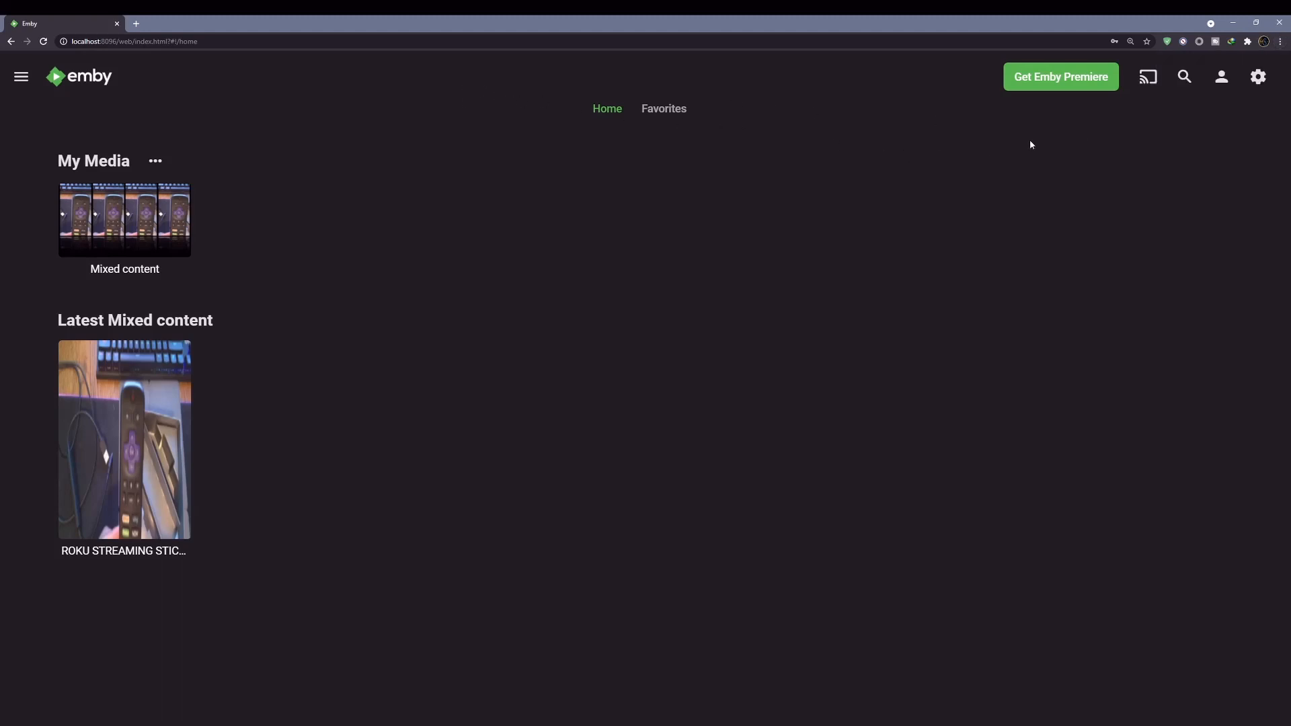
- Open test001's Display settings, check the display mode options keeping Auto, and scroll the page
{"action": "left_click", "coordinate": [1222, 78]}
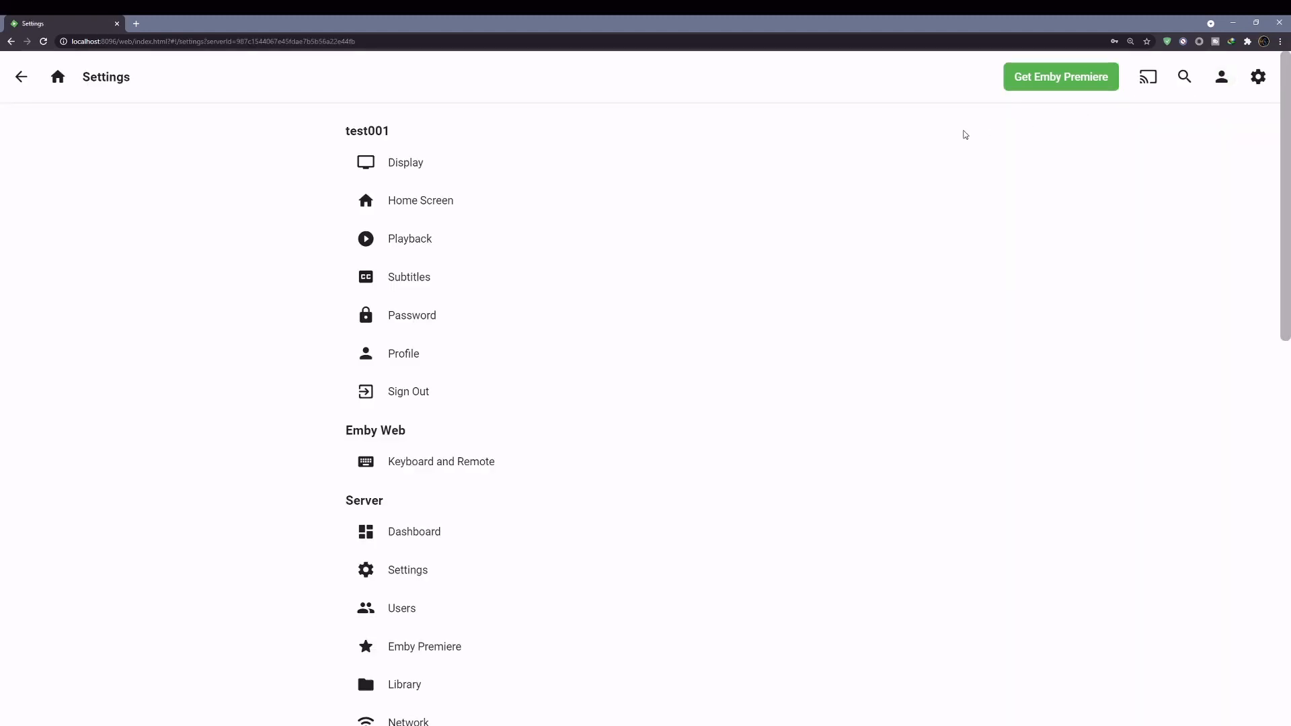
{"action": "left_click", "coordinate": [409, 164]}
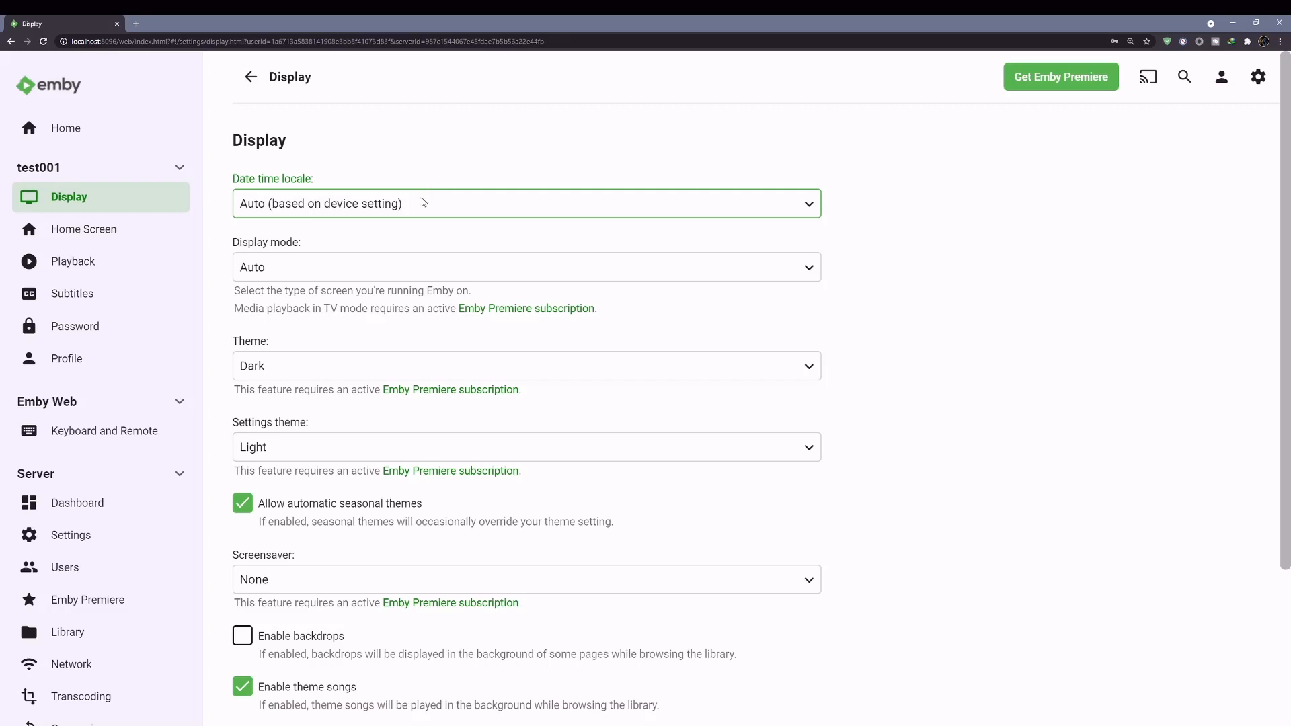
{"action": "left_click", "coordinate": [355, 264]}
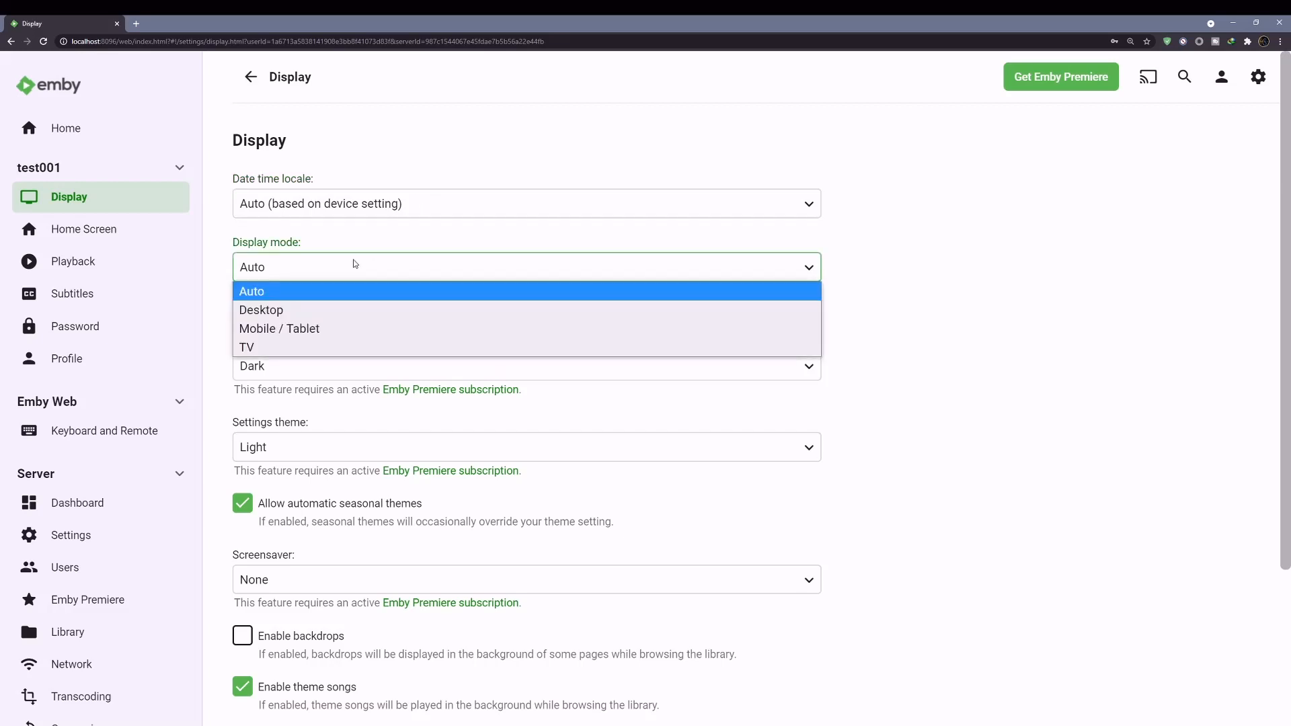
{"action": "left_click", "coordinate": [356, 263]}
{"action": "scroll", "coordinate": [354, 263], "scroll_direction": "down", "scroll_amount": 3}
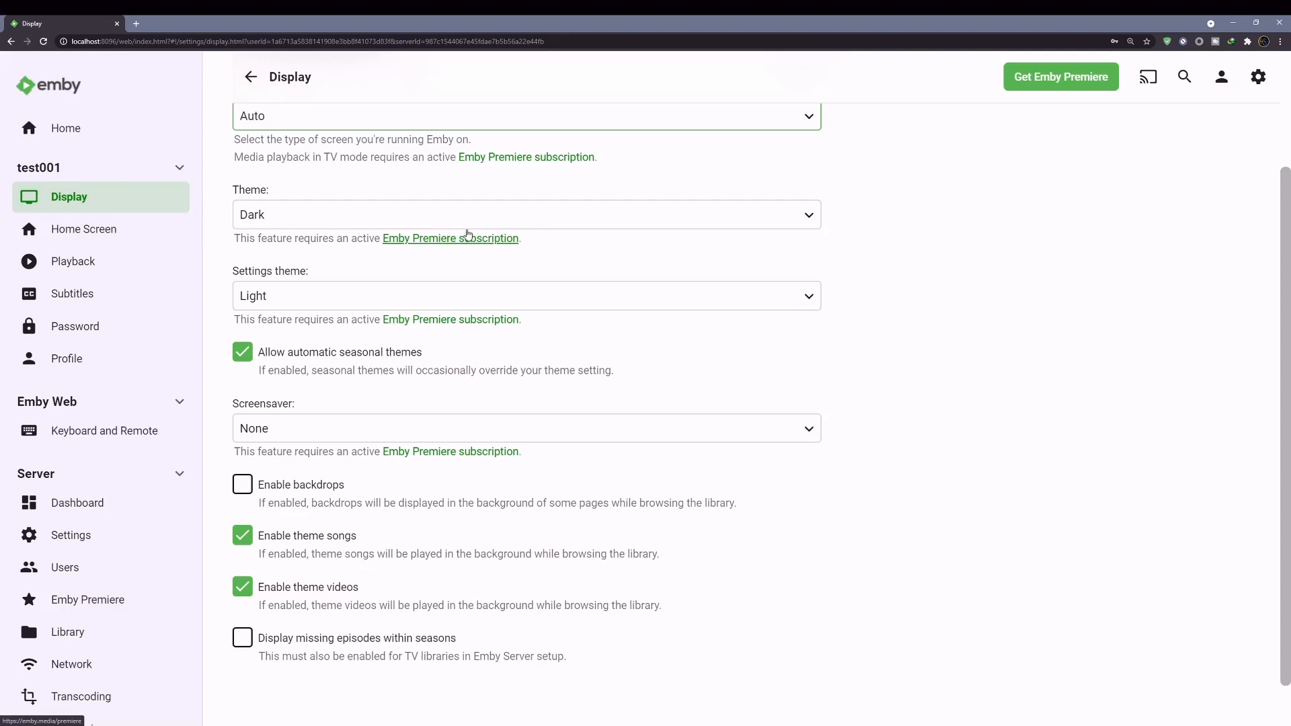
{"action": "scroll", "coordinate": [409, 300], "scroll_direction": "up", "scroll_amount": 2}
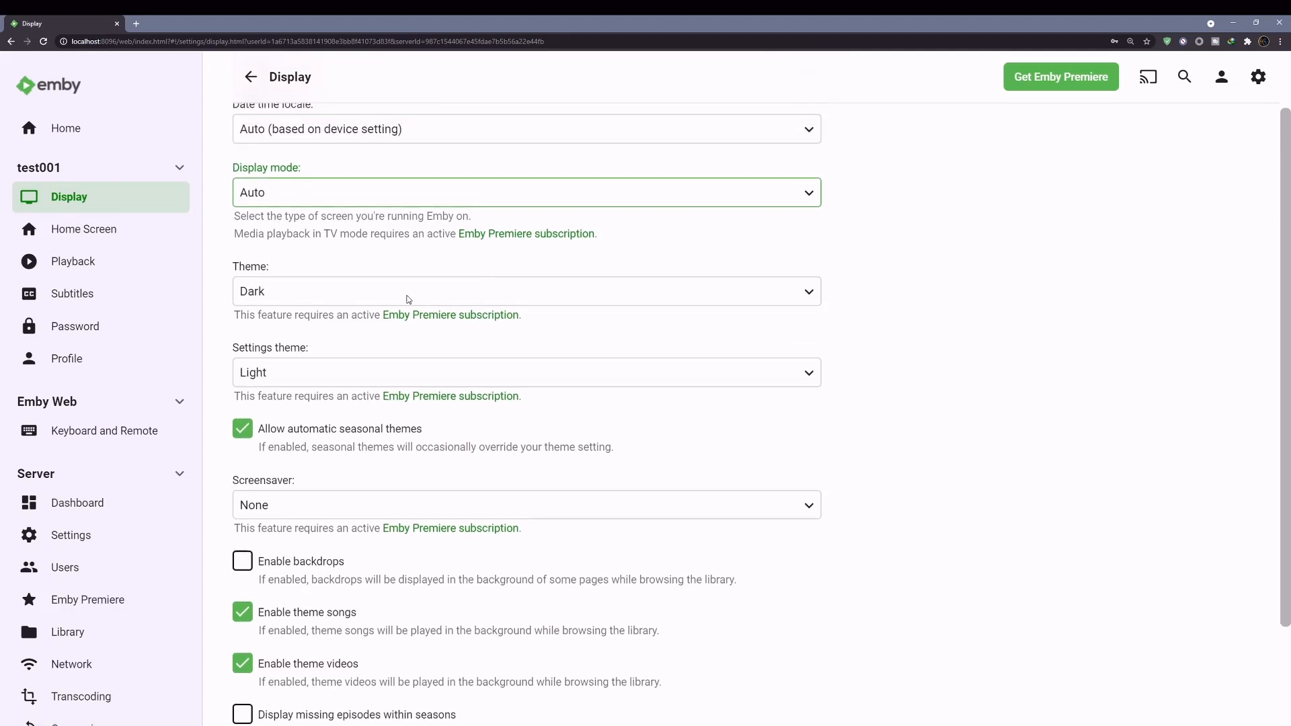
{"action": "scroll", "coordinate": [420, 312], "scroll_direction": "down", "scroll_amount": 3}
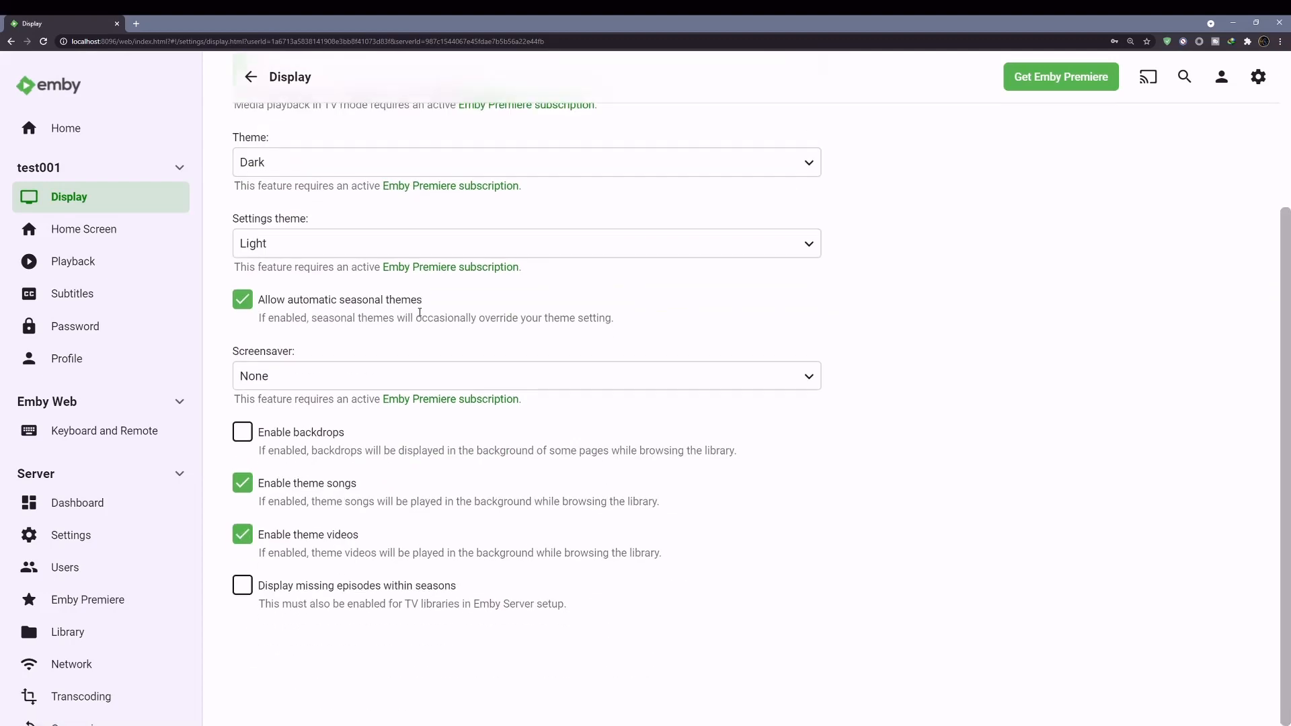
{"action": "scroll", "coordinate": [419, 315], "scroll_direction": "up", "scroll_amount": 3}
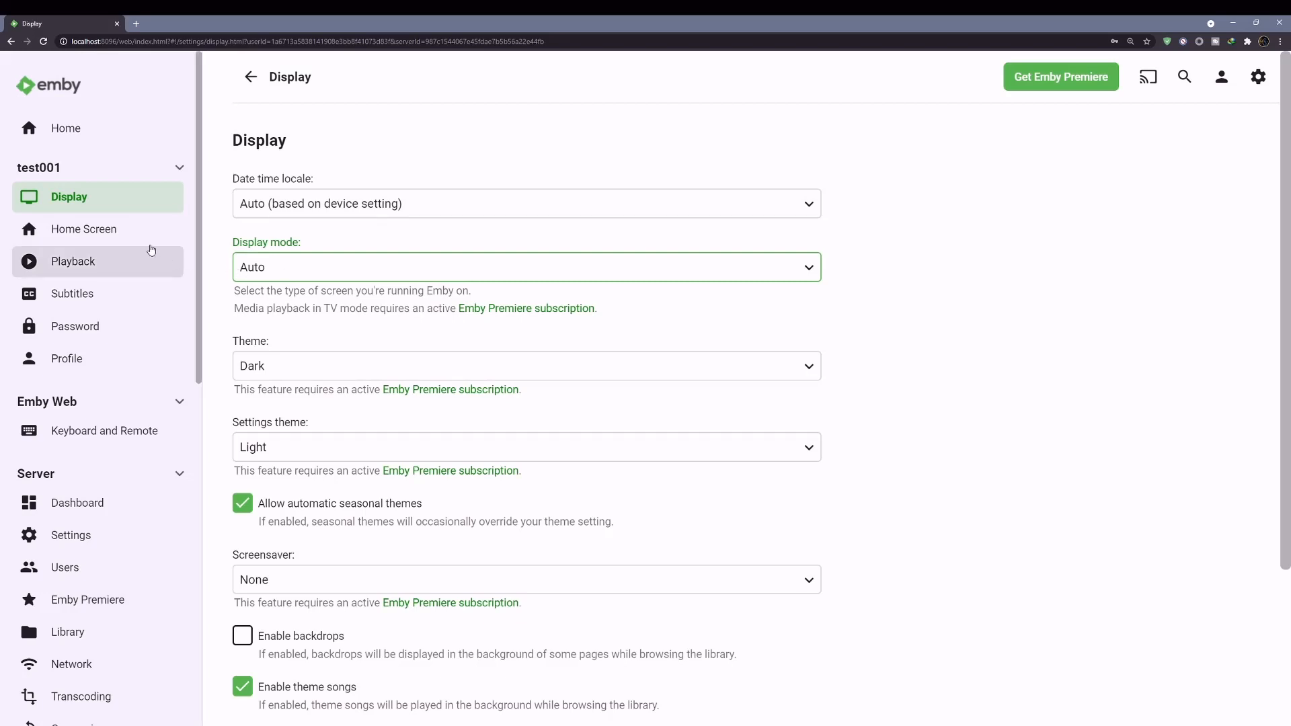
- Look through the Home Screen settings page
{"action": "left_click", "coordinate": [80, 231]}
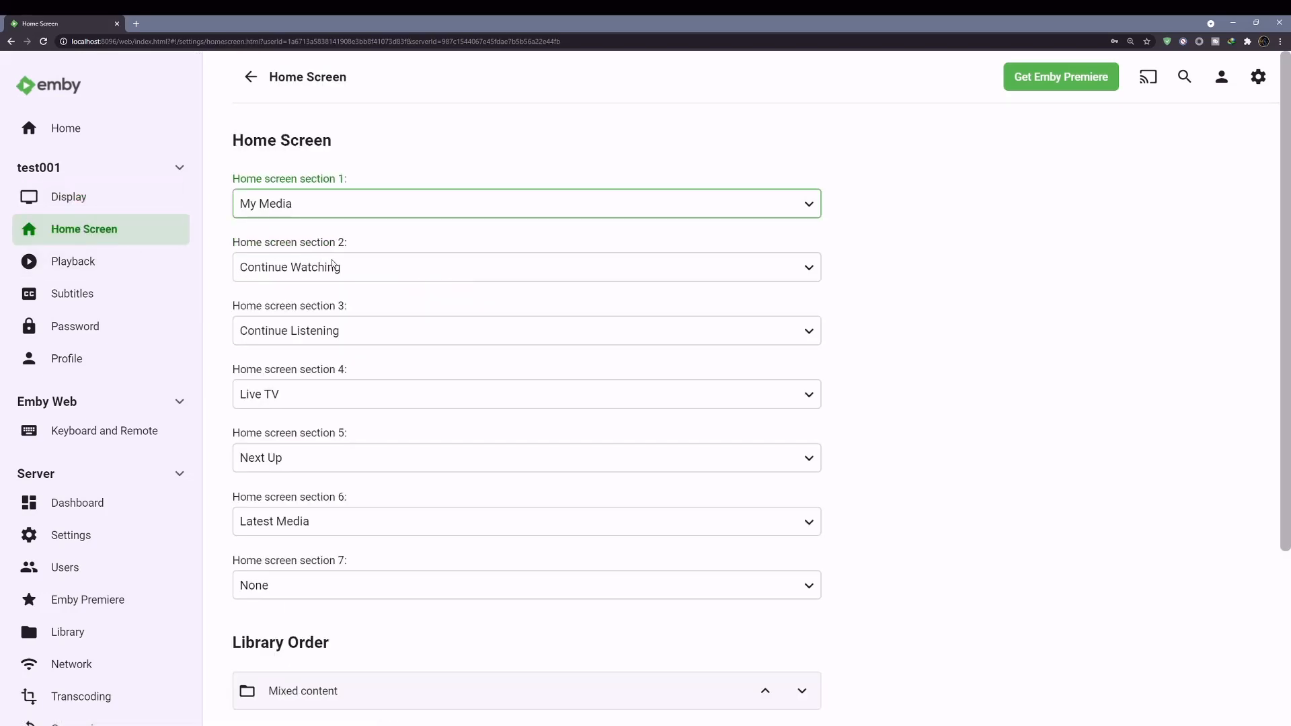
{"action": "scroll", "coordinate": [357, 250], "scroll_direction": "down", "scroll_amount": 3}
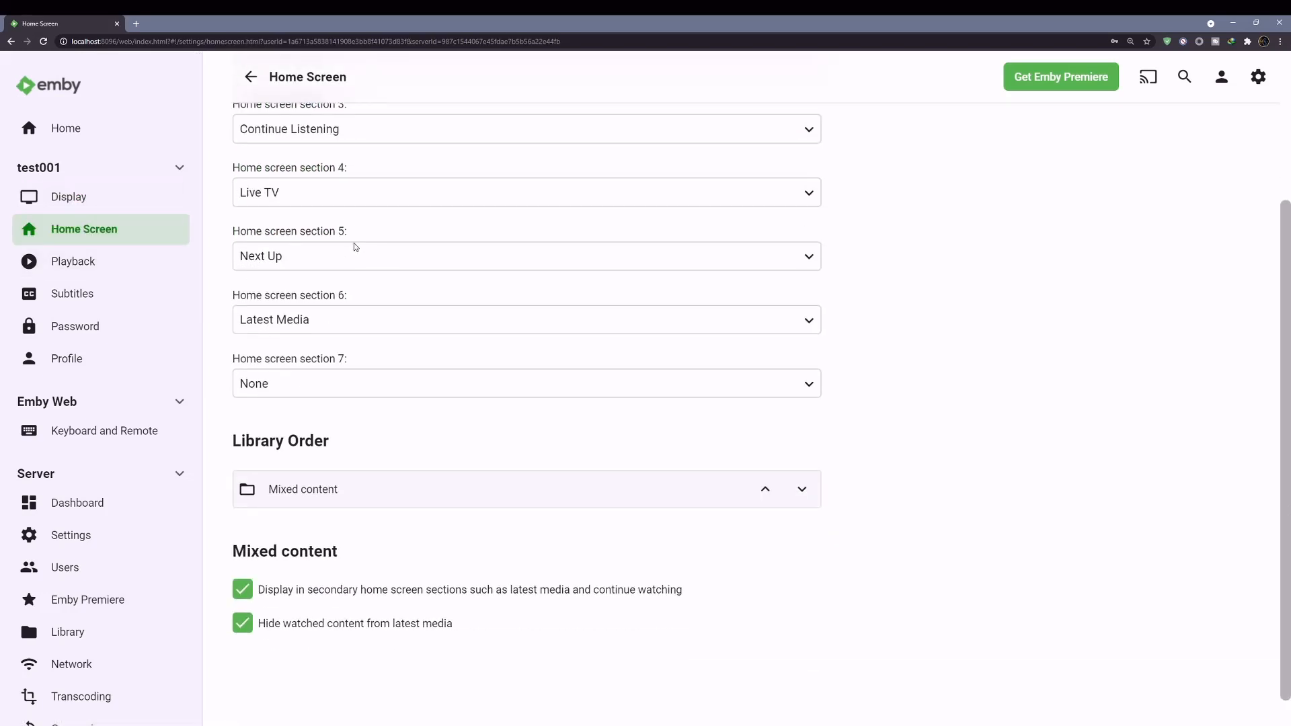
{"action": "scroll", "coordinate": [355, 247], "scroll_direction": "up", "scroll_amount": 3}
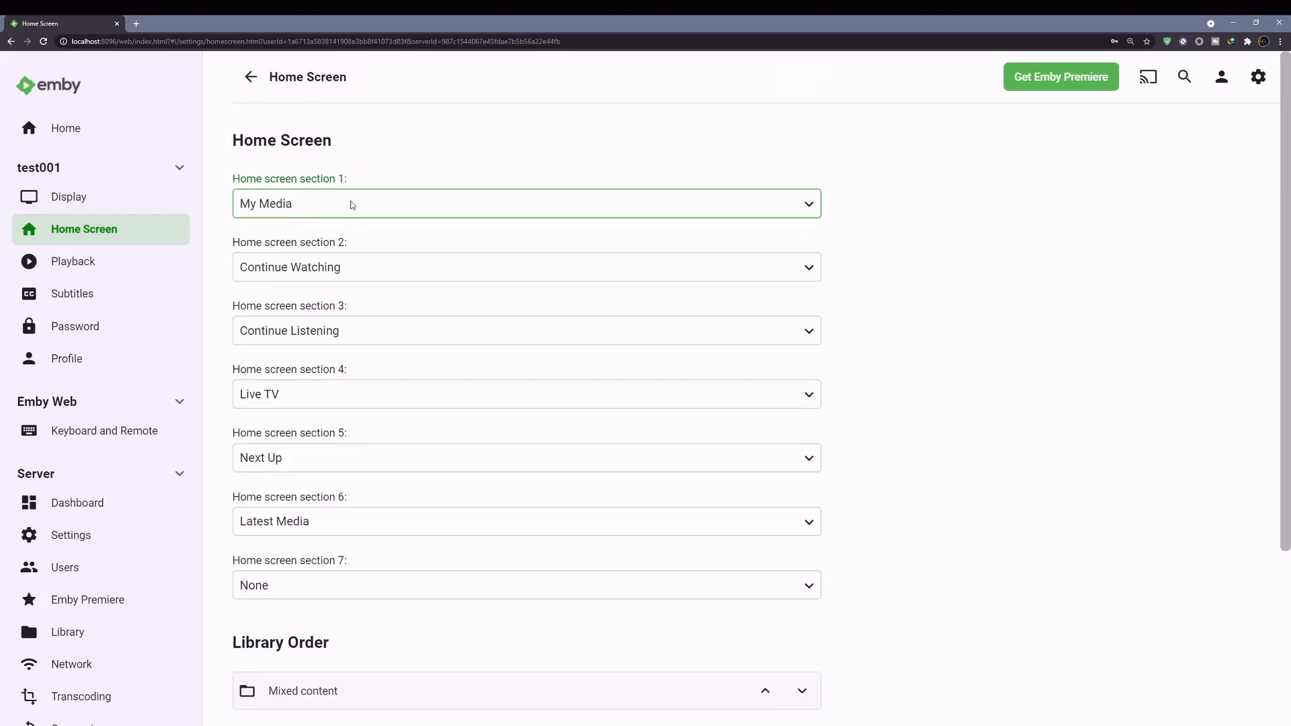
- Open Playback settings and keep Any language as the preferred audio language
{"action": "left_click", "coordinate": [82, 265]}
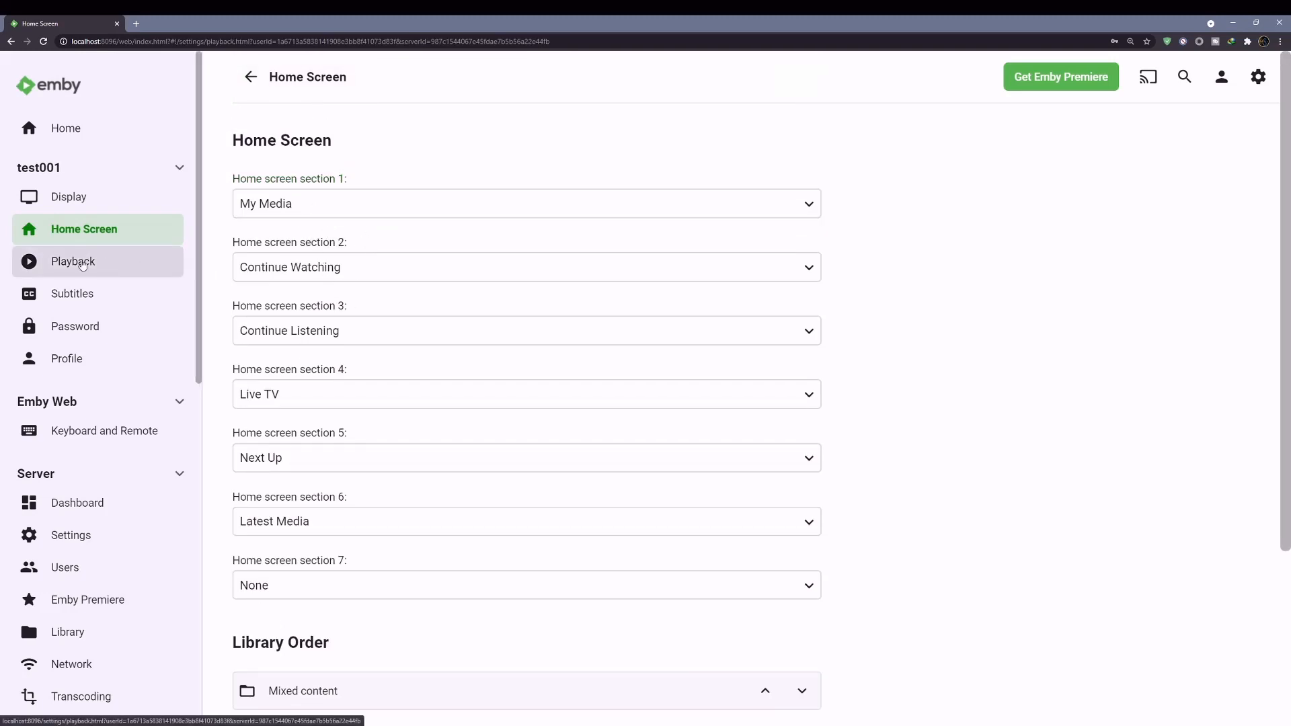
{"action": "scroll", "coordinate": [310, 242], "scroll_direction": "down", "scroll_amount": 2}
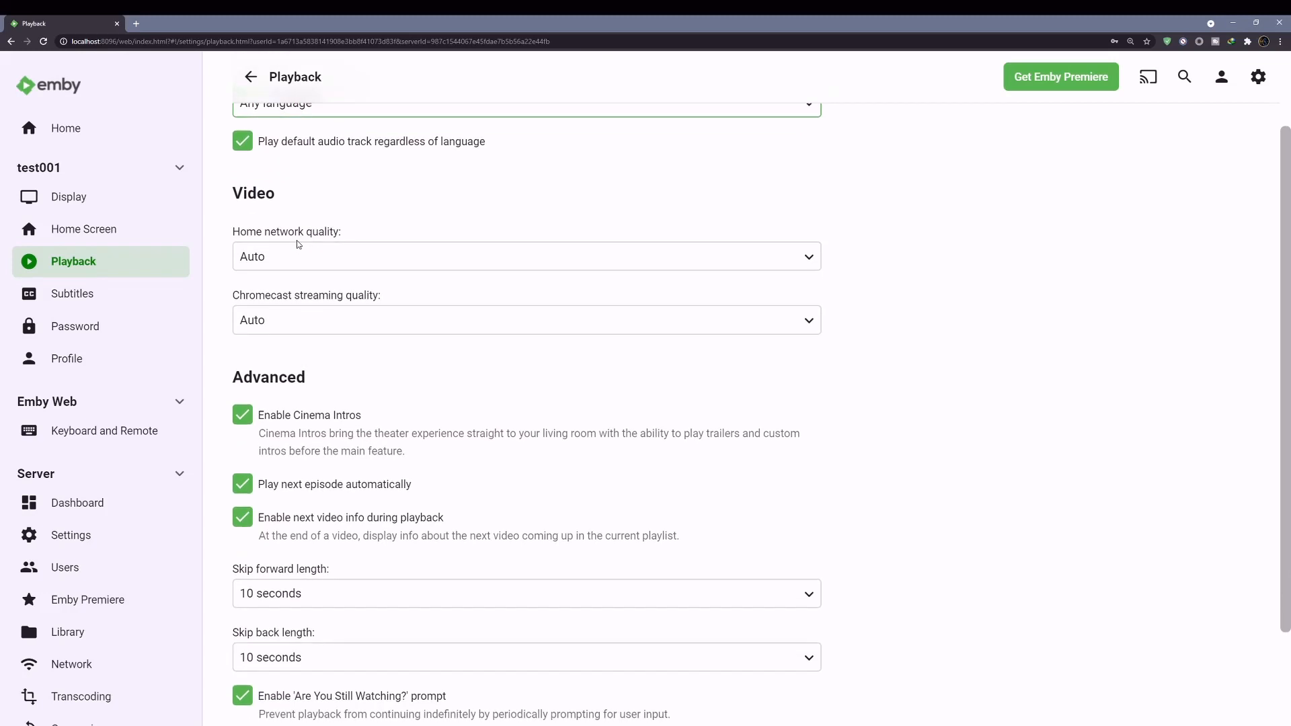
{"action": "scroll", "coordinate": [299, 244], "scroll_direction": "down", "scroll_amount": 2}
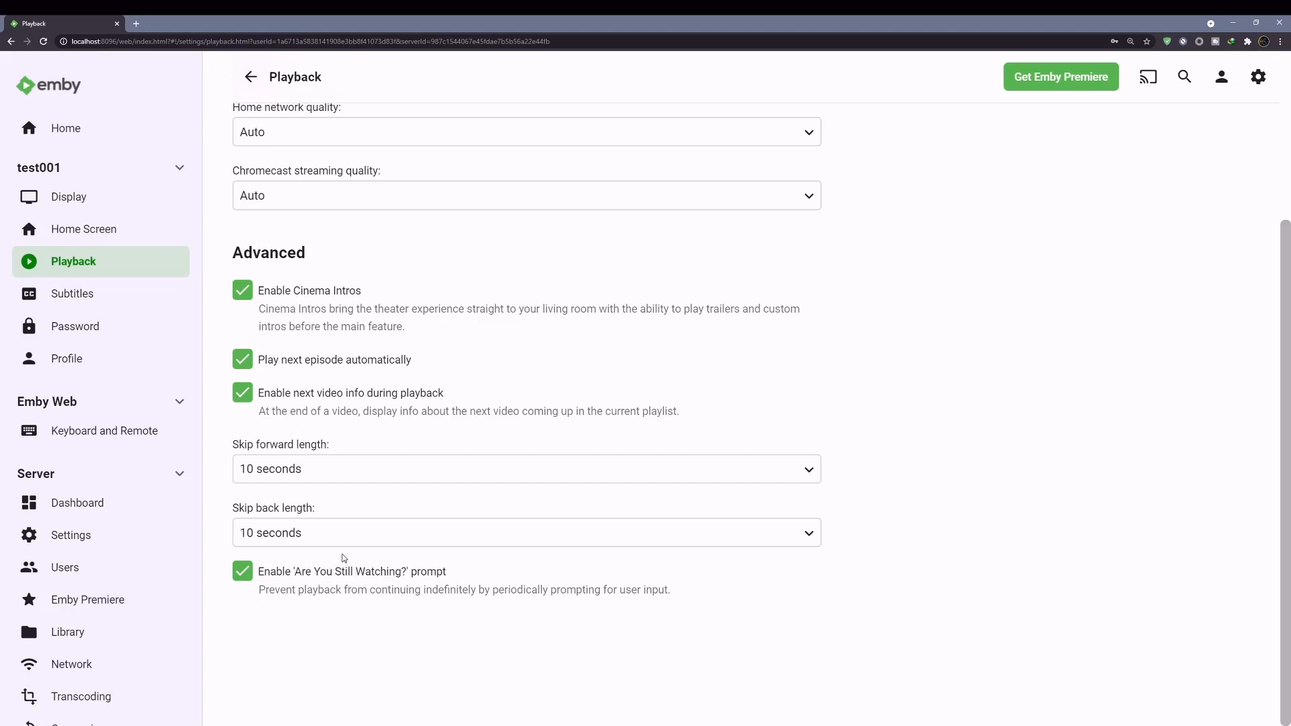
{"action": "scroll", "coordinate": [343, 555], "scroll_direction": "up", "scroll_amount": 3}
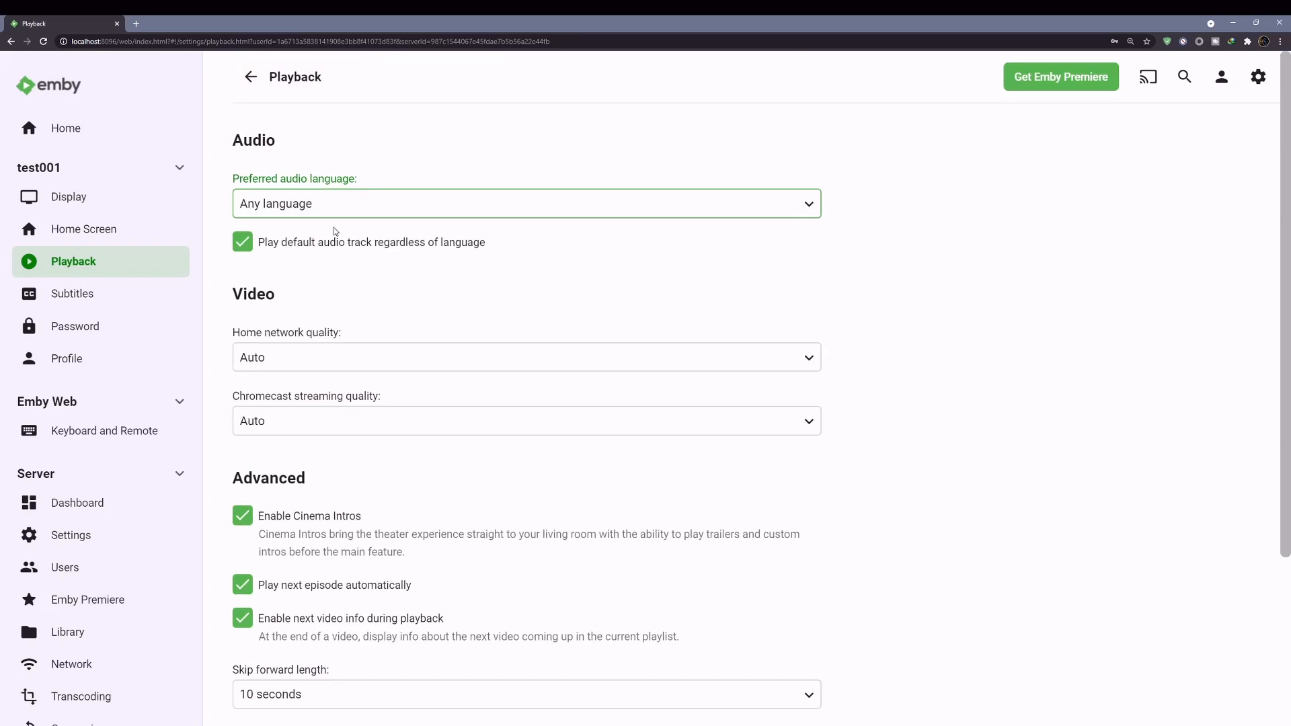
{"action": "left_click", "coordinate": [314, 211]}
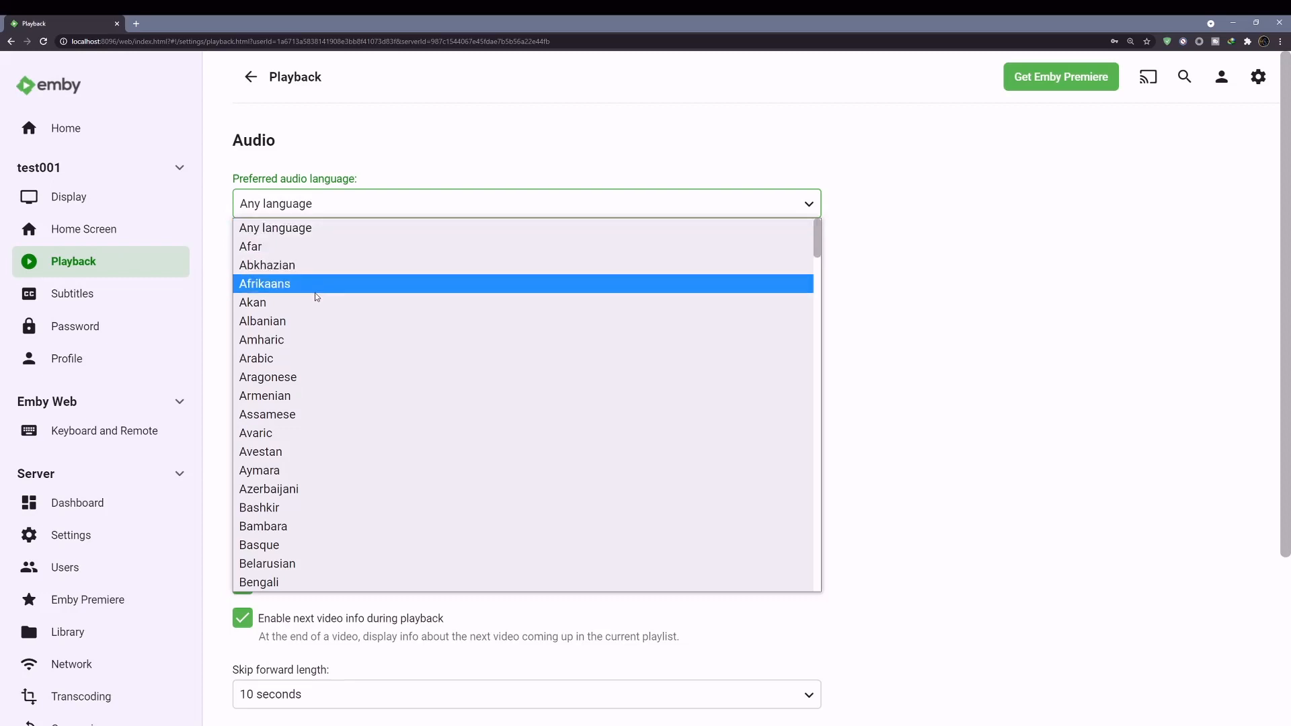
{"action": "scroll", "coordinate": [317, 300], "scroll_direction": "down", "scroll_amount": 6}
{"action": "scroll", "coordinate": [318, 308], "scroll_direction": "down", "scroll_amount": 3}
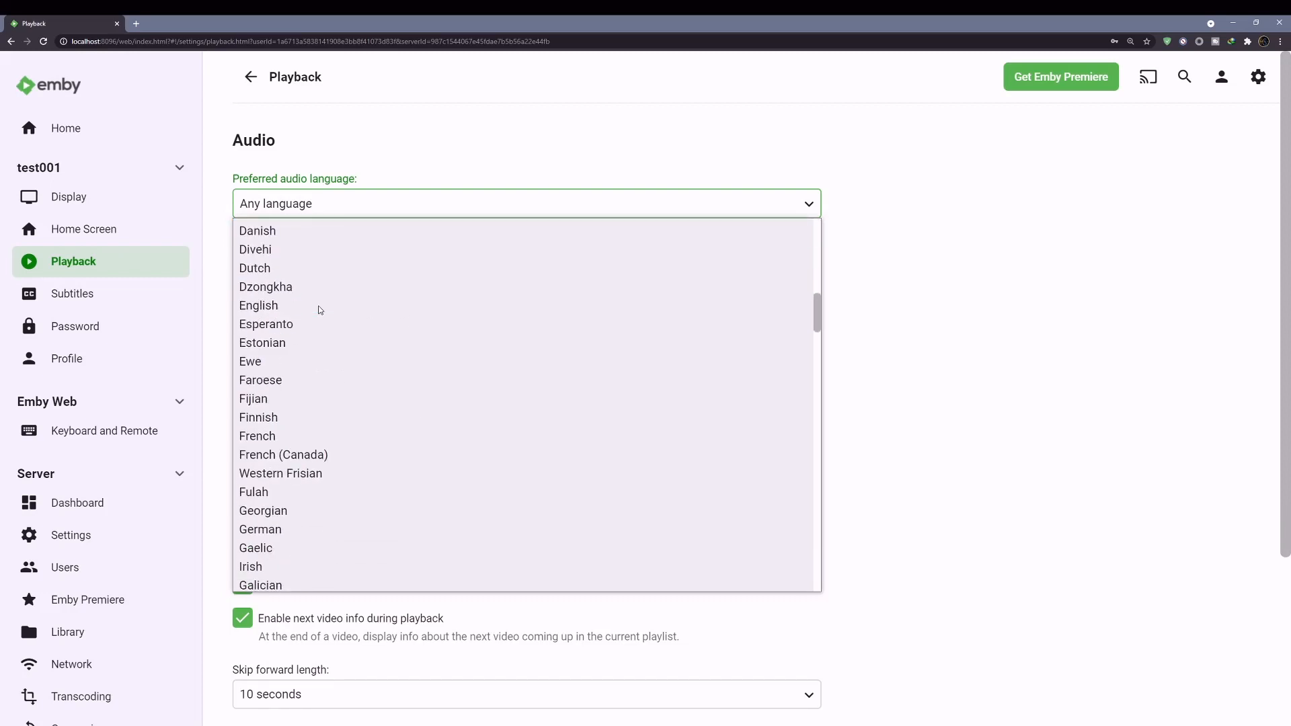
{"action": "scroll", "coordinate": [319, 310], "scroll_direction": "up", "scroll_amount": 9}
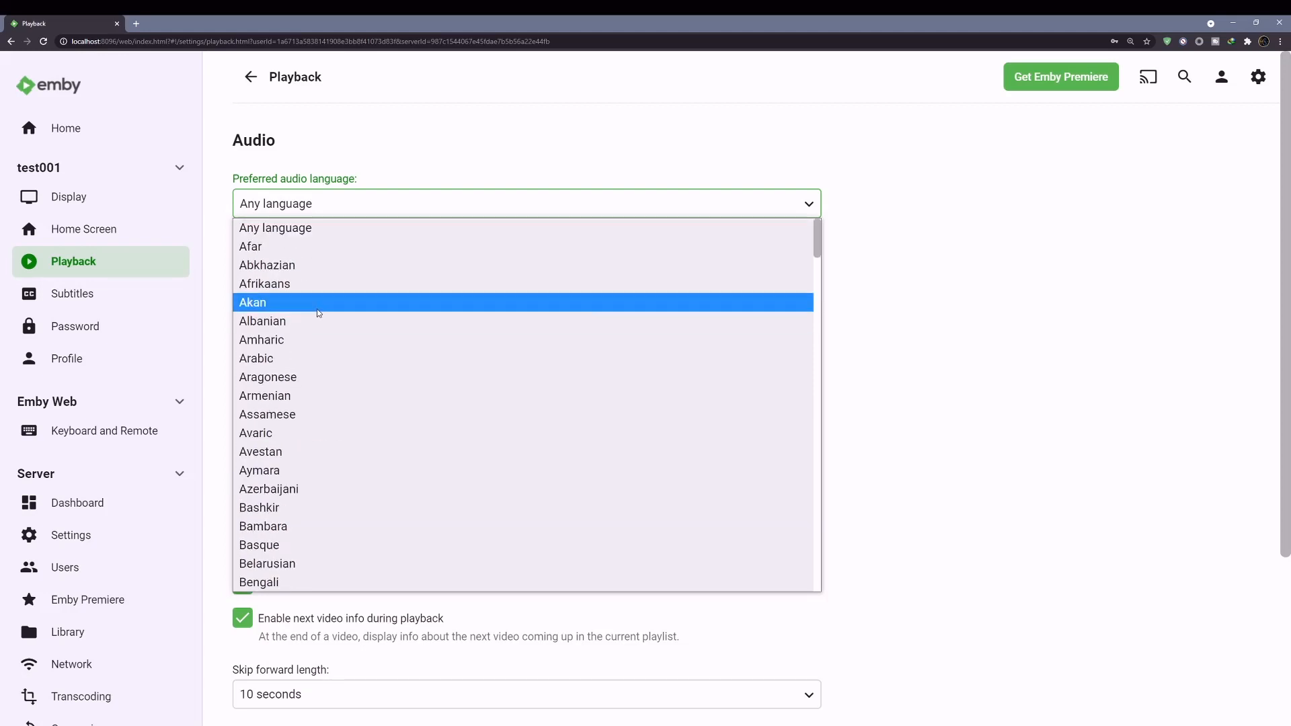
{"action": "left_click", "coordinate": [354, 158]}
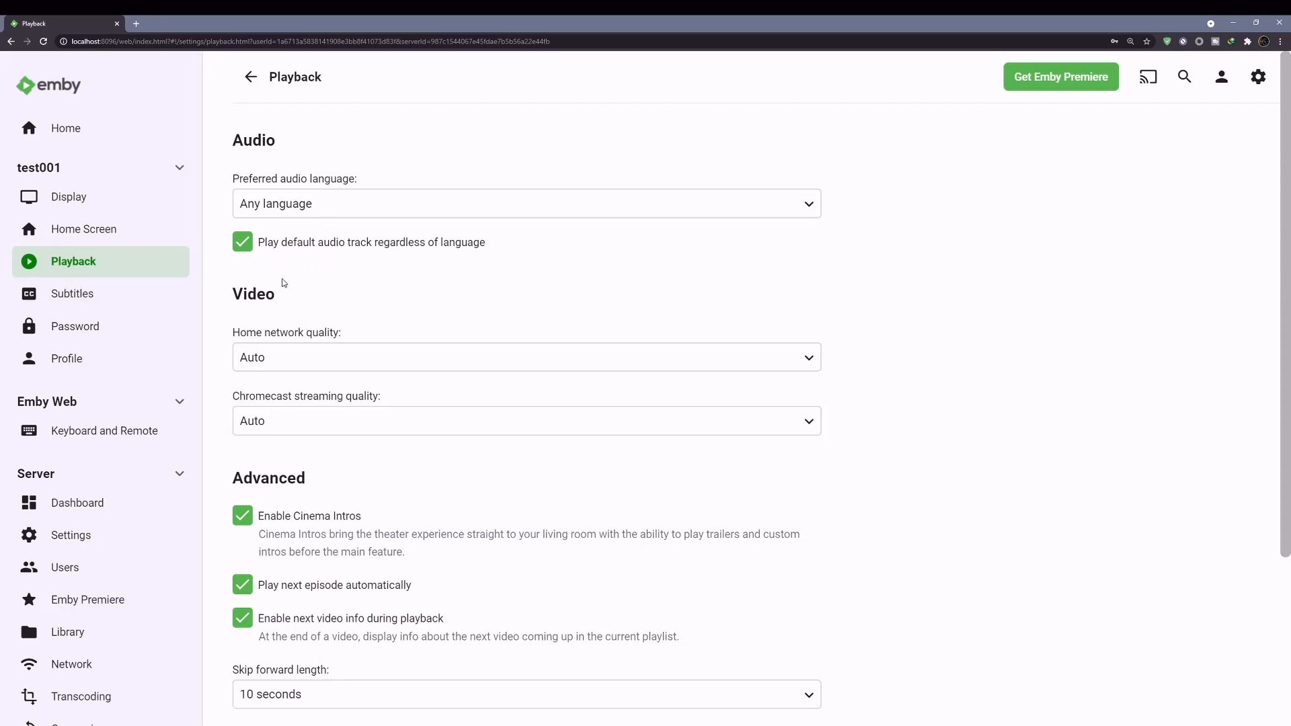
{"action": "left_click", "coordinate": [81, 294]}
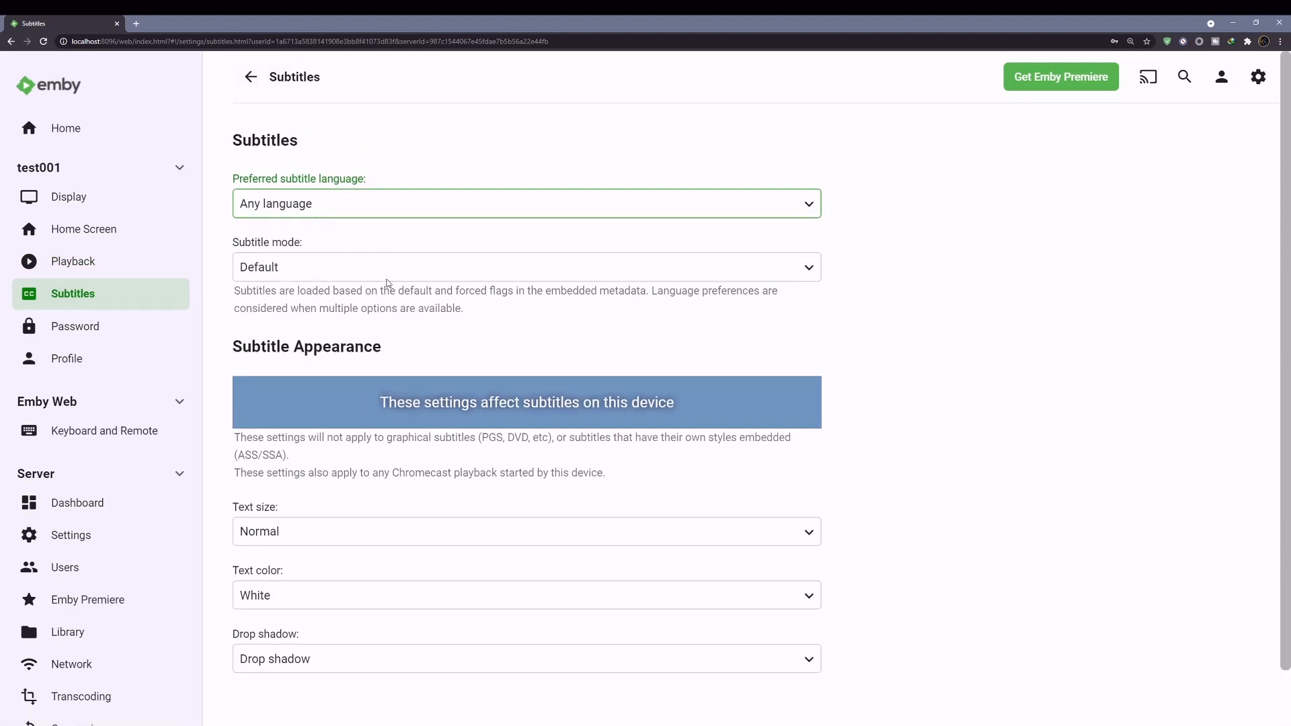
{"action": "scroll", "coordinate": [382, 304], "scroll_direction": "down", "scroll_amount": 1}
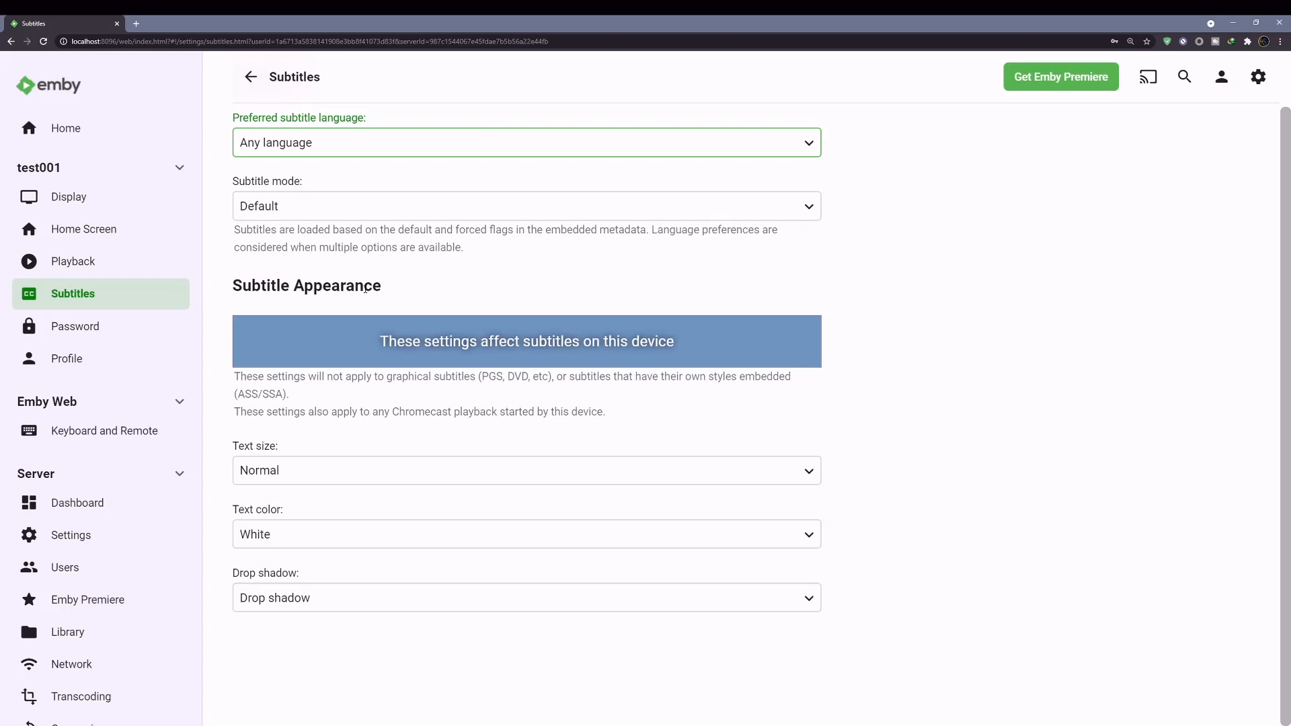
{"action": "scroll", "coordinate": [366, 288], "scroll_direction": "up", "scroll_amount": 1}
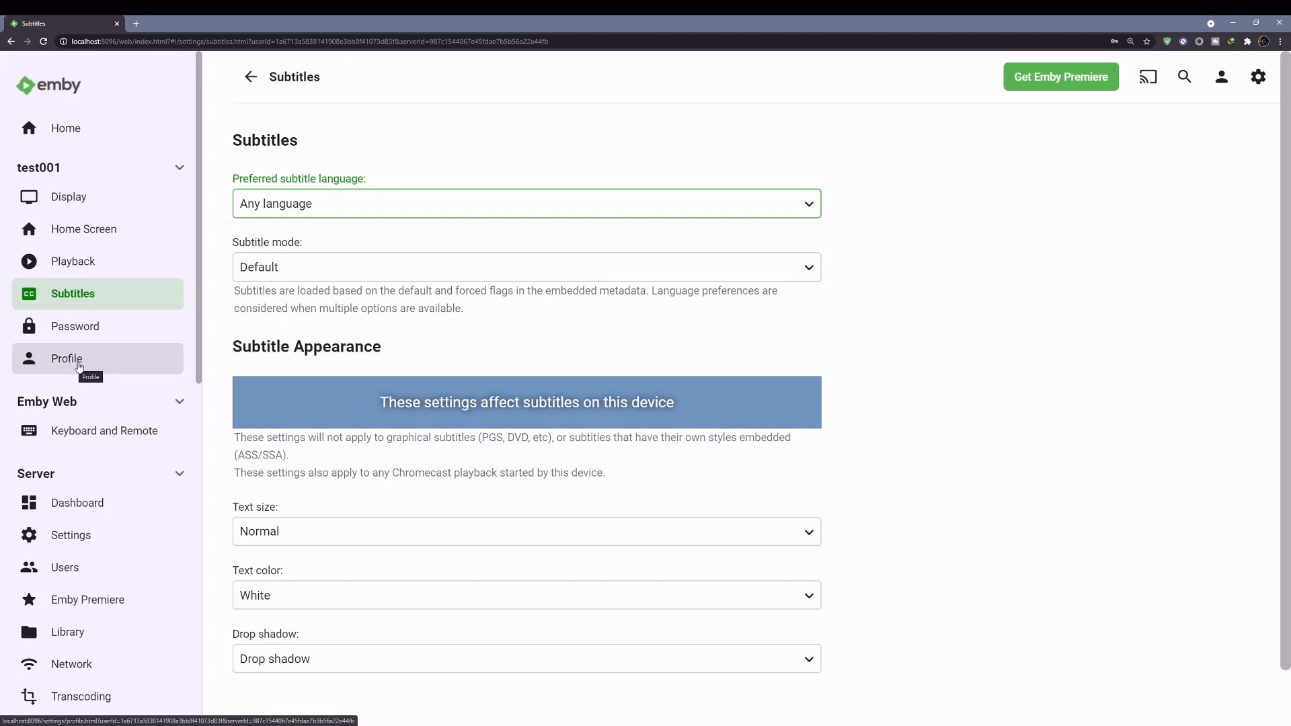
{"action": "scroll", "coordinate": [79, 366], "scroll_direction": "down", "scroll_amount": 3}
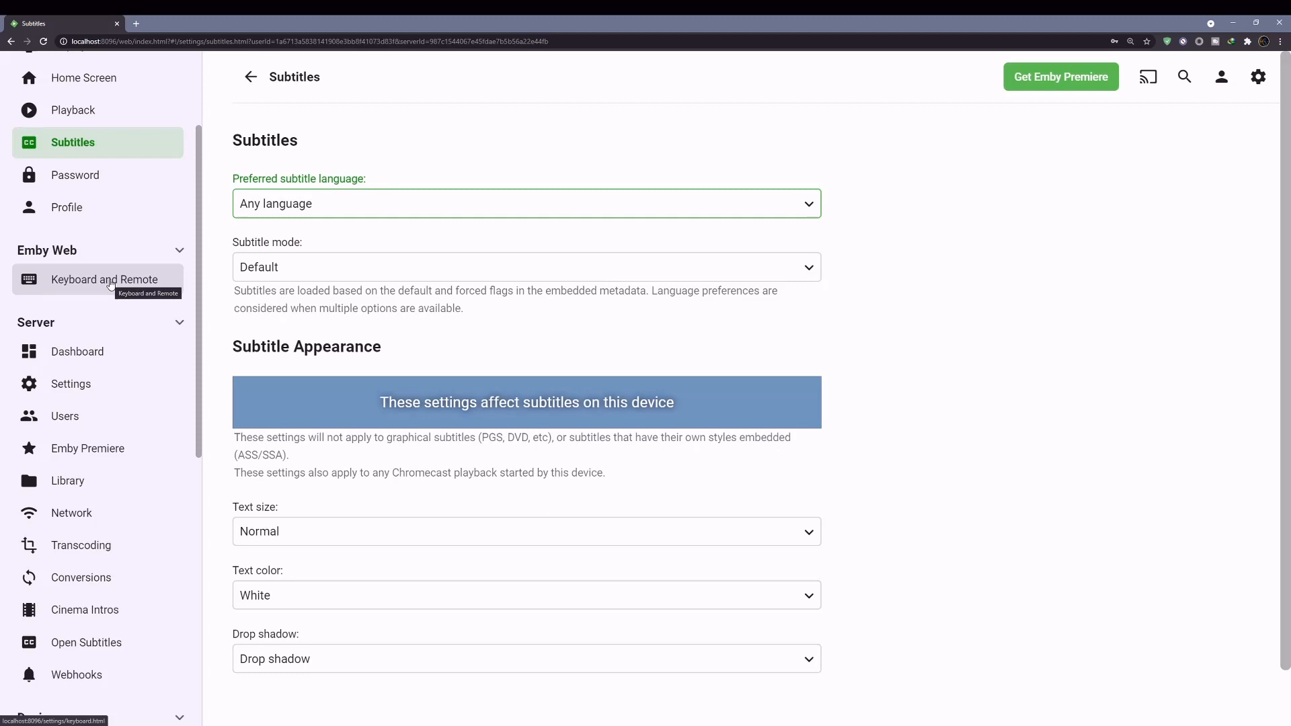
{"action": "scroll", "coordinate": [111, 284], "scroll_direction": "down", "scroll_amount": 2}
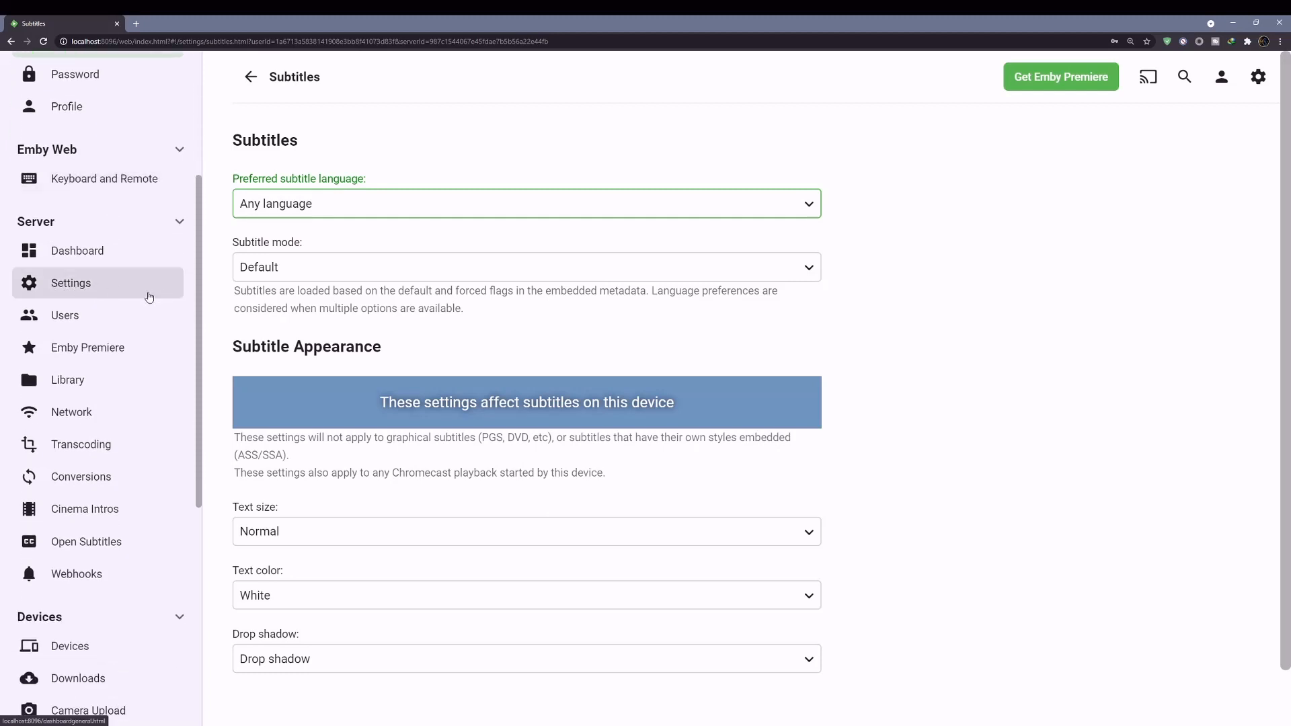
- Scroll through the server Settings page: startup, cache path, automatic updates and custom CSS
{"action": "left_click", "coordinate": [87, 297]}
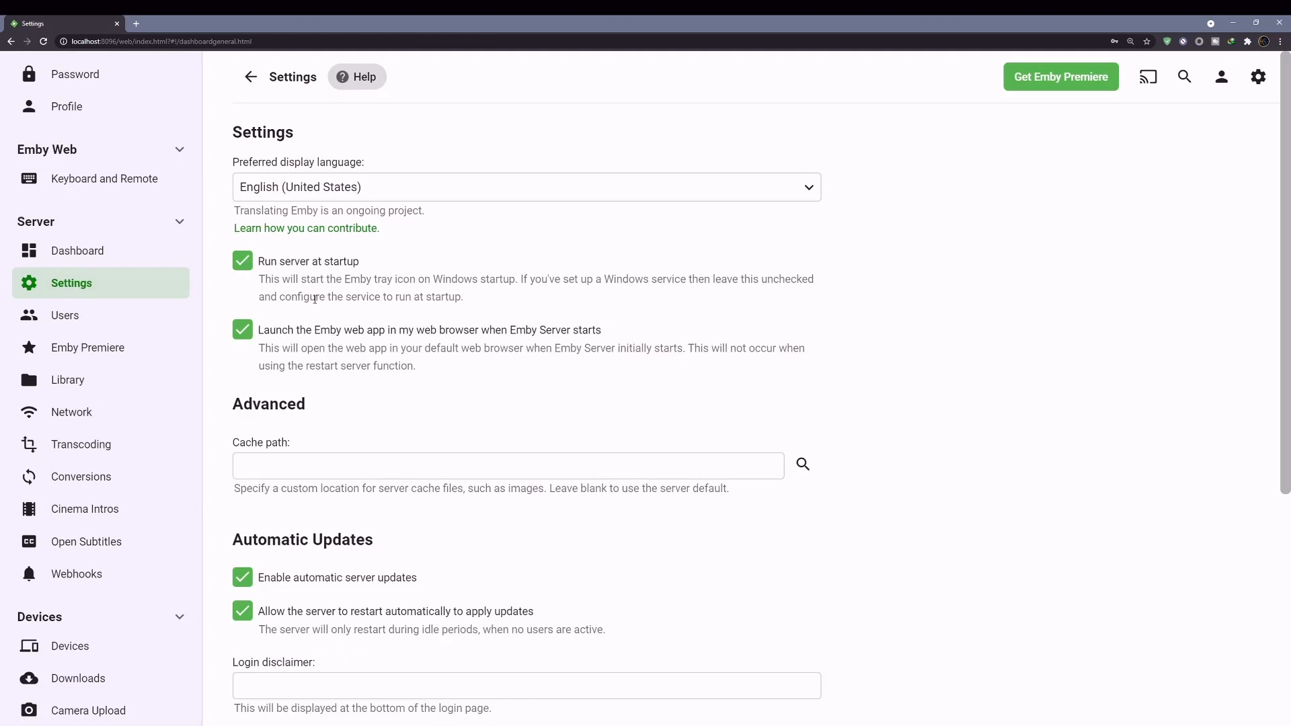
{"action": "scroll", "coordinate": [314, 298], "scroll_direction": "down", "scroll_amount": 3}
{"action": "scroll", "coordinate": [312, 304], "scroll_direction": "down", "scroll_amount": 2}
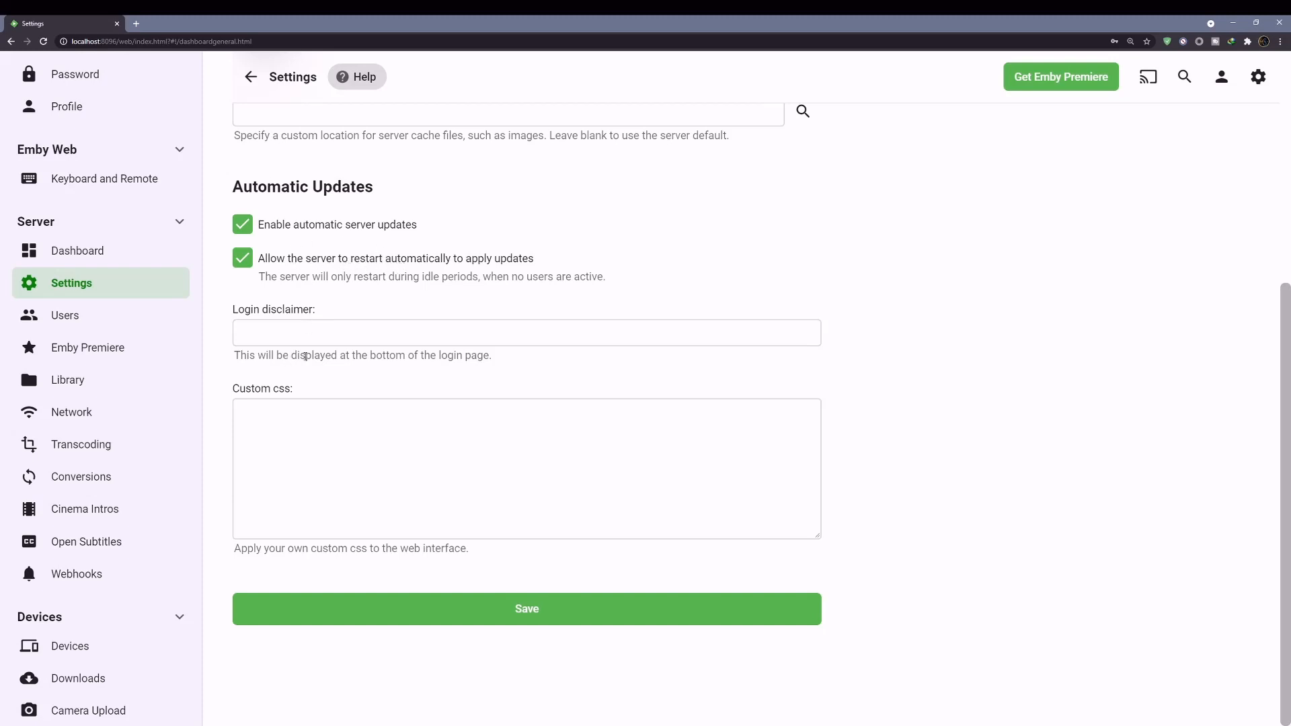
{"action": "scroll", "coordinate": [305, 356], "scroll_direction": "up", "scroll_amount": 3}
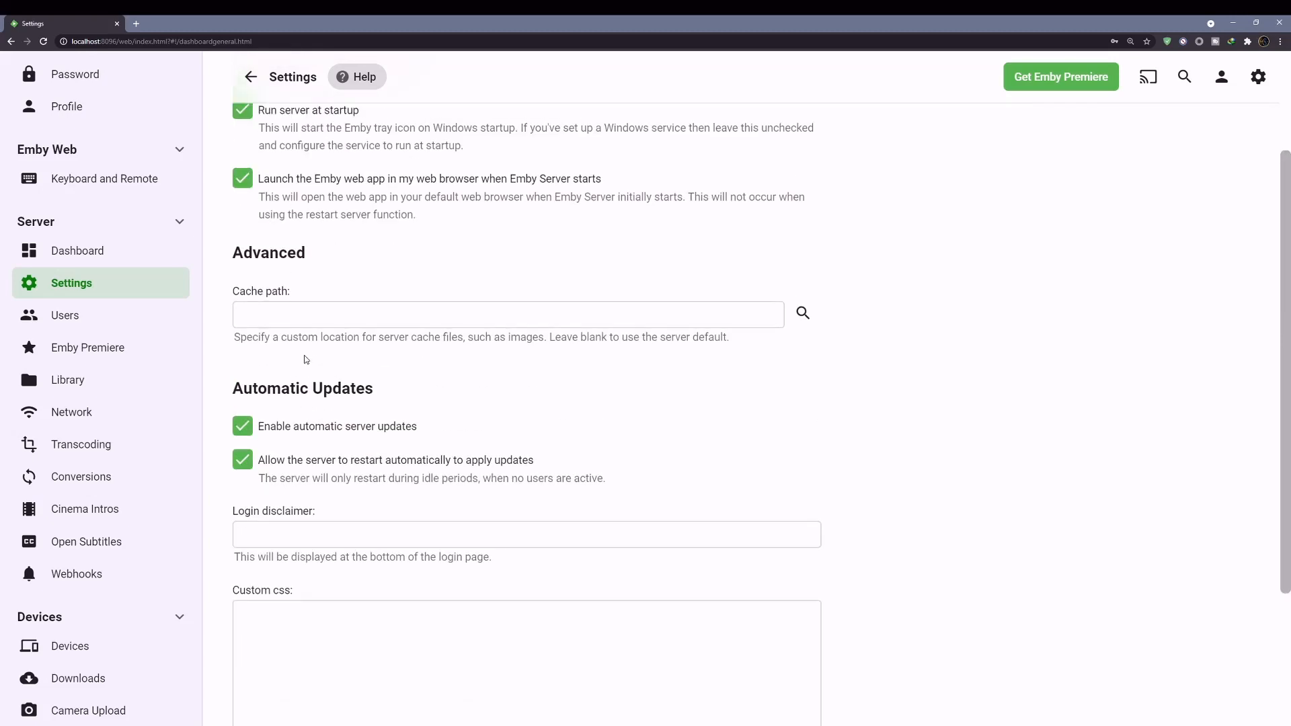
{"action": "scroll", "coordinate": [305, 360], "scroll_direction": "up", "scroll_amount": 2}
- Check the Users list showing only test001 and its view settings, then go to Emby Premiere
{"action": "left_click", "coordinate": [78, 316]}
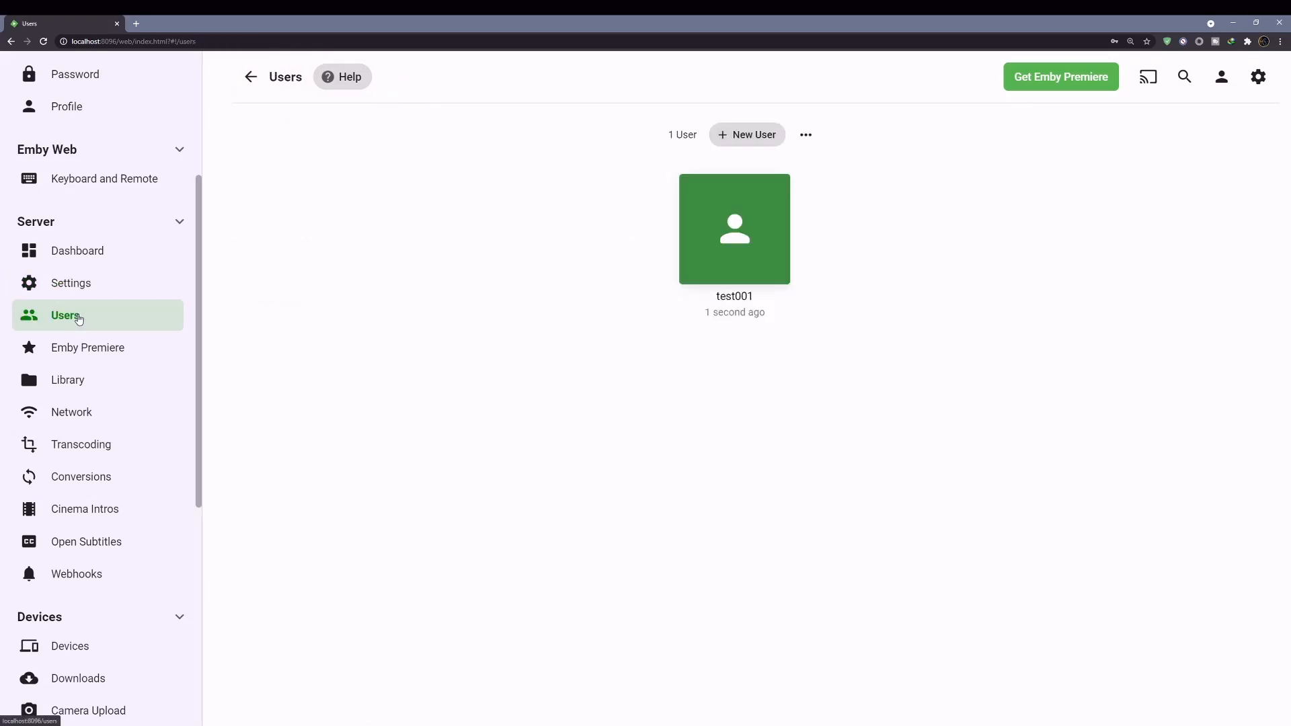
{"action": "mouse_move", "coordinate": [688, 218]}
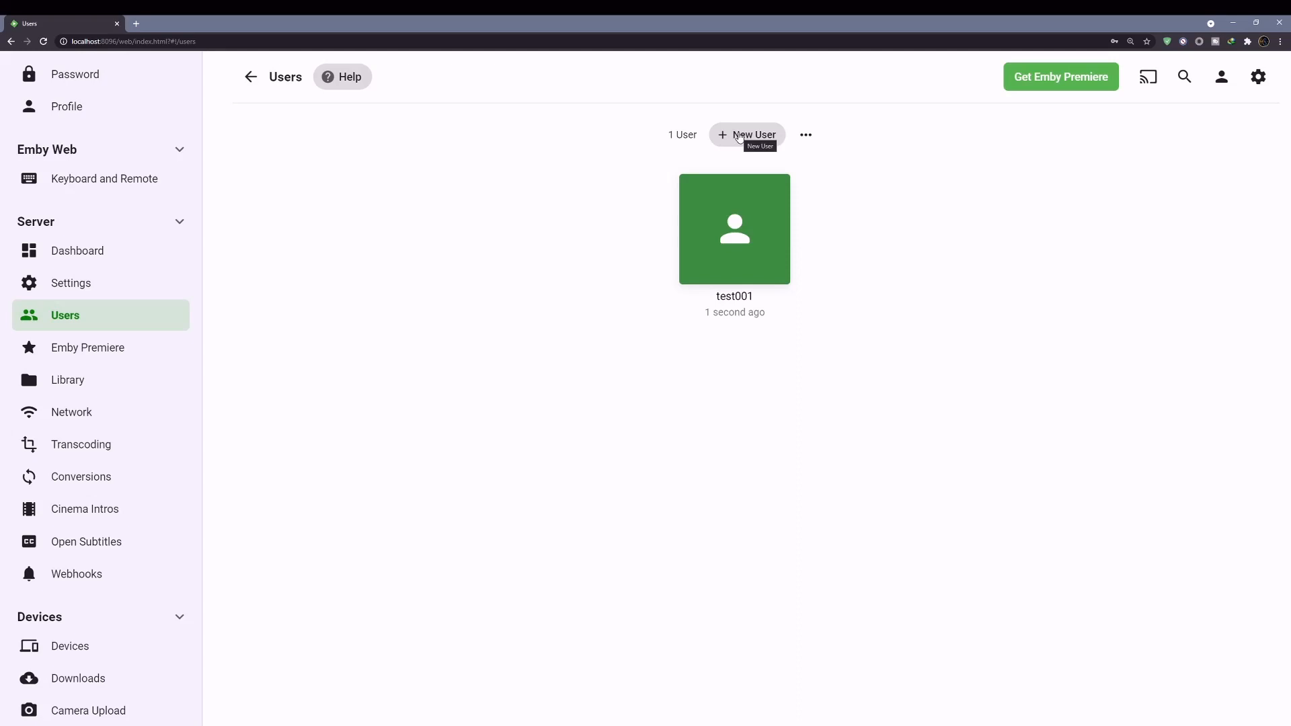
{"action": "left_click", "coordinate": [806, 135]}
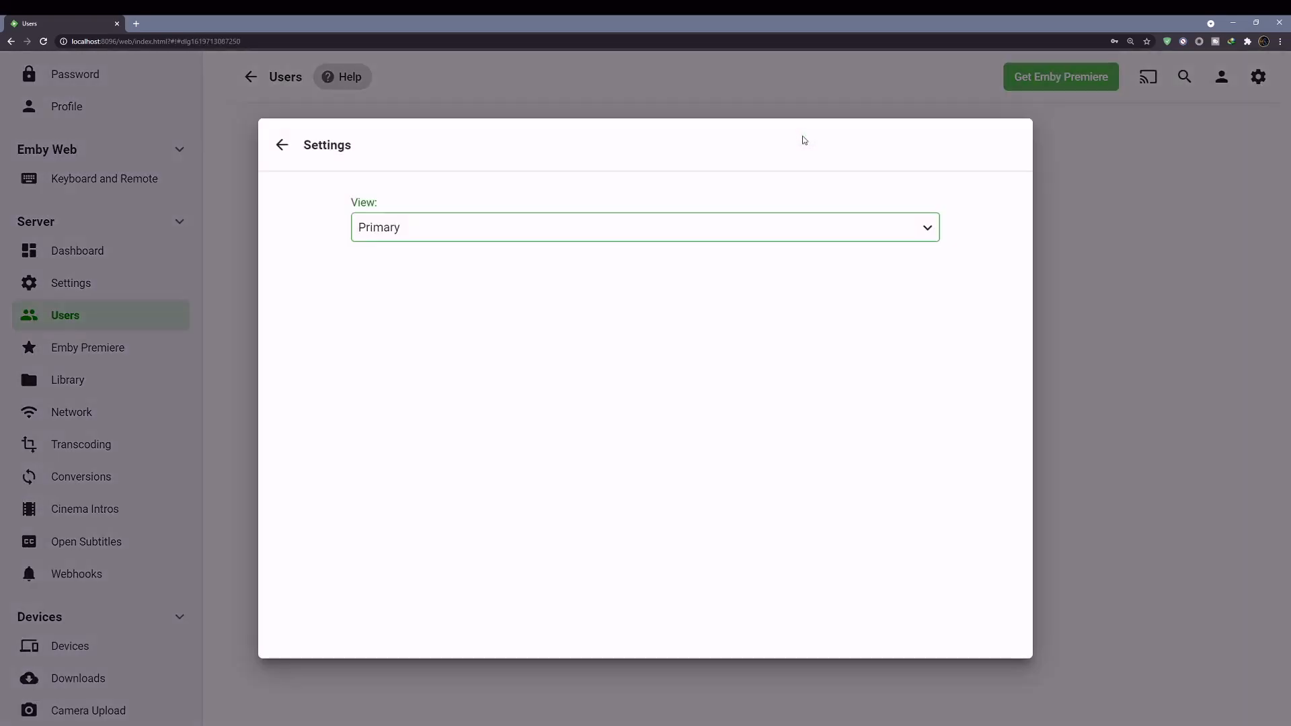
{"action": "left_click", "coordinate": [642, 95]}
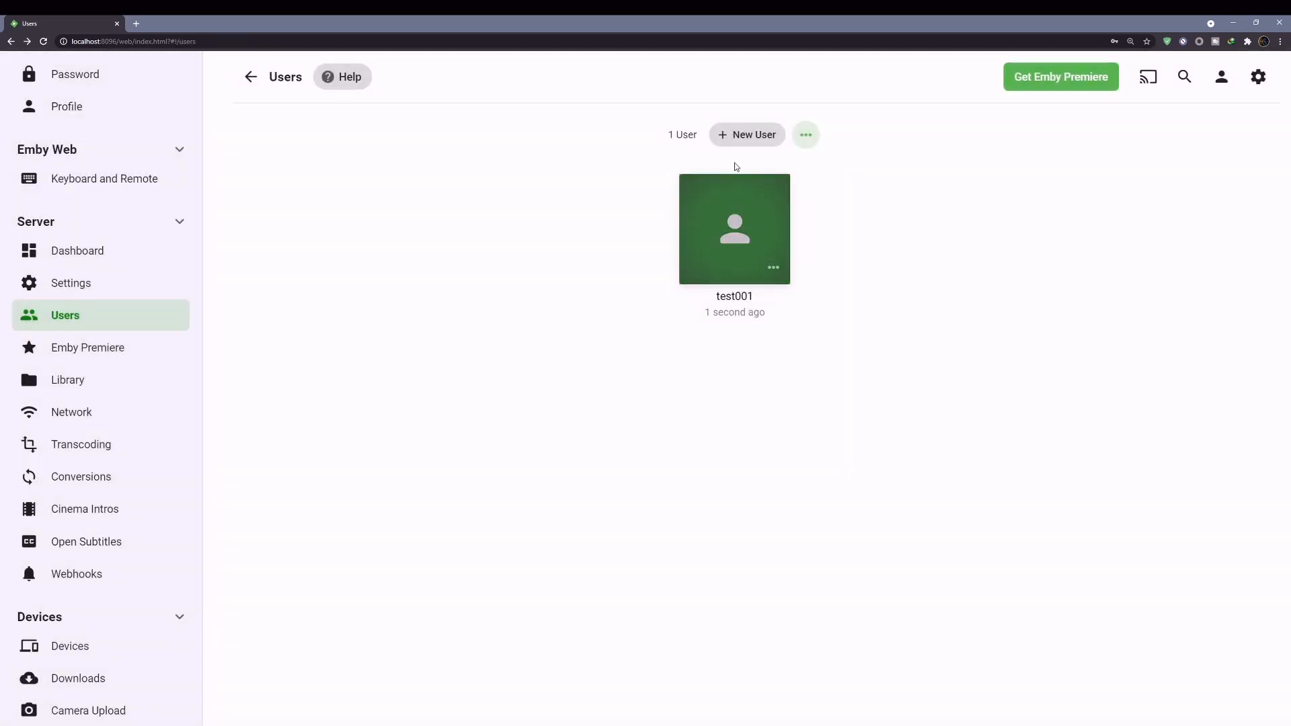
{"action": "left_click", "coordinate": [71, 348]}
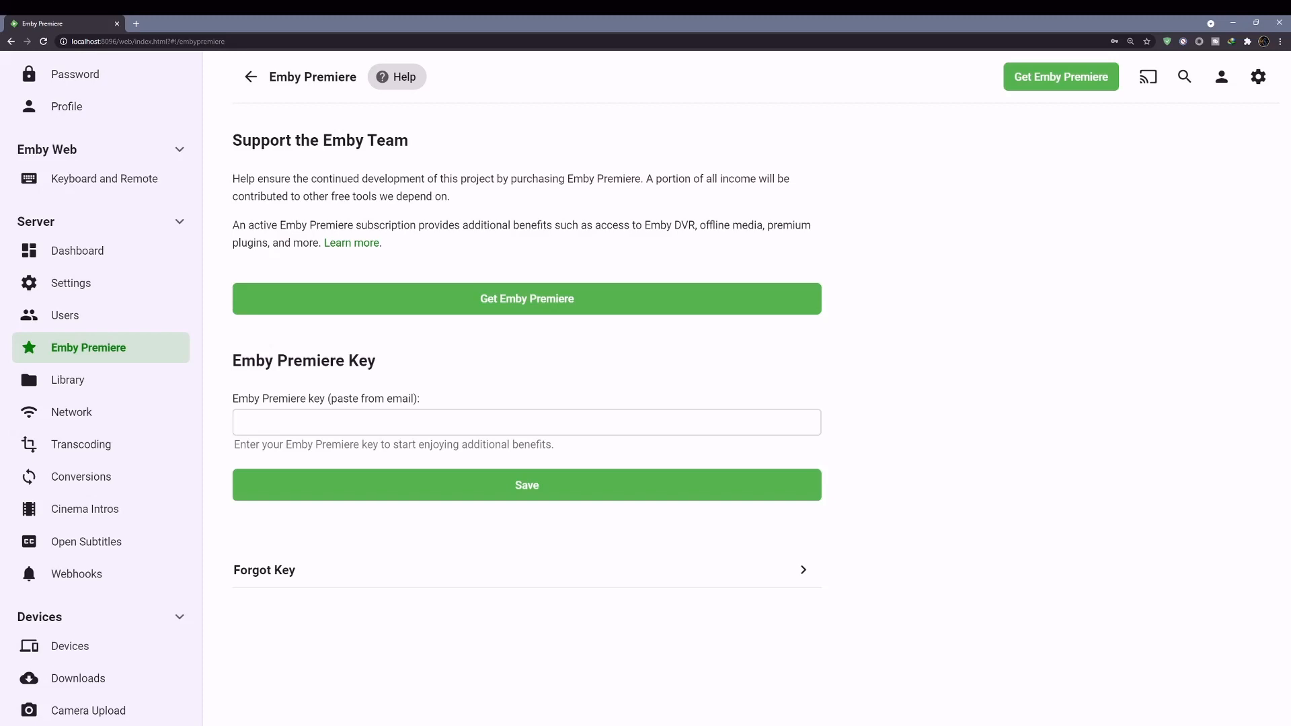
- Open the Library page listing the Mixed content library at F:\Emby Test
{"action": "left_click", "coordinate": [109, 380]}
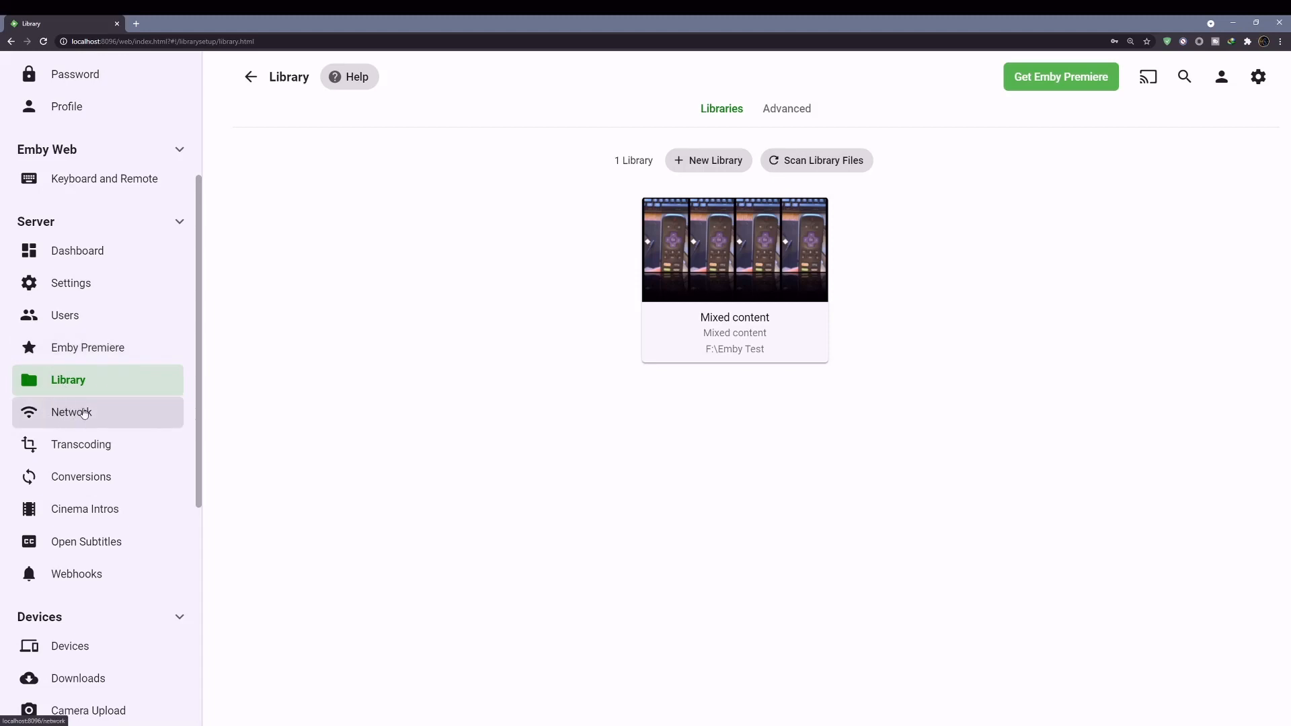
- Open Transcoding settings and scroll down to the subtitle extraction option
{"action": "left_click", "coordinate": [68, 455]}
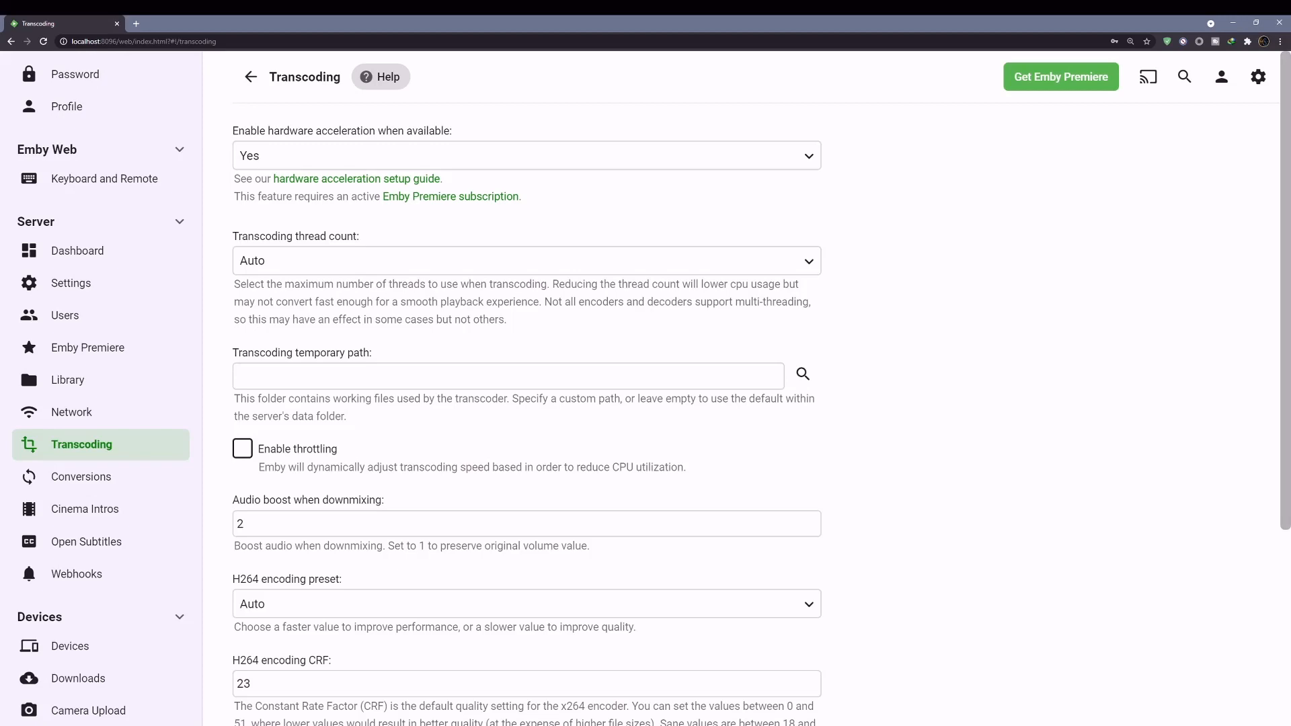
{"action": "scroll", "coordinate": [369, 284], "scroll_direction": "down", "scroll_amount": 4}
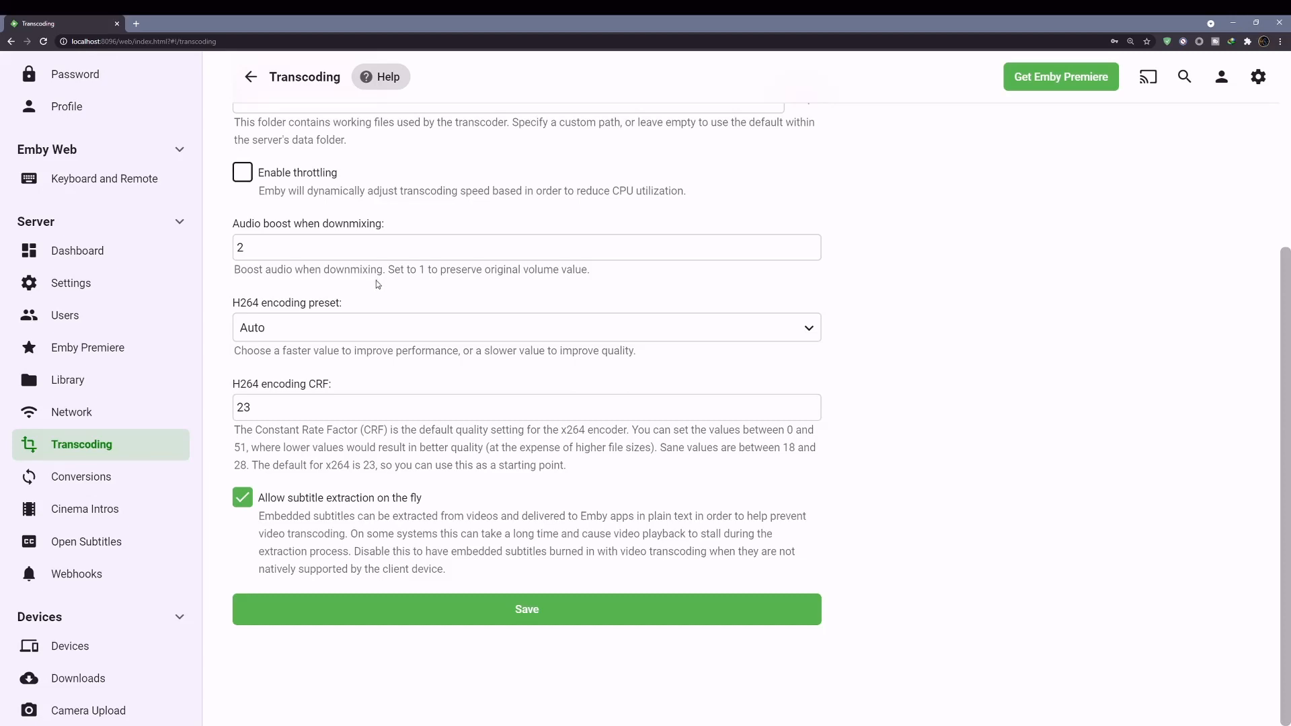
{"action": "scroll", "coordinate": [376, 283], "scroll_direction": "up", "scroll_amount": 4}
{"action": "scroll", "coordinate": [376, 295], "scroll_direction": "down", "scroll_amount": 4}
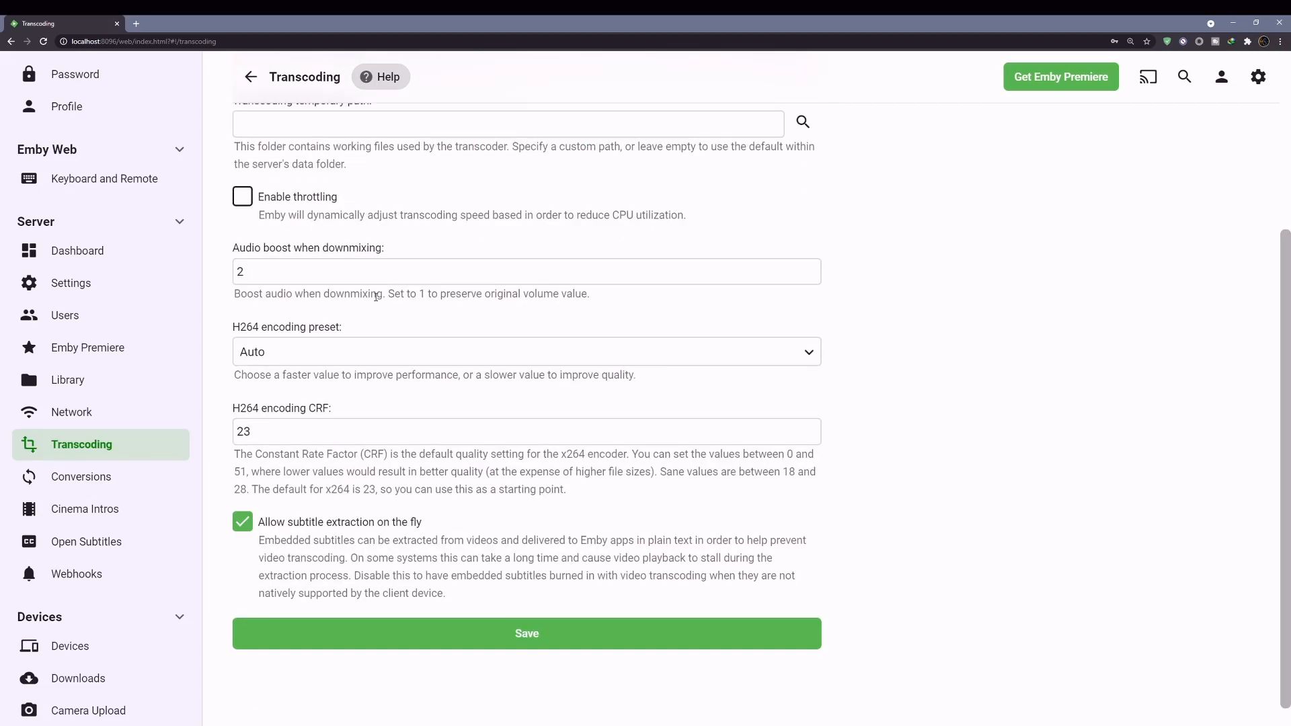
{"action": "scroll", "coordinate": [191, 401], "scroll_direction": "down", "scroll_amount": 3}
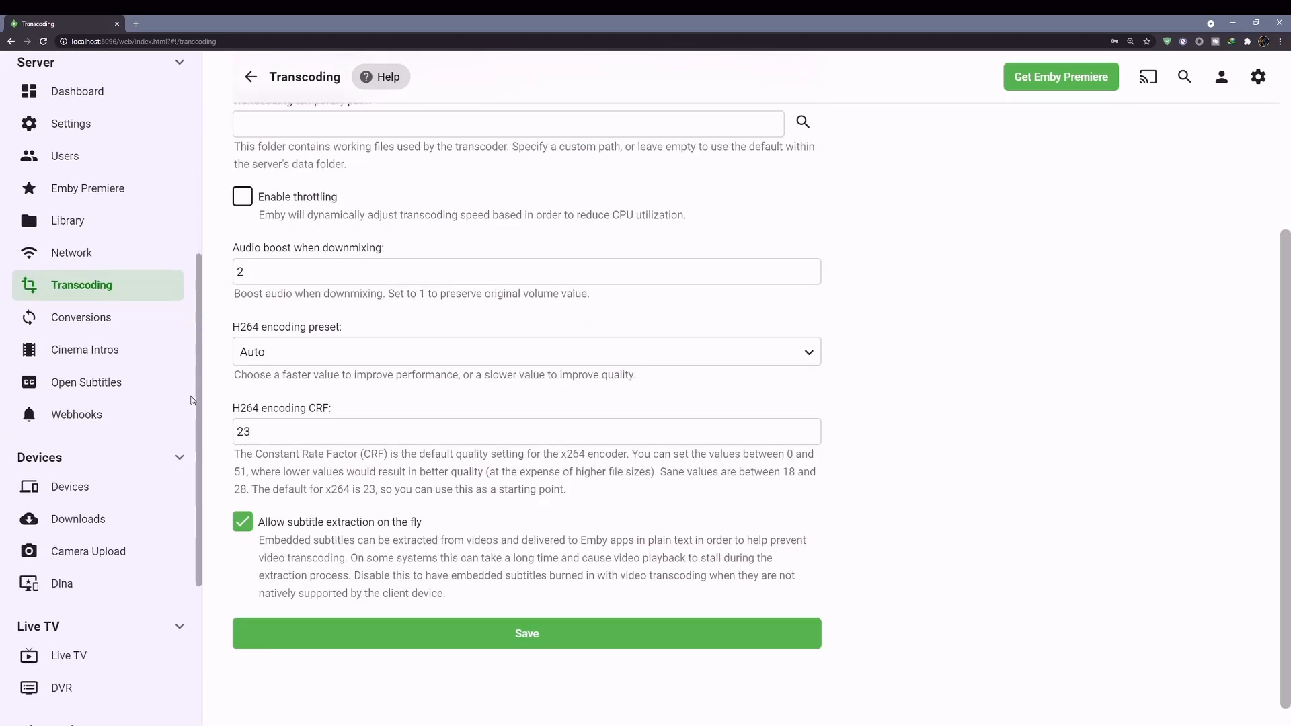
{"action": "scroll", "coordinate": [191, 401], "scroll_direction": "down", "scroll_amount": 2}
- Look over the Conversions page and scroll through the Cinema Intros settings
{"action": "left_click", "coordinate": [65, 223]}
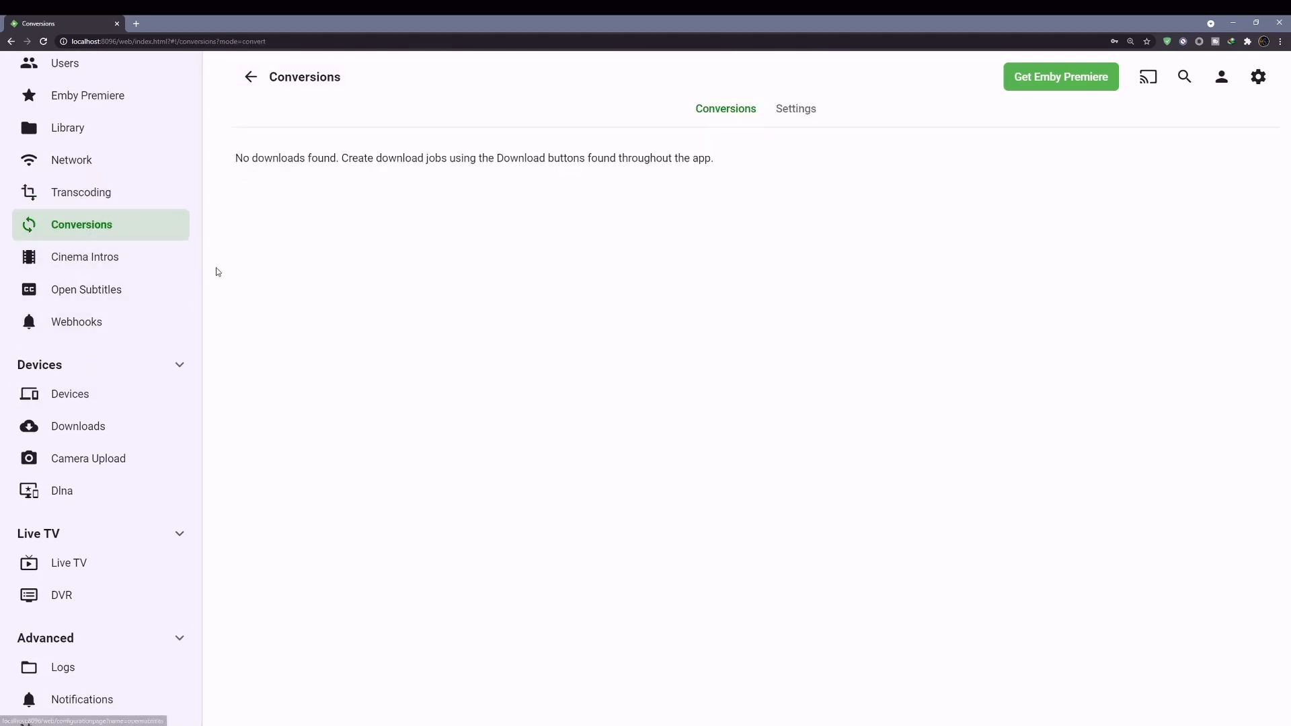
{"action": "left_click", "coordinate": [86, 263]}
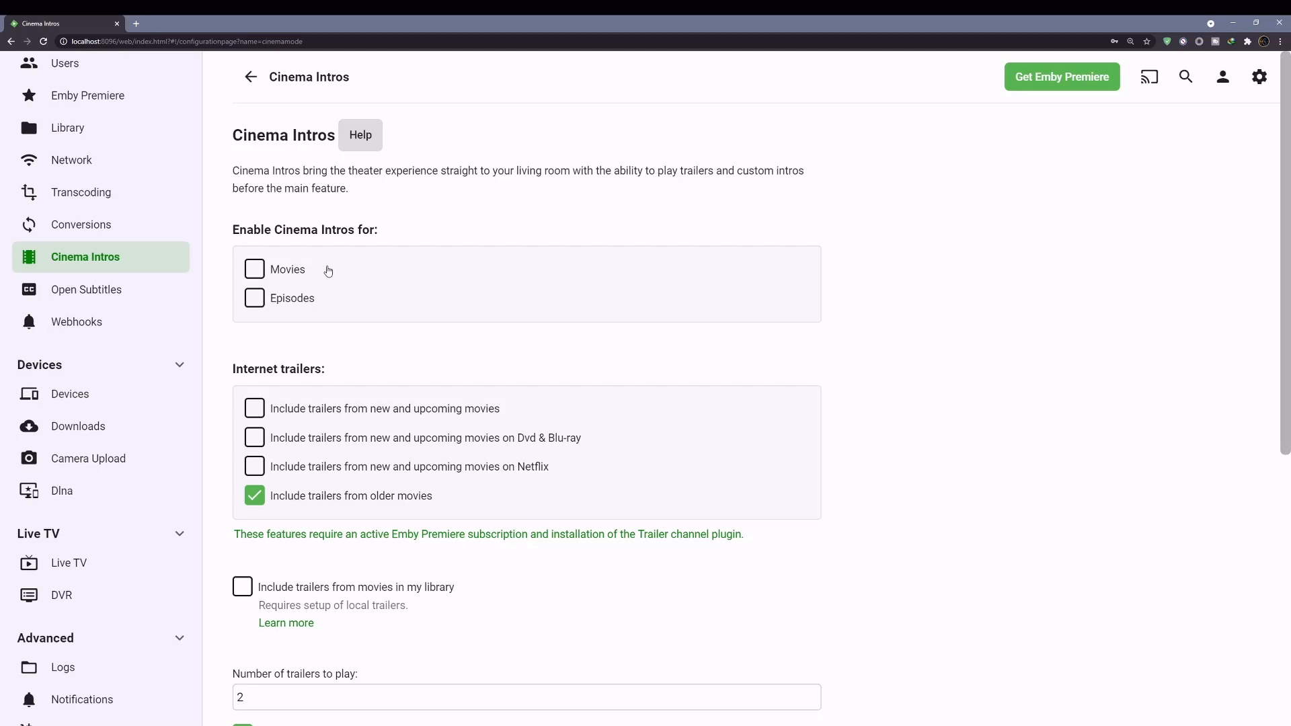
{"action": "scroll", "coordinate": [329, 270], "scroll_direction": "down", "scroll_amount": 2}
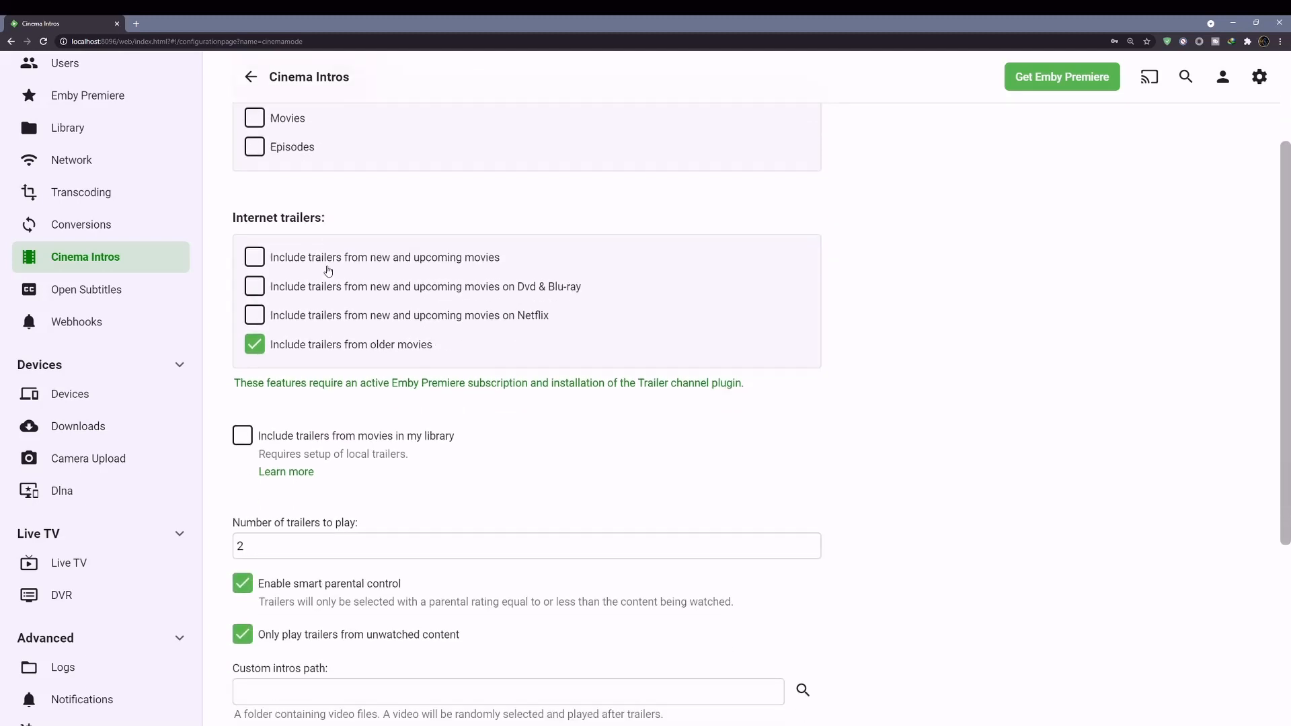
{"action": "scroll", "coordinate": [328, 270], "scroll_direction": "up", "scroll_amount": 1}
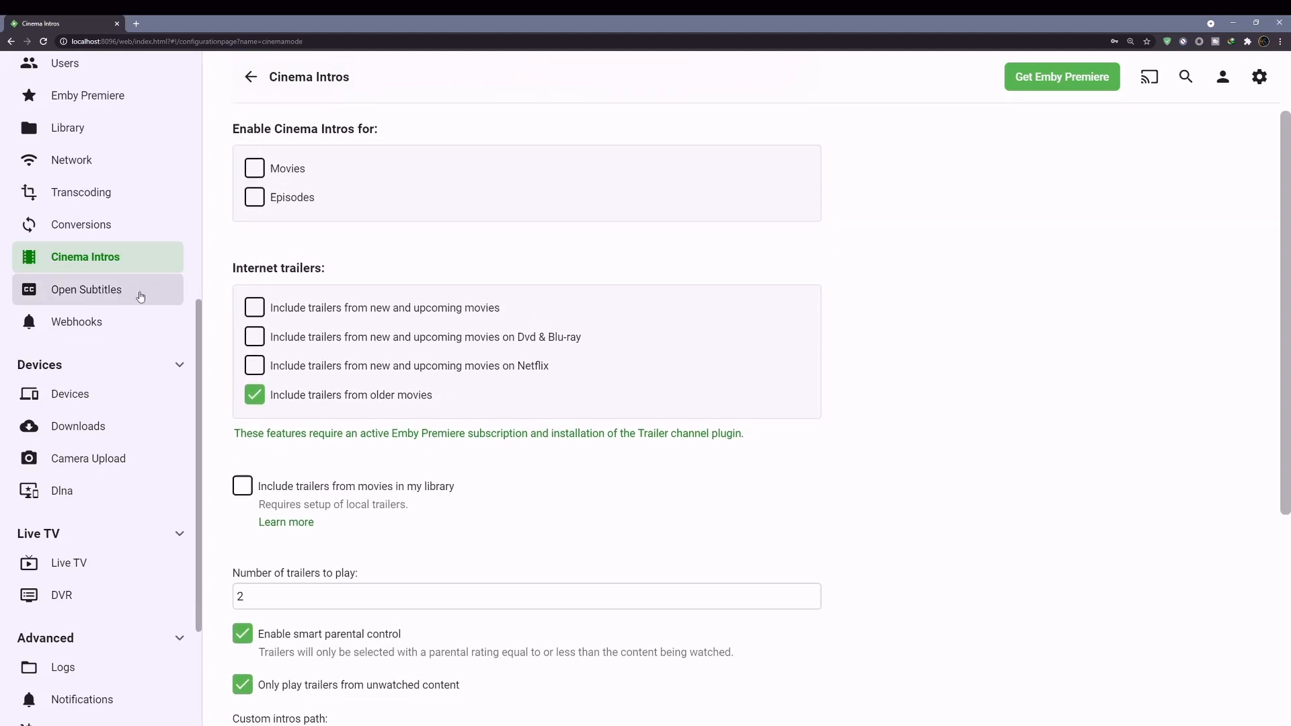
- Check Open Subtitles, Webhooks and the empty Downloads page, ending on DLNA settings
{"action": "left_click", "coordinate": [97, 296]}
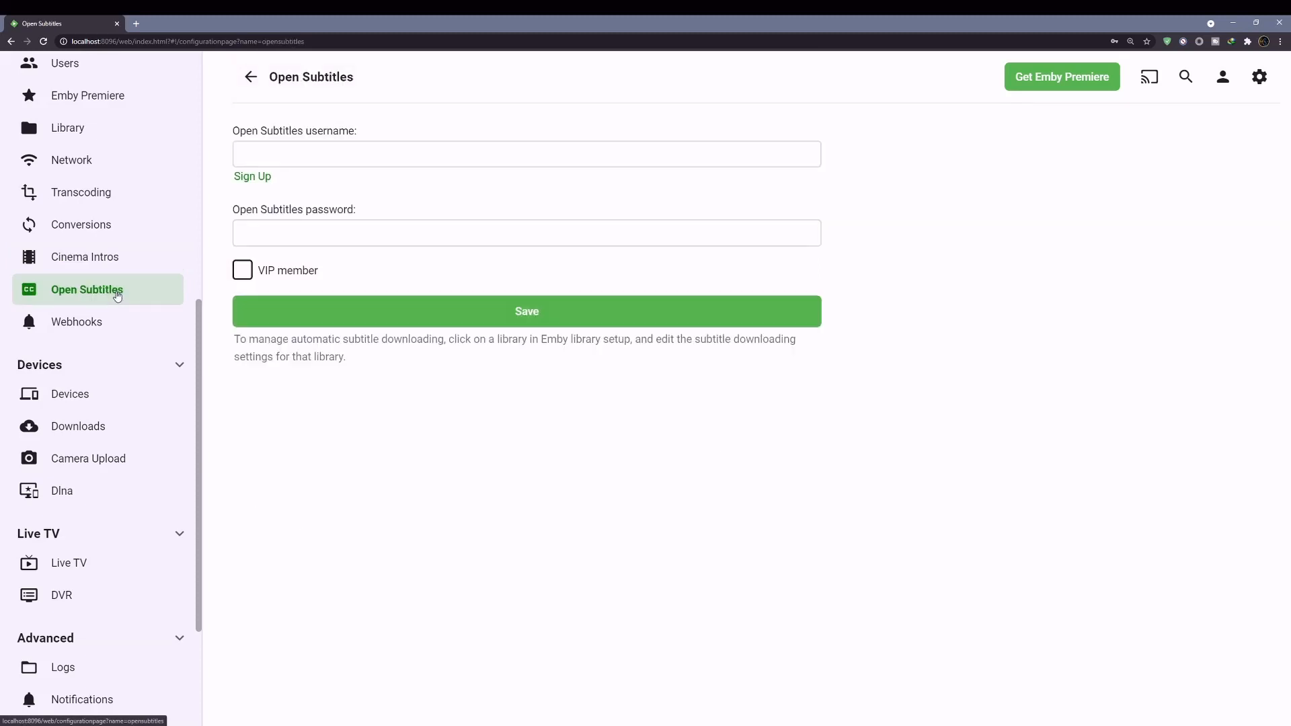
{"action": "scroll", "coordinate": [138, 336], "scroll_direction": "down", "scroll_amount": 3}
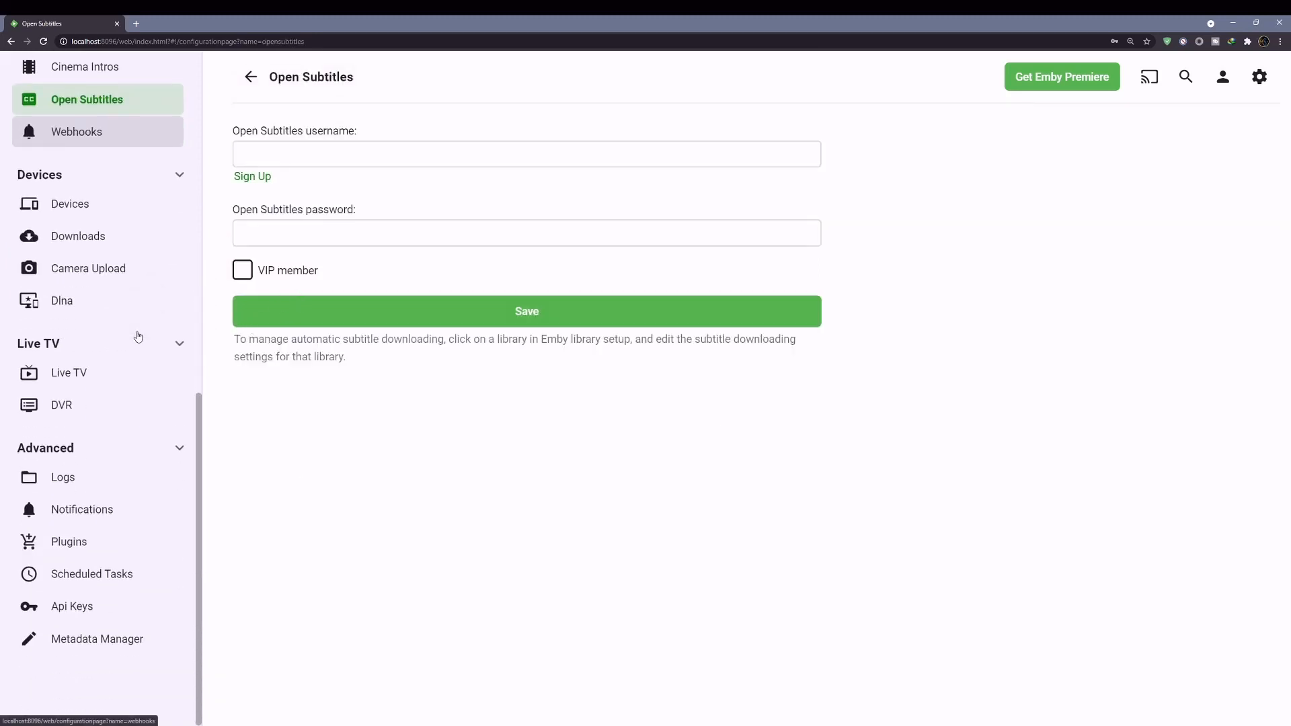
{"action": "scroll", "coordinate": [138, 335], "scroll_direction": "up", "scroll_amount": 3}
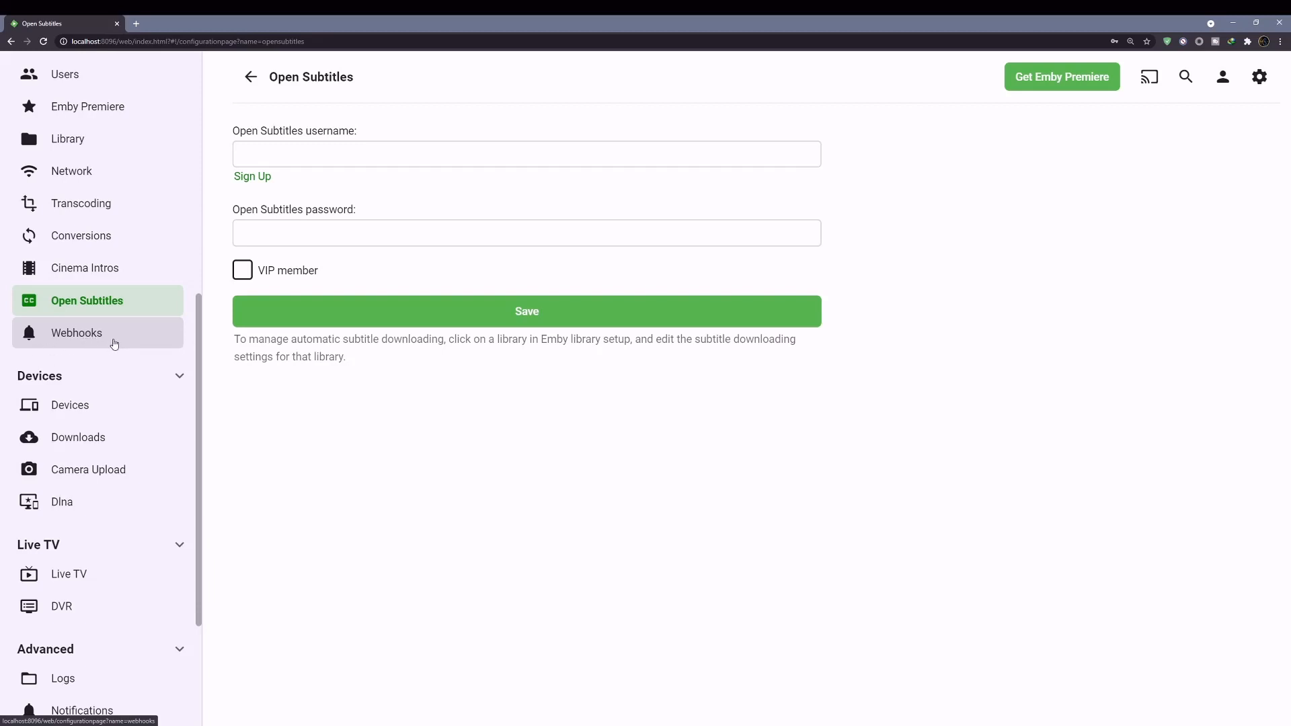
{"action": "left_click", "coordinate": [79, 334]}
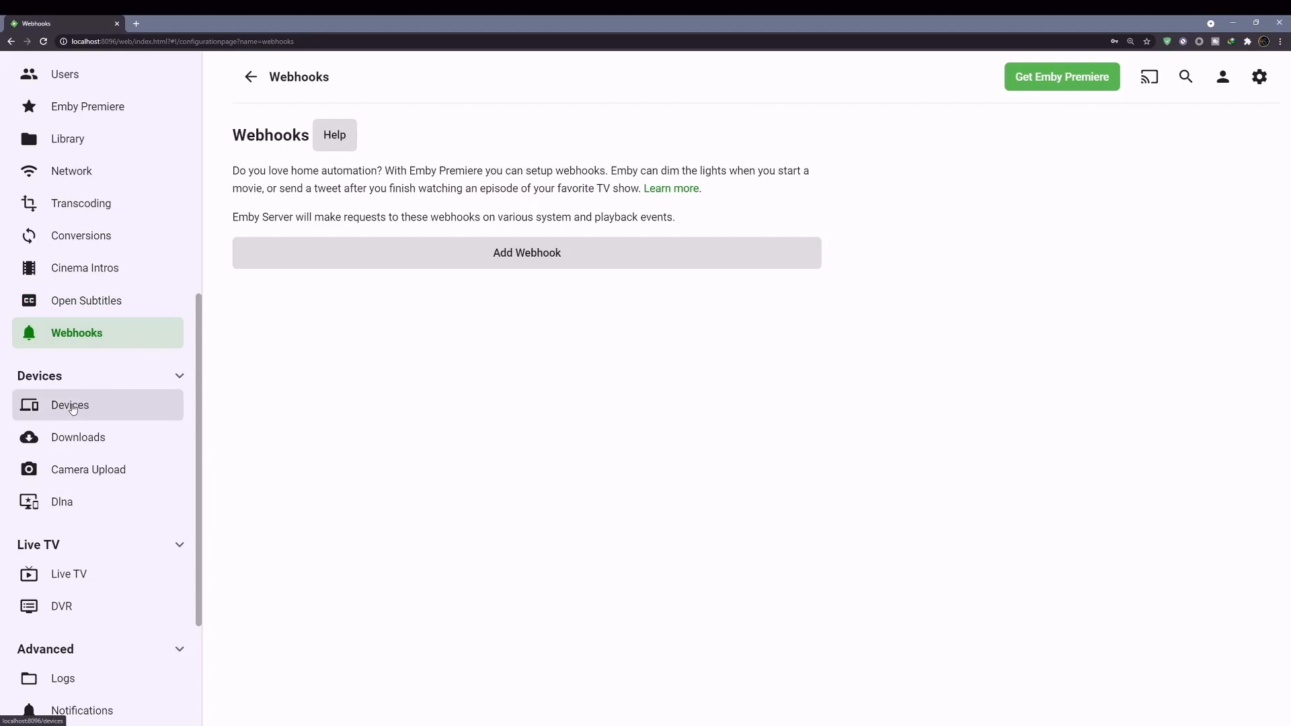
{"action": "left_click", "coordinate": [76, 432]}
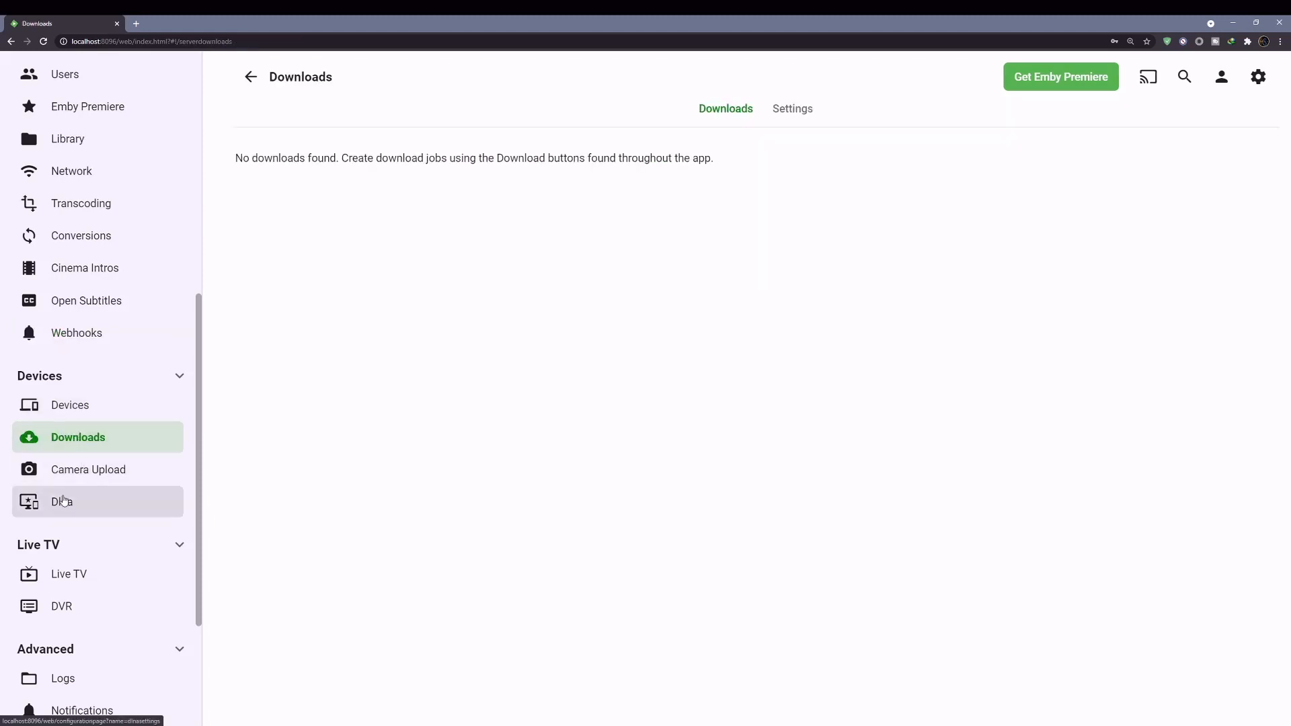
{"action": "left_click", "coordinate": [80, 501]}
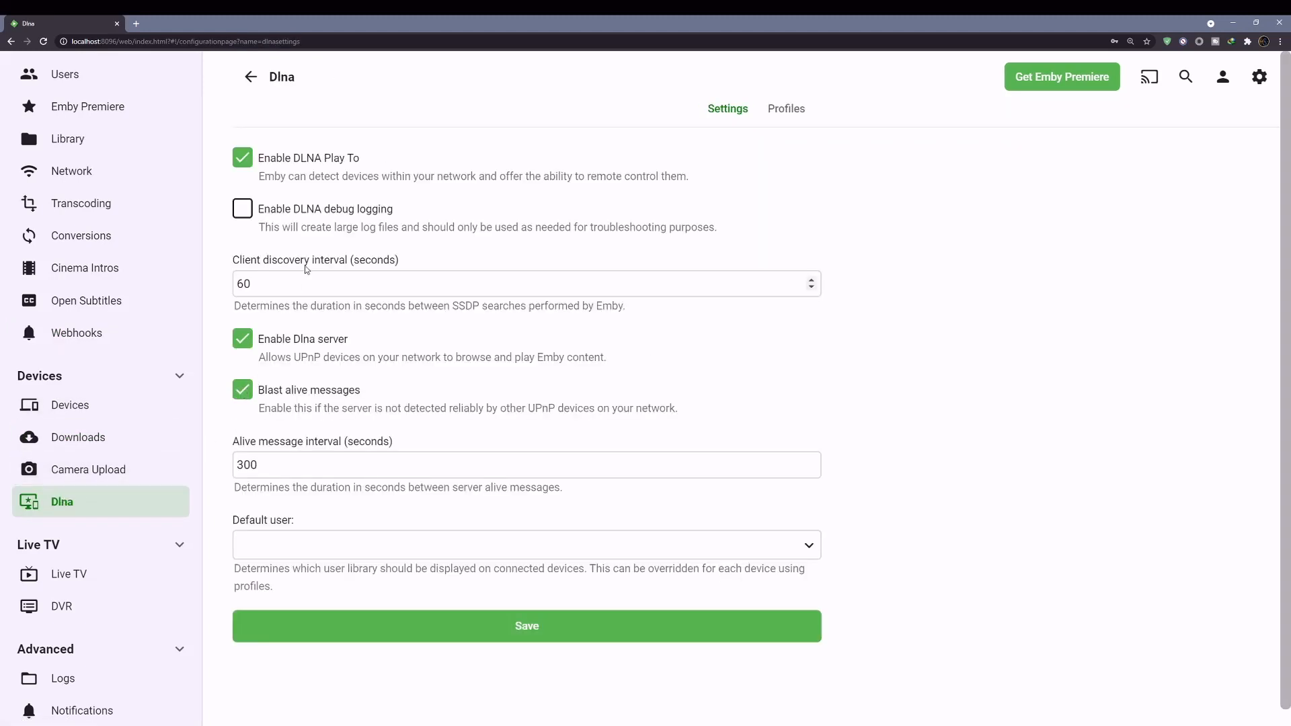
- Turn off DLNA Play To, the DLNA server and alive-message blasts, save, then open Live TV
{"action": "left_click", "coordinate": [243, 159]}
{"action": "left_click", "coordinate": [253, 338]}
{"action": "left_click", "coordinate": [247, 389]}
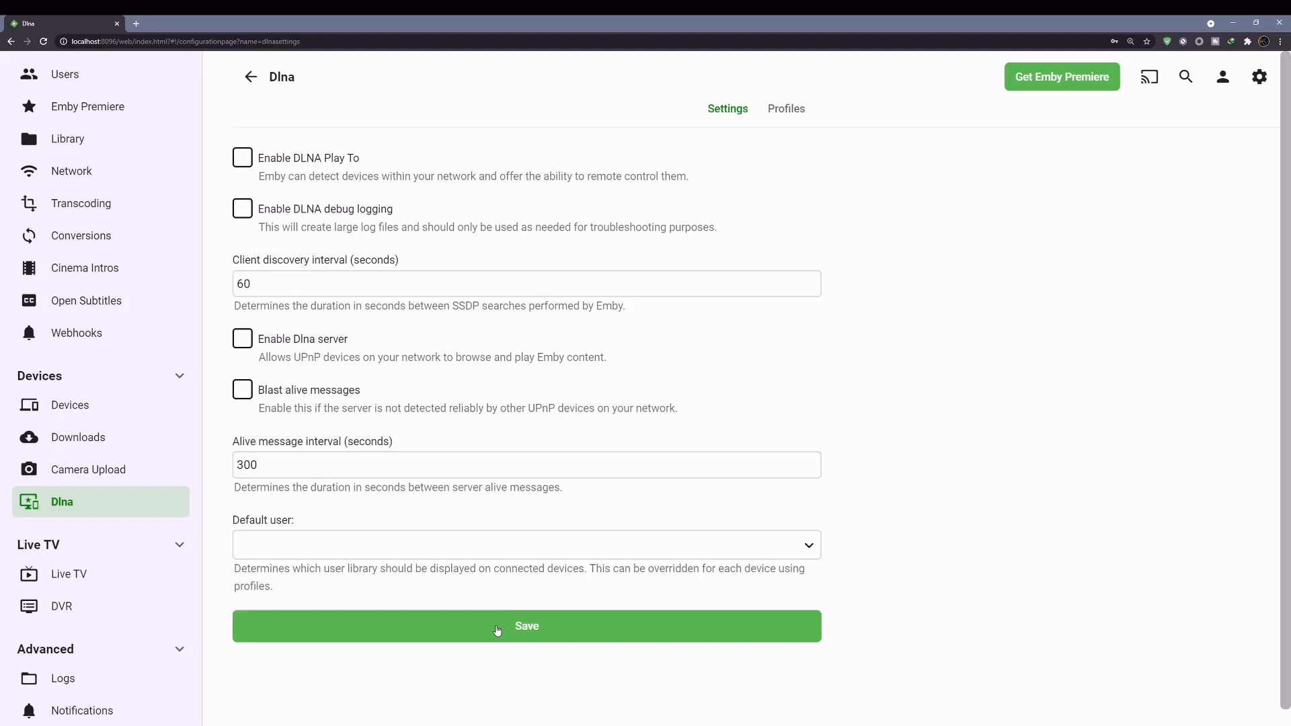
{"action": "left_click", "coordinate": [497, 631]}
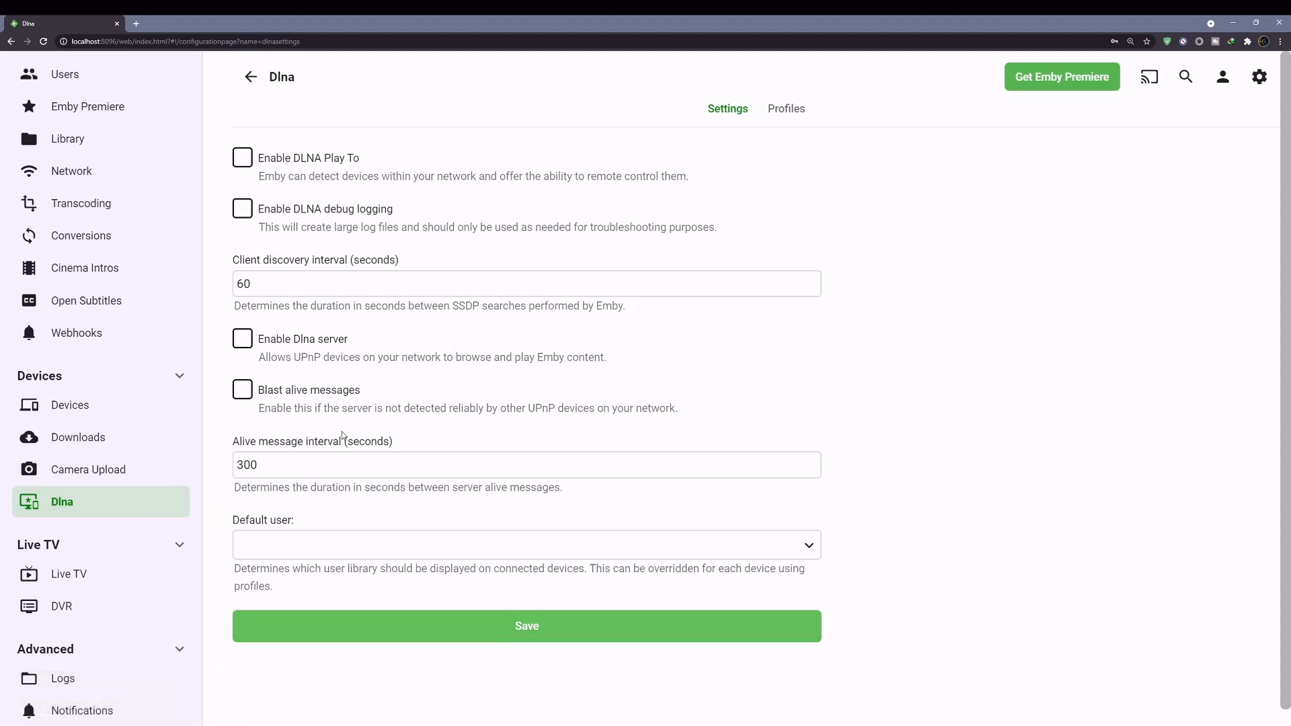
{"action": "scroll", "coordinate": [183, 482], "scroll_direction": "down", "scroll_amount": 1}
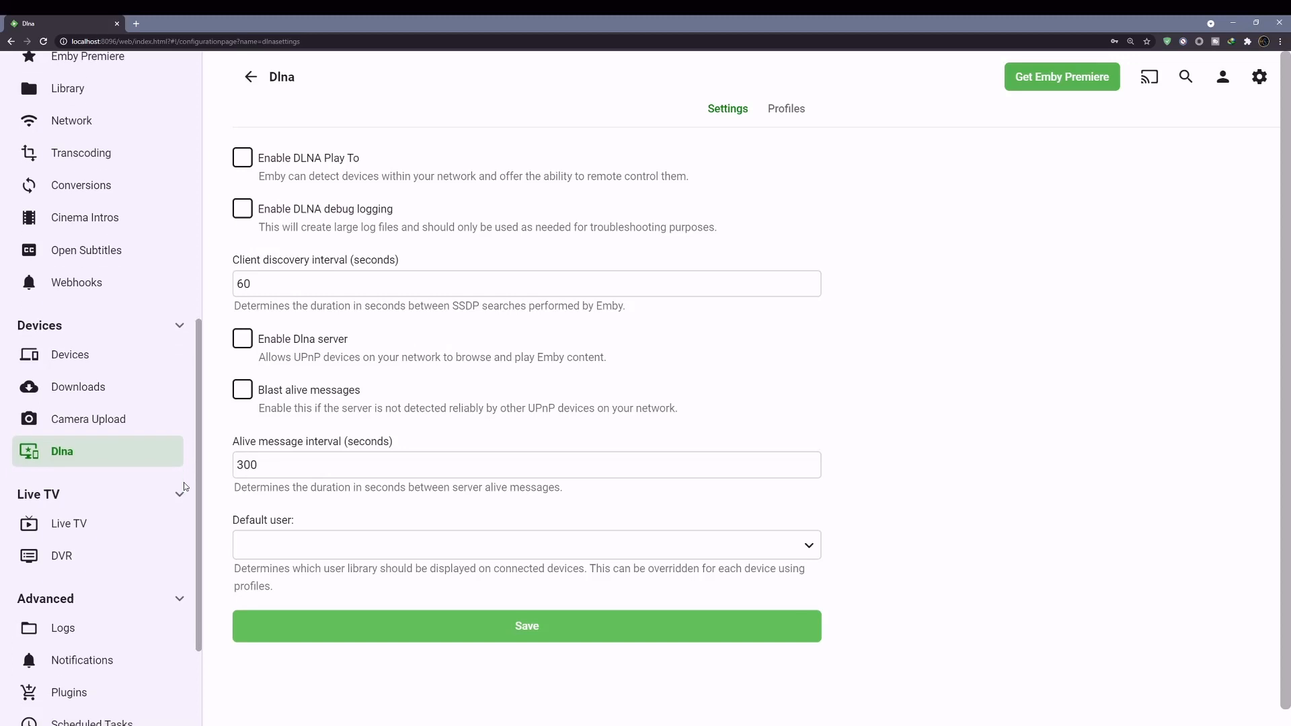
{"action": "left_click", "coordinate": [76, 525]}
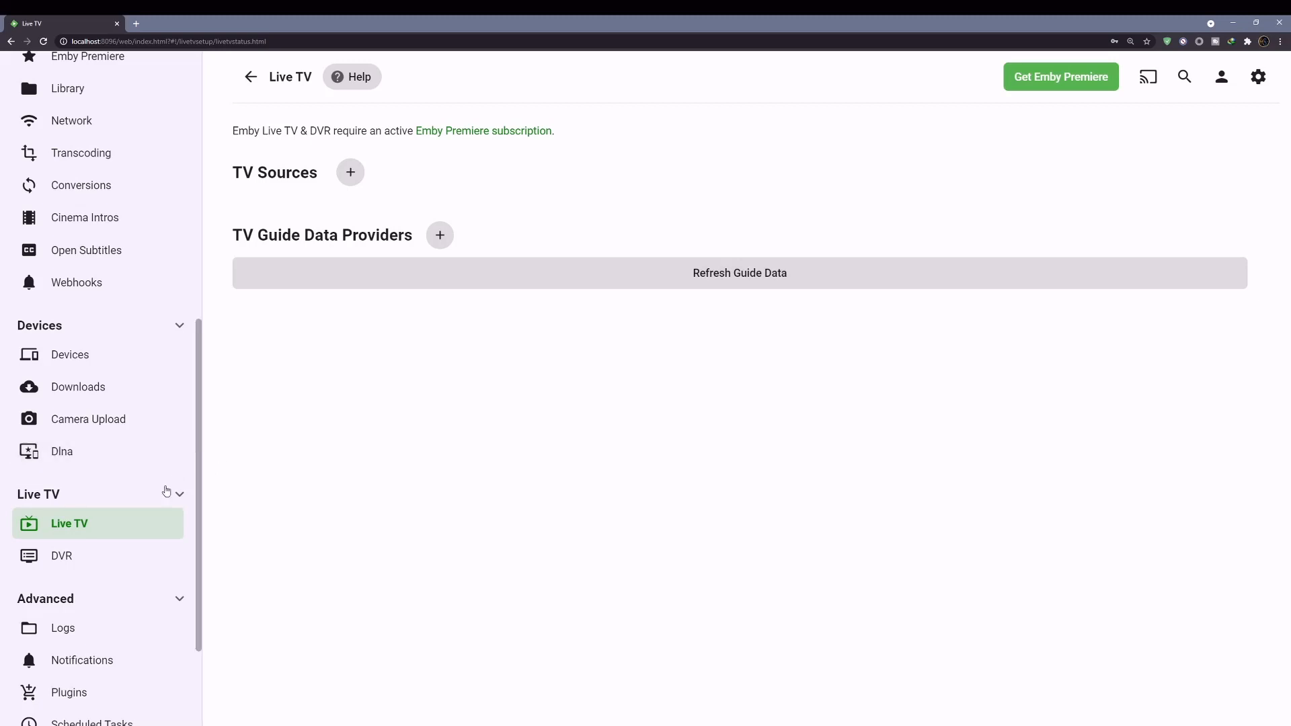
- Glance at the DVR settings, then view installed plugins like MovieDb 1.3.8.0, MusicBrainz and Webhooks
{"action": "left_click", "coordinate": [82, 553]}
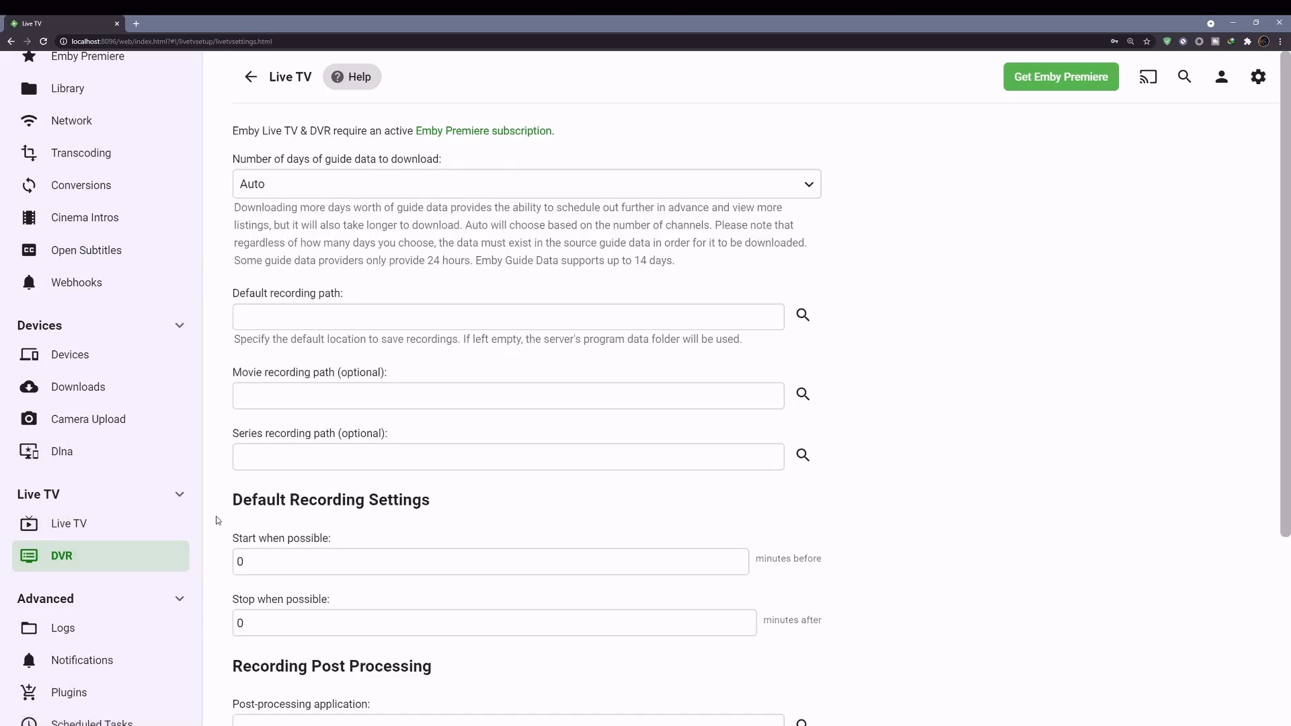
{"action": "scroll", "coordinate": [157, 529], "scroll_direction": "down", "scroll_amount": 2}
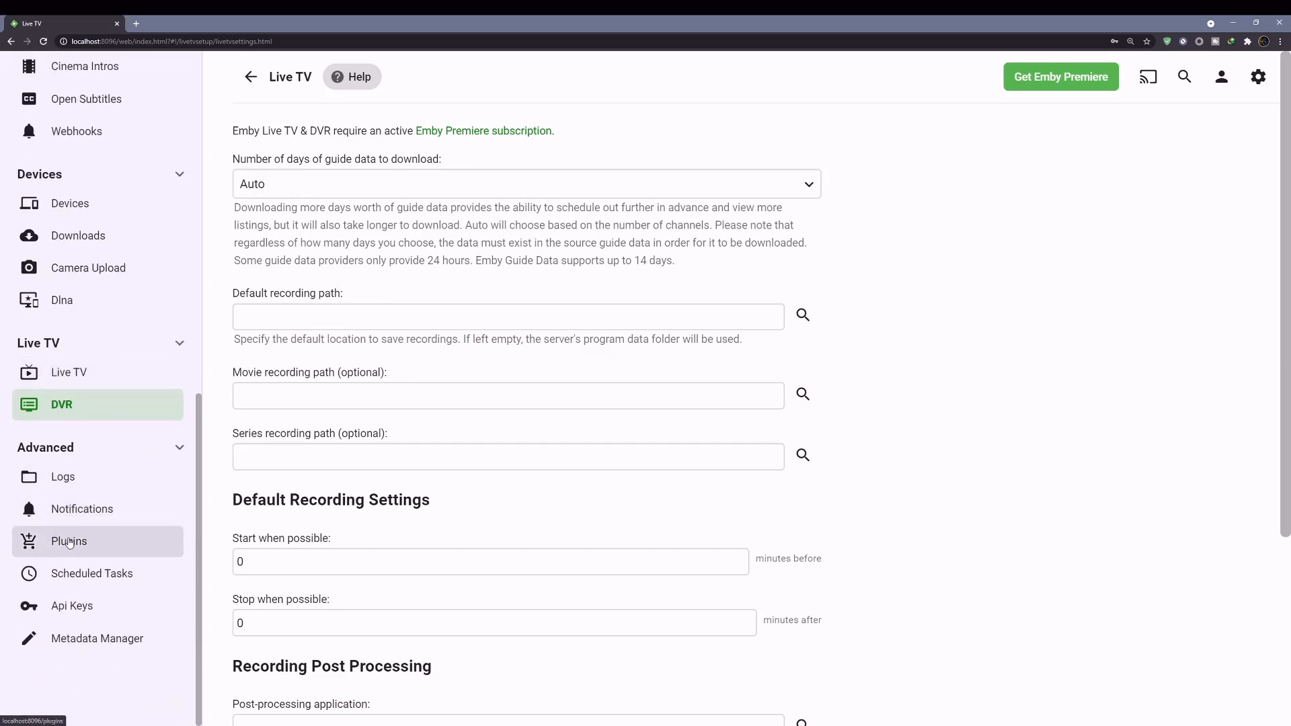
{"action": "left_click", "coordinate": [97, 543]}
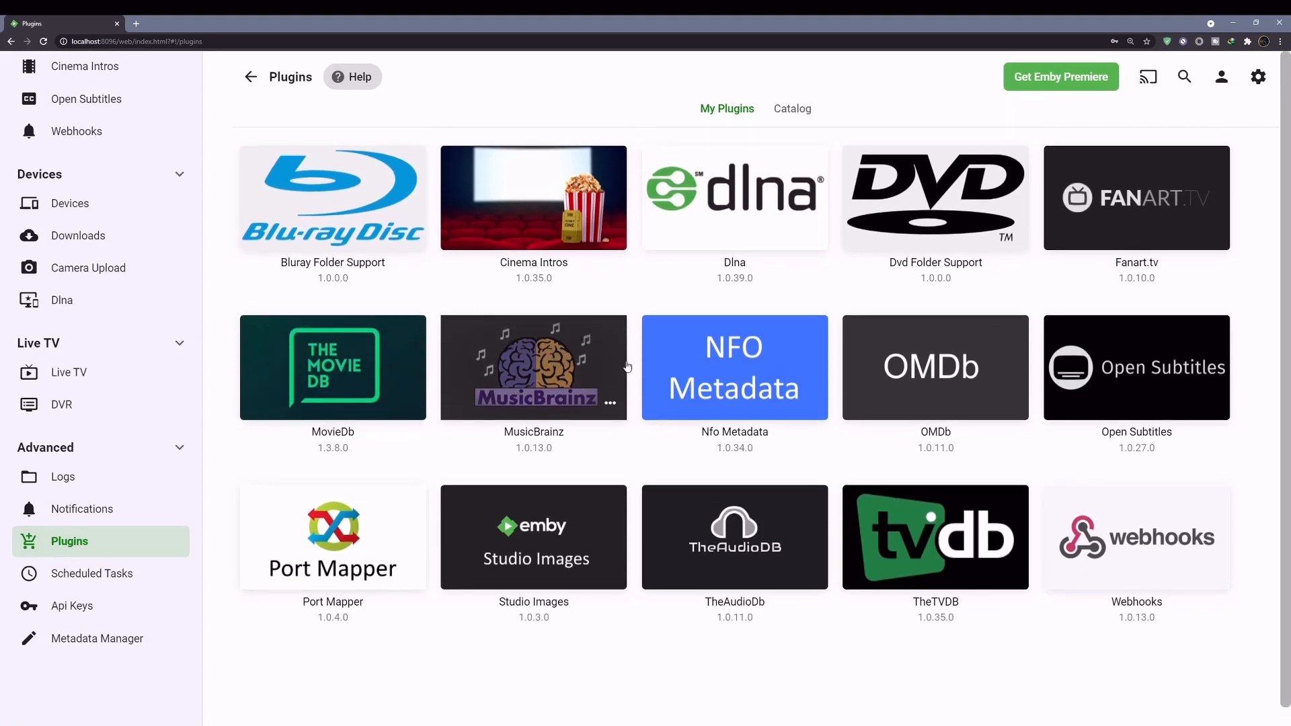
- Scroll through the plugin Catalog and show more plugins in the Sync row
{"action": "left_click", "coordinate": [803, 113]}
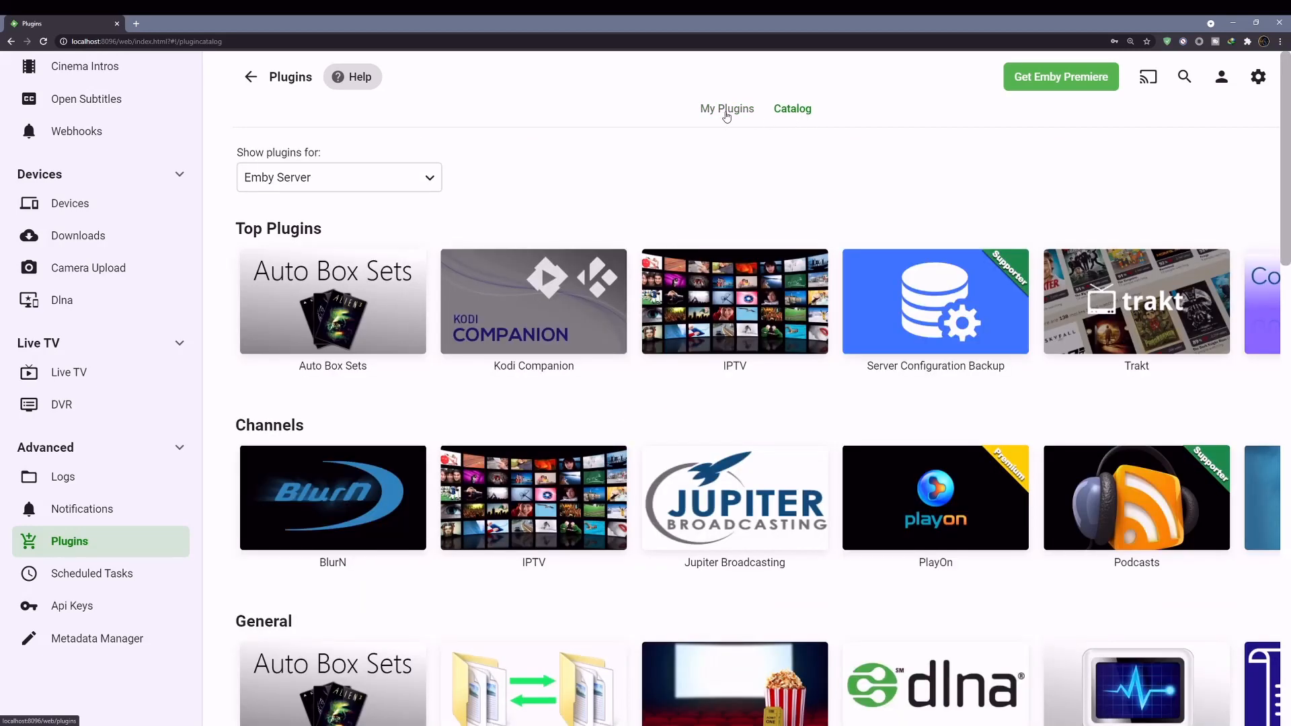
{"action": "scroll", "coordinate": [709, 150], "scroll_direction": "down", "scroll_amount": 5}
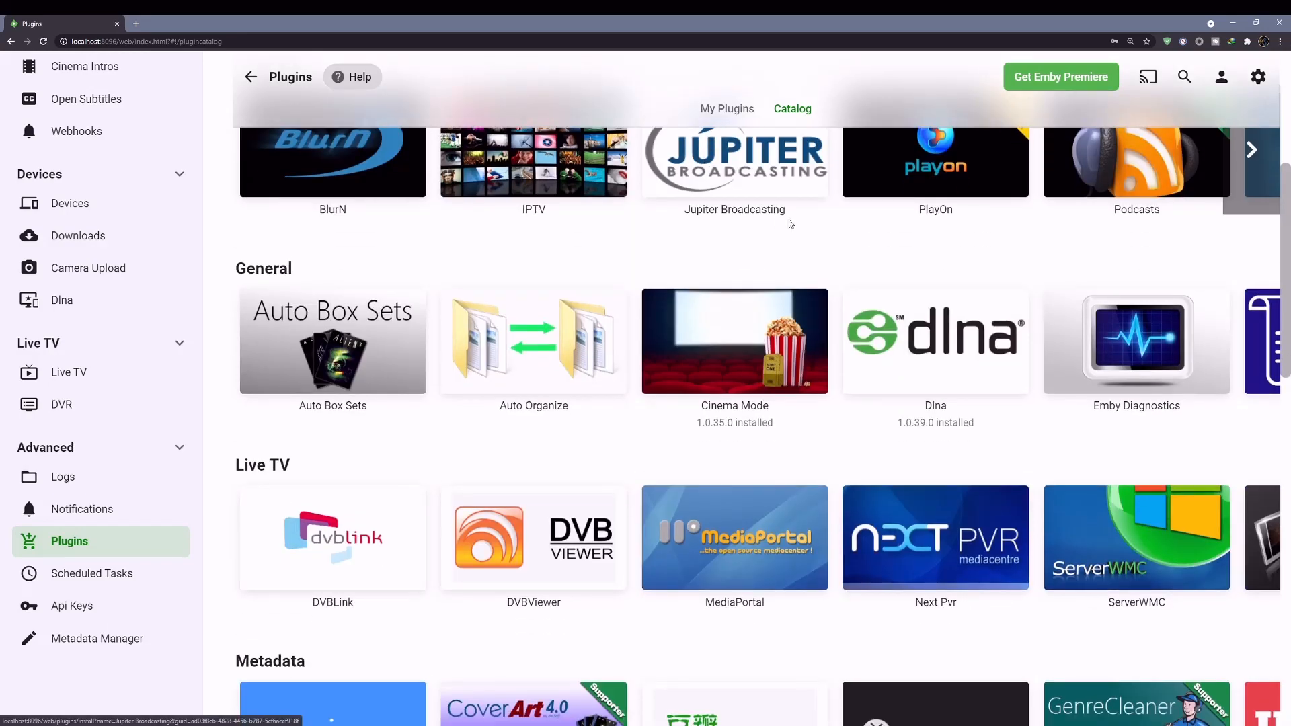
{"action": "scroll", "coordinate": [802, 257], "scroll_direction": "down", "scroll_amount": 14}
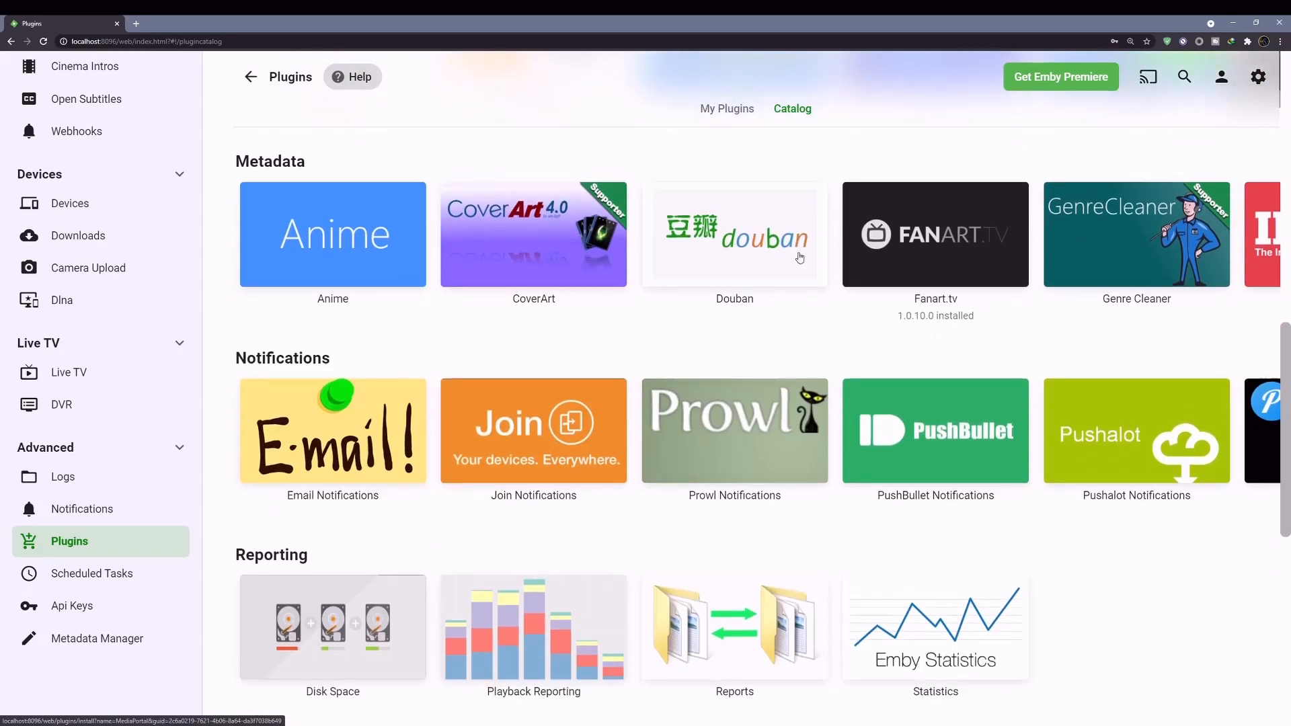
{"action": "scroll", "coordinate": [797, 257], "scroll_direction": "down", "scroll_amount": 1}
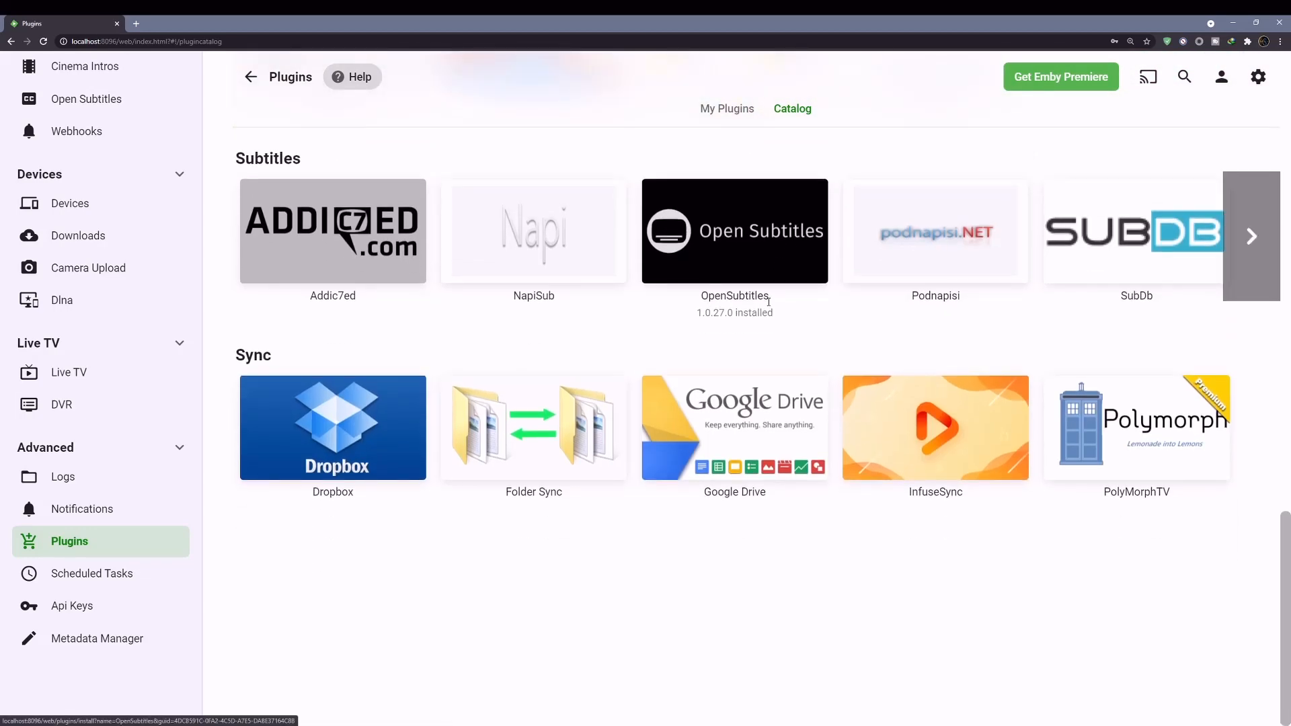
{"action": "left_click", "coordinate": [1263, 429]}
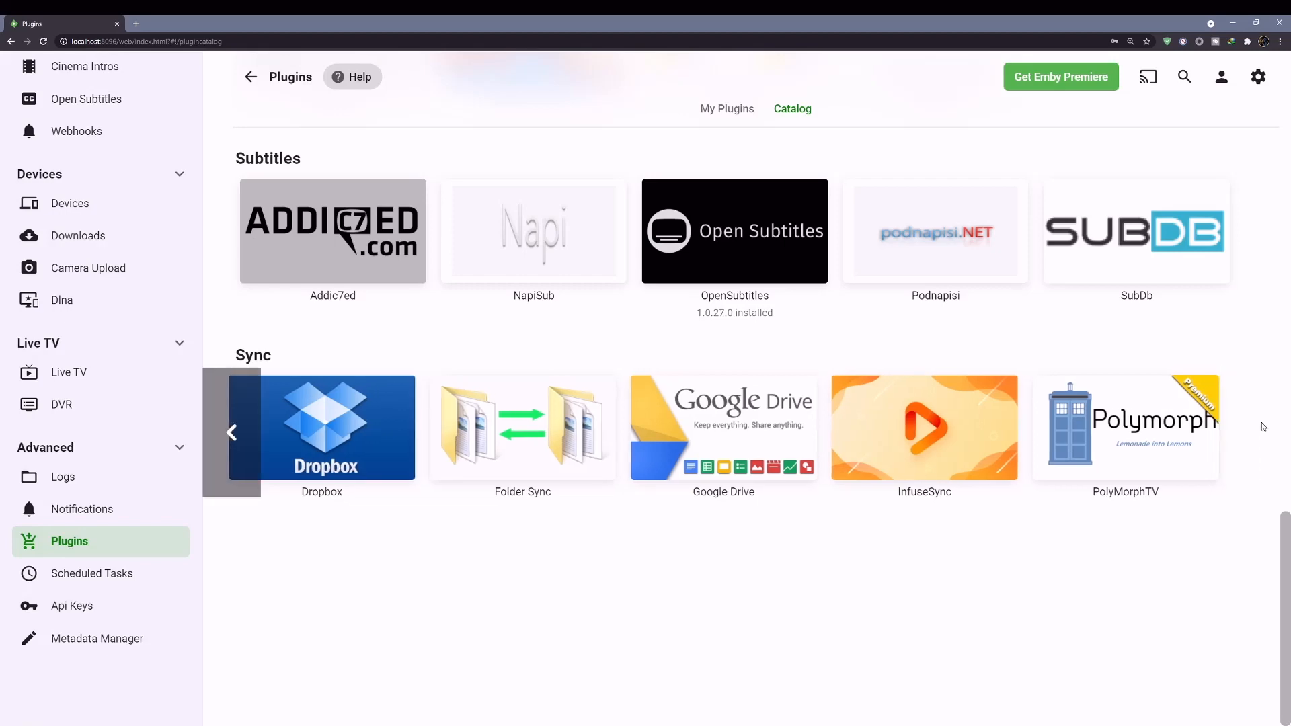
{"action": "scroll", "coordinate": [1211, 425], "scroll_direction": "up", "scroll_amount": 3}
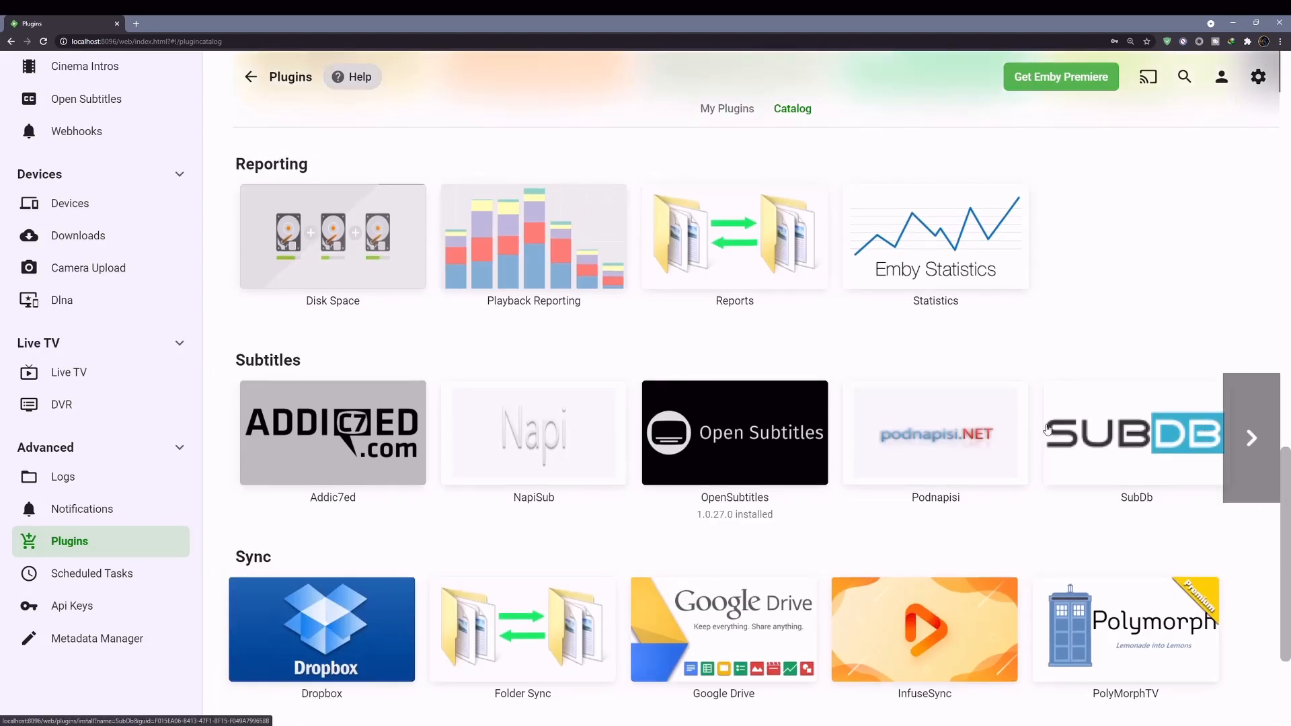
{"action": "scroll", "coordinate": [1044, 427], "scroll_direction": "up", "scroll_amount": 5}
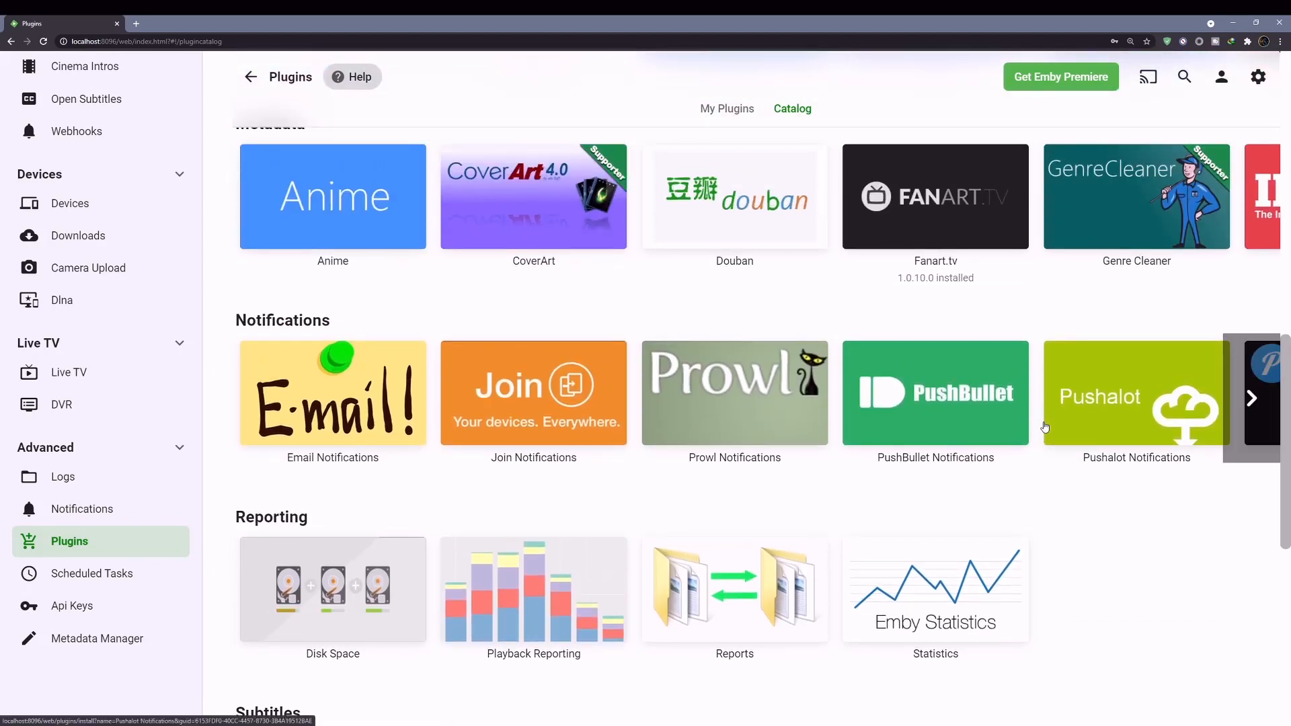
{"action": "scroll", "coordinate": [1045, 426], "scroll_direction": "up", "scroll_amount": 7}
{"action": "scroll", "coordinate": [1047, 425], "scroll_direction": "up", "scroll_amount": 3}
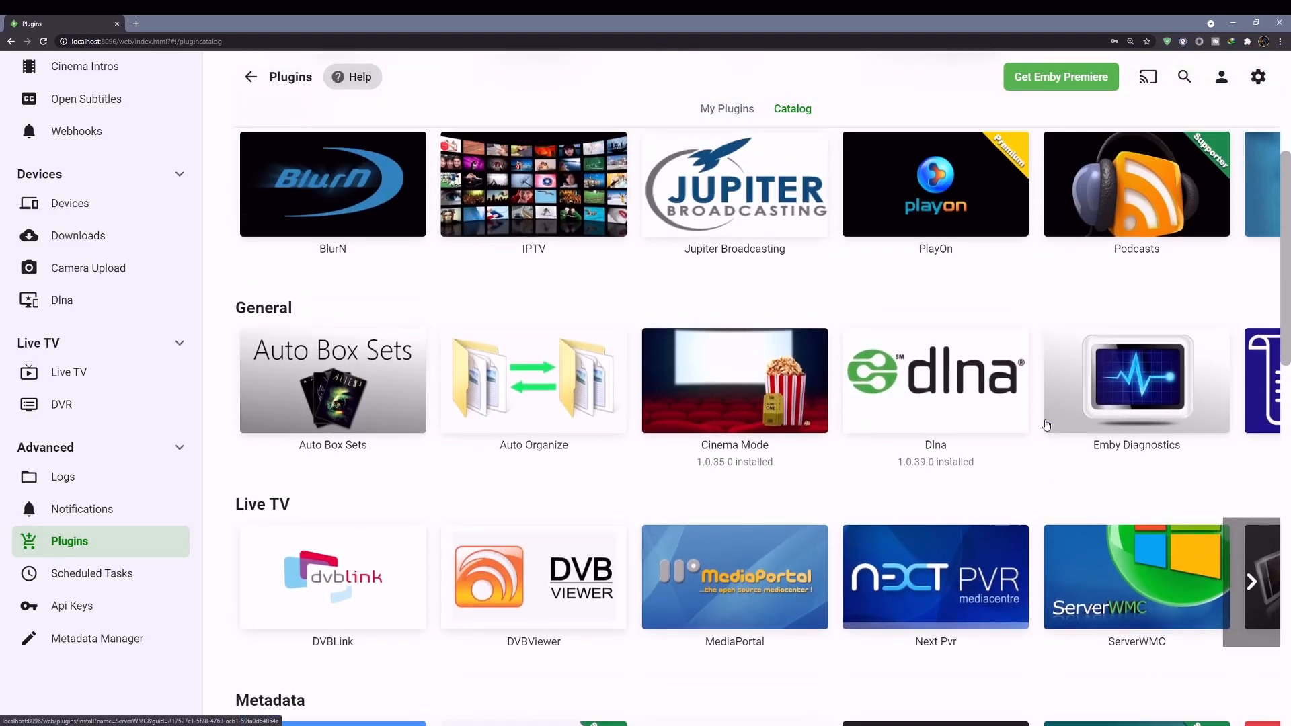
- Page through the General, Channels and Top Plugins rows, then open Scheduled Tasks
{"action": "left_click", "coordinate": [1260, 469]}
{"action": "left_click", "coordinate": [1260, 469]}
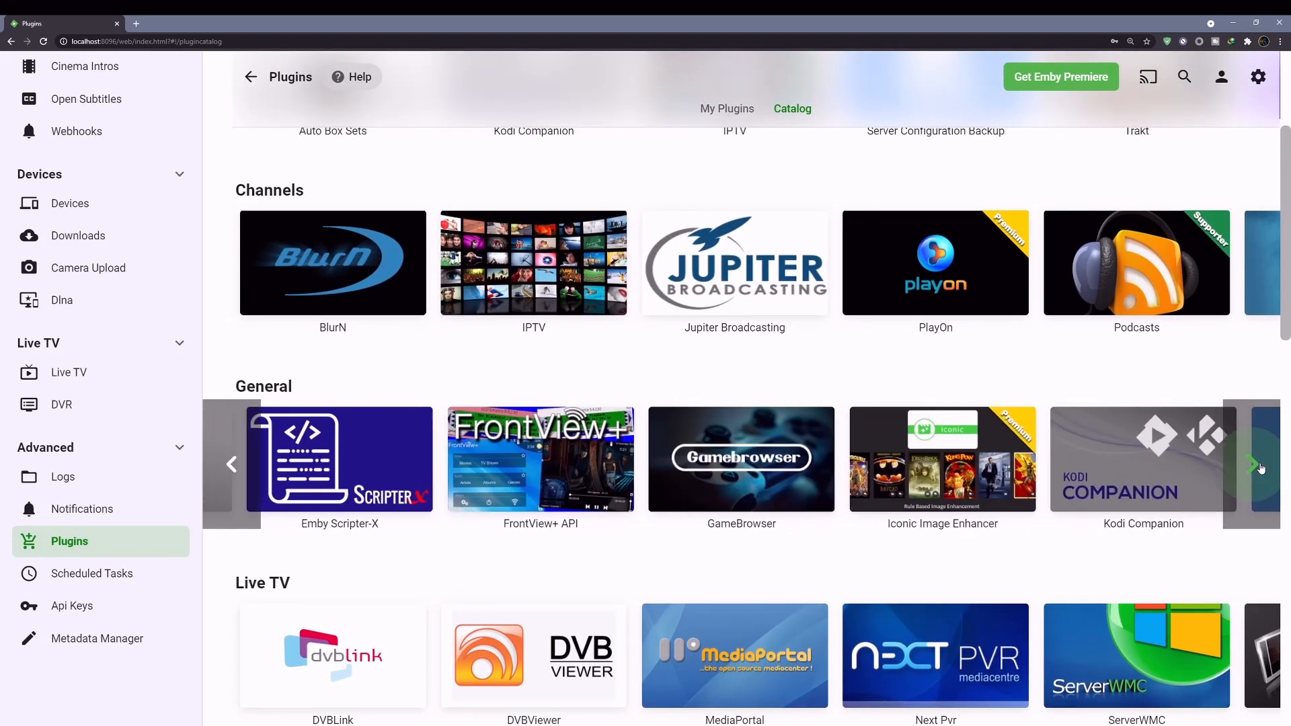
{"action": "left_click", "coordinate": [1260, 468]}
{"action": "left_click", "coordinate": [1261, 469]}
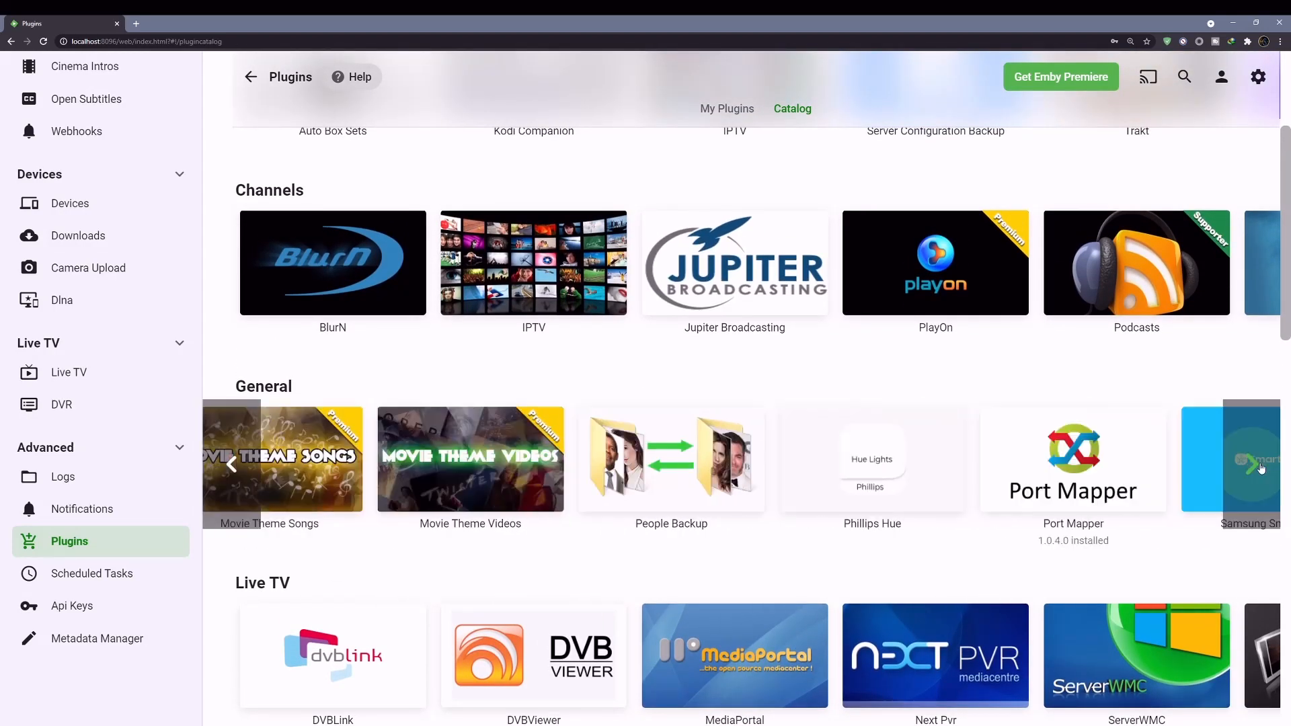
{"action": "left_click", "coordinate": [1260, 468]}
{"action": "scroll", "coordinate": [936, 422], "scroll_direction": "up", "scroll_amount": 3}
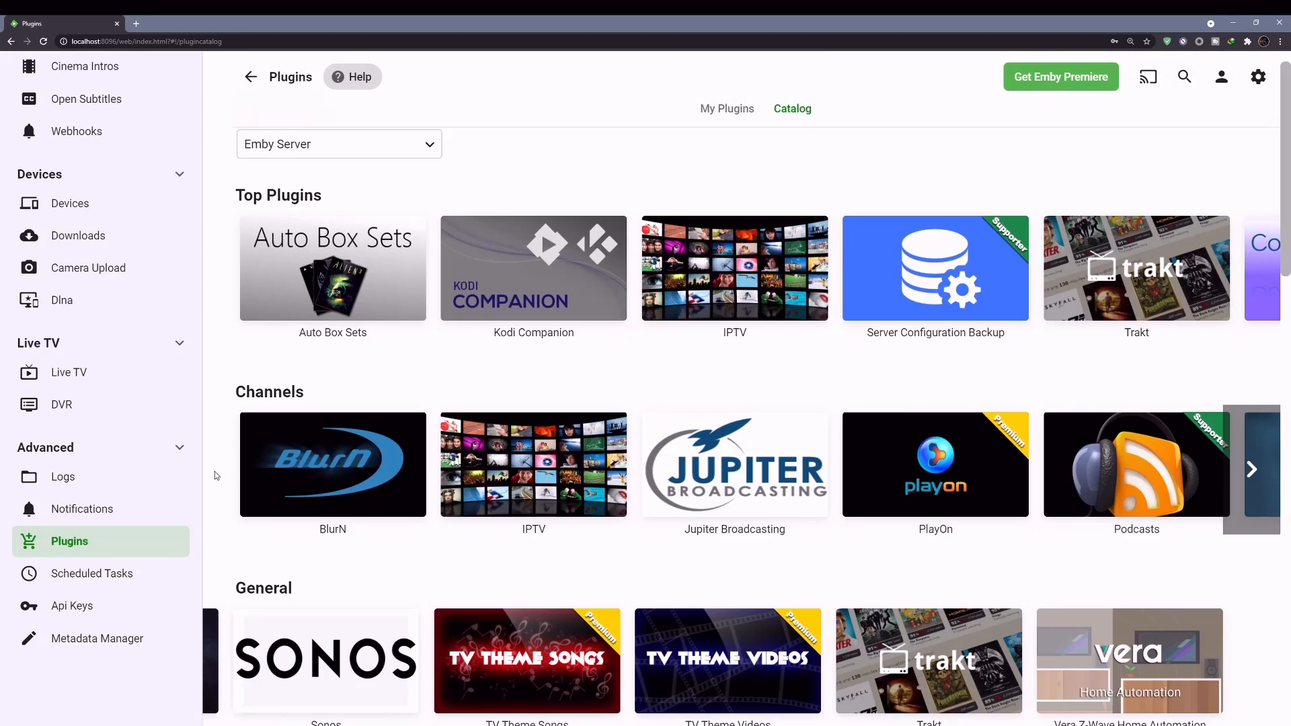
{"action": "left_click", "coordinate": [1259, 464]}
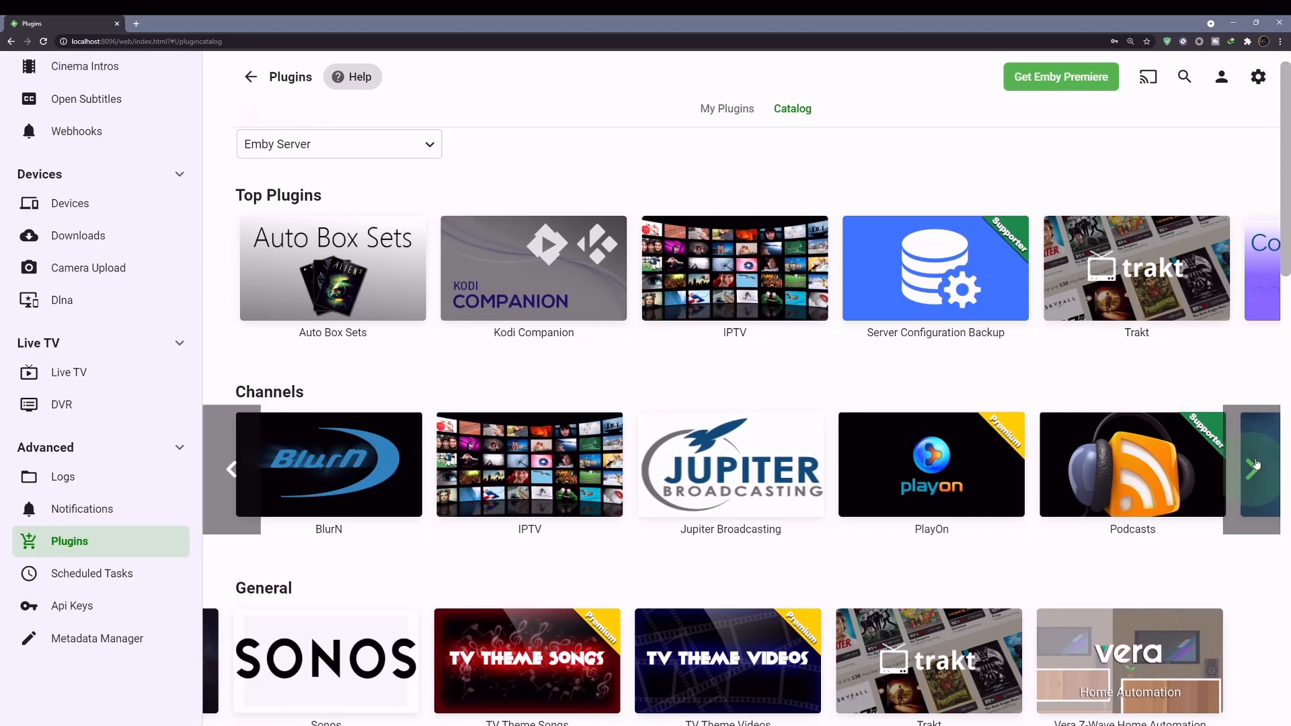
{"action": "scroll", "coordinate": [1256, 457], "scroll_direction": "up", "scroll_amount": 1}
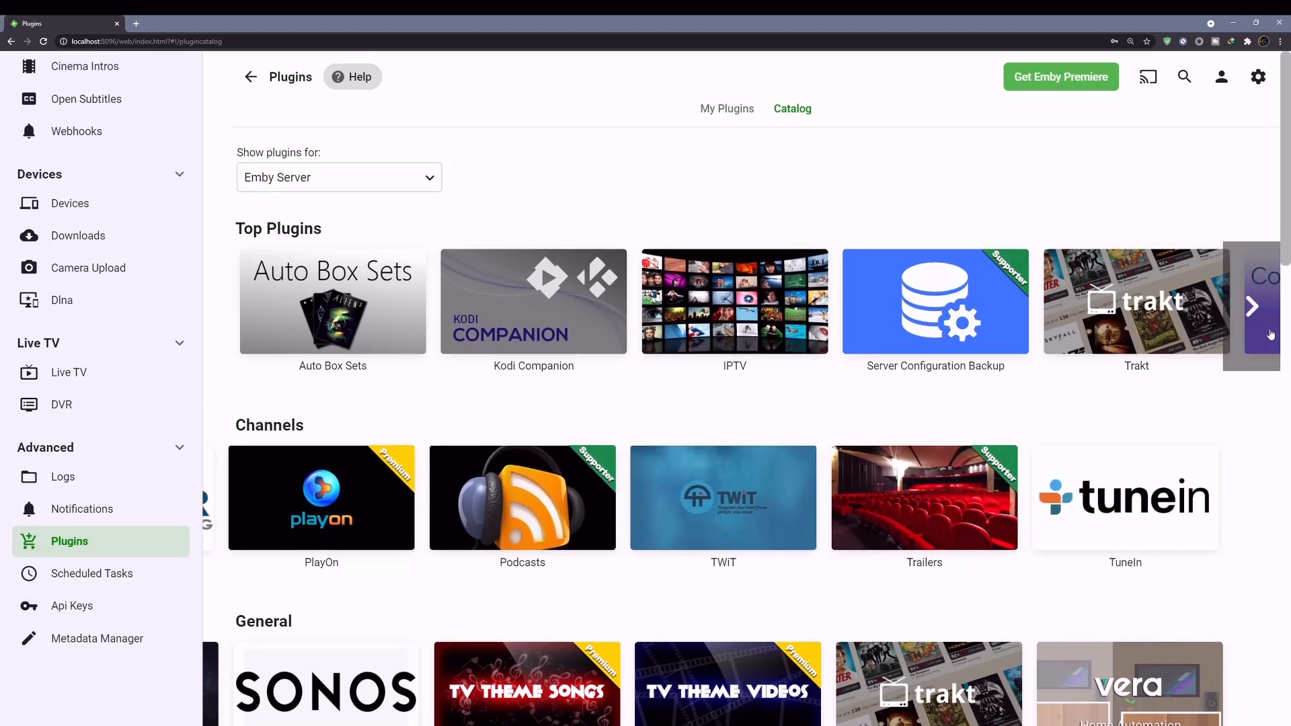
{"action": "left_click", "coordinate": [1255, 308]}
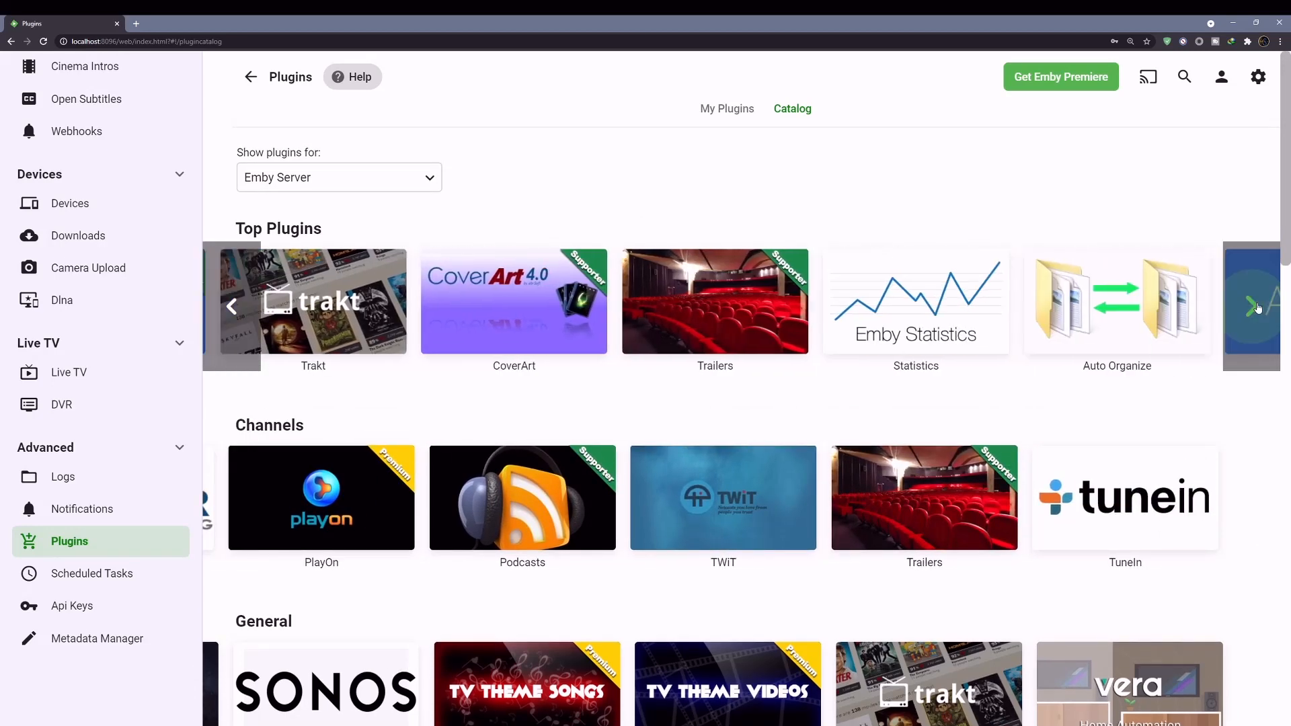
{"action": "left_click", "coordinate": [1255, 308]}
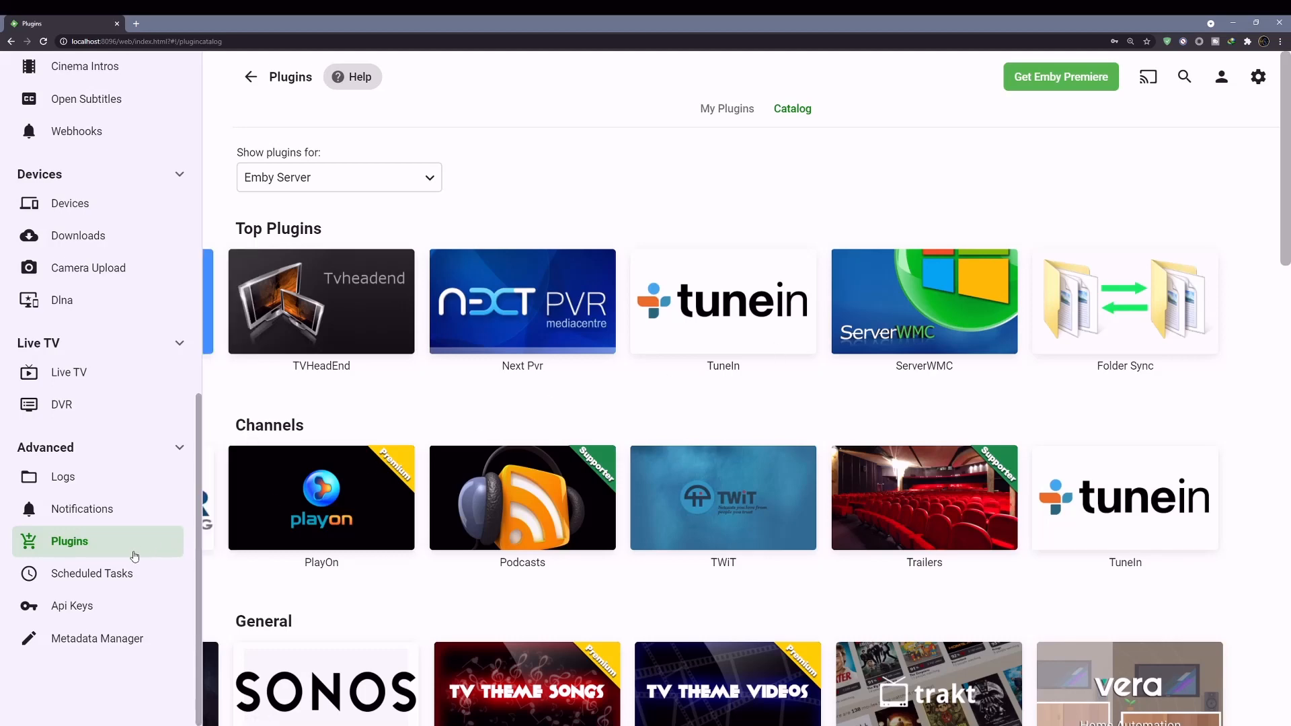
{"action": "left_click", "coordinate": [115, 572]}
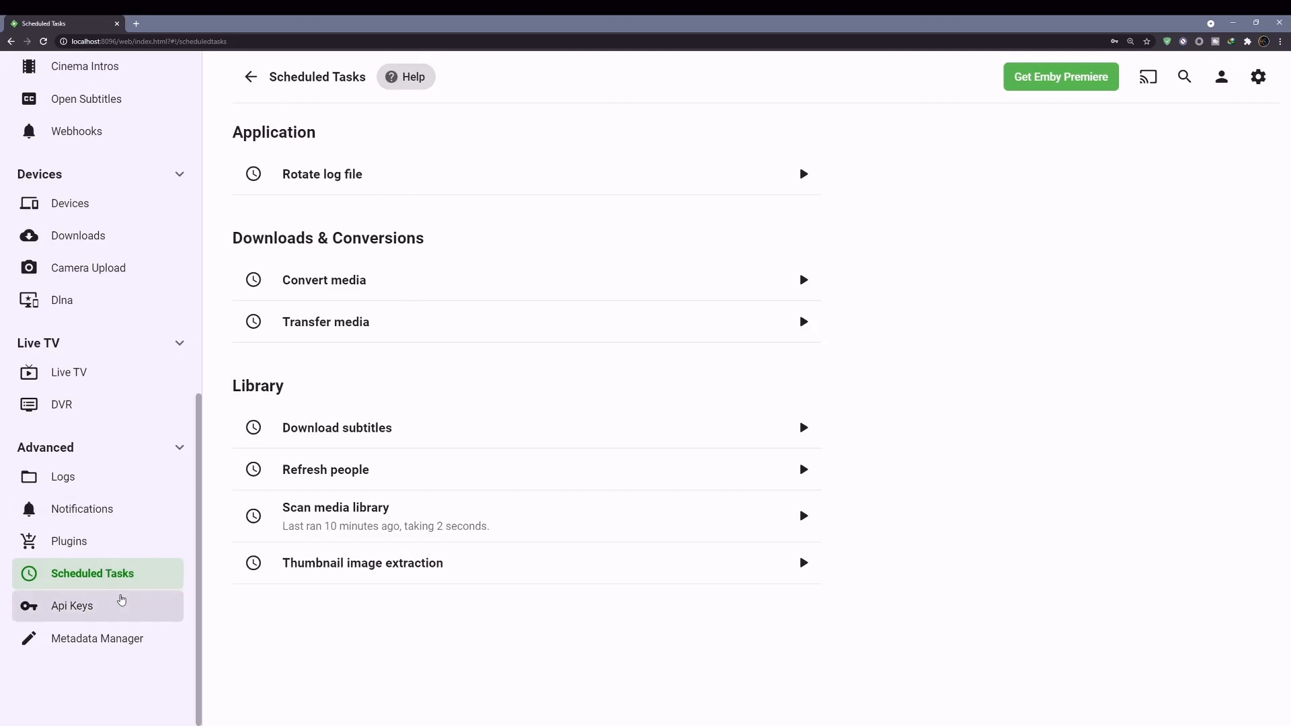
- Open the Api Keys page showing 0 items, and scroll the sidebar back to the top
{"action": "left_click", "coordinate": [68, 614]}
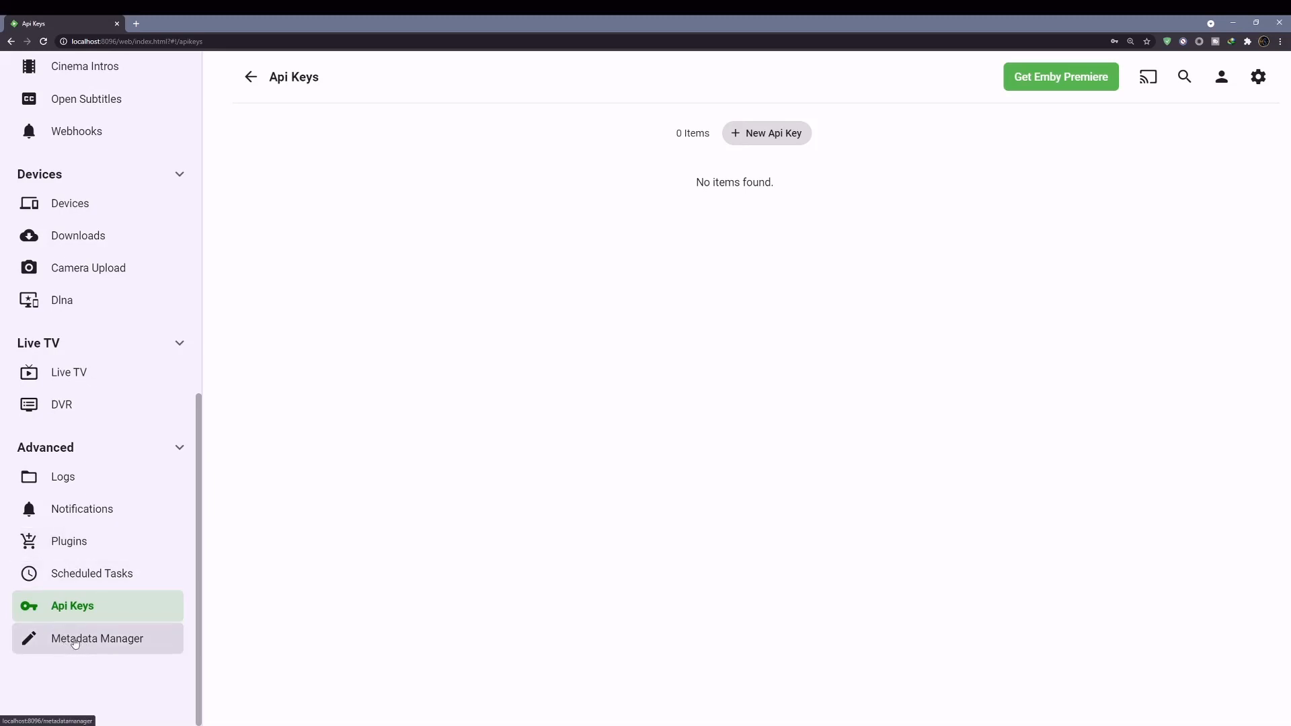
{"action": "scroll", "coordinate": [128, 601], "scroll_direction": "up", "scroll_amount": 2}
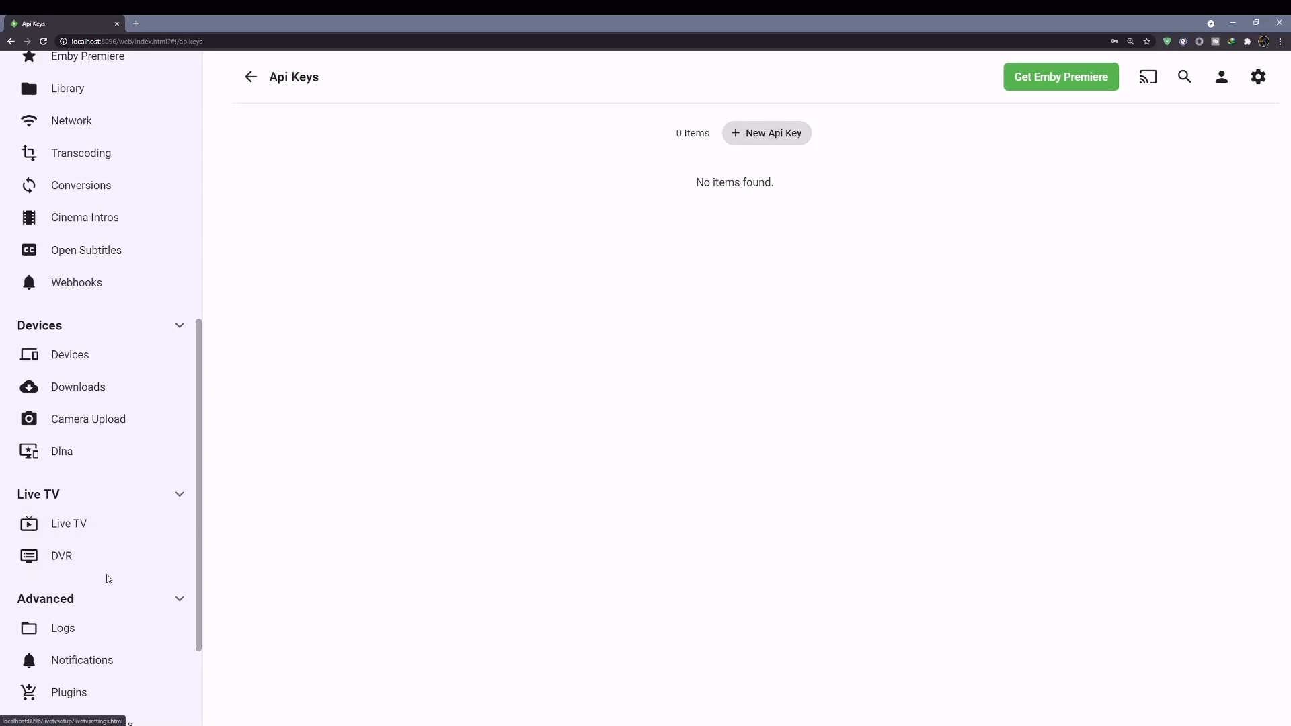
{"action": "scroll", "coordinate": [107, 573], "scroll_direction": "up", "scroll_amount": 5}
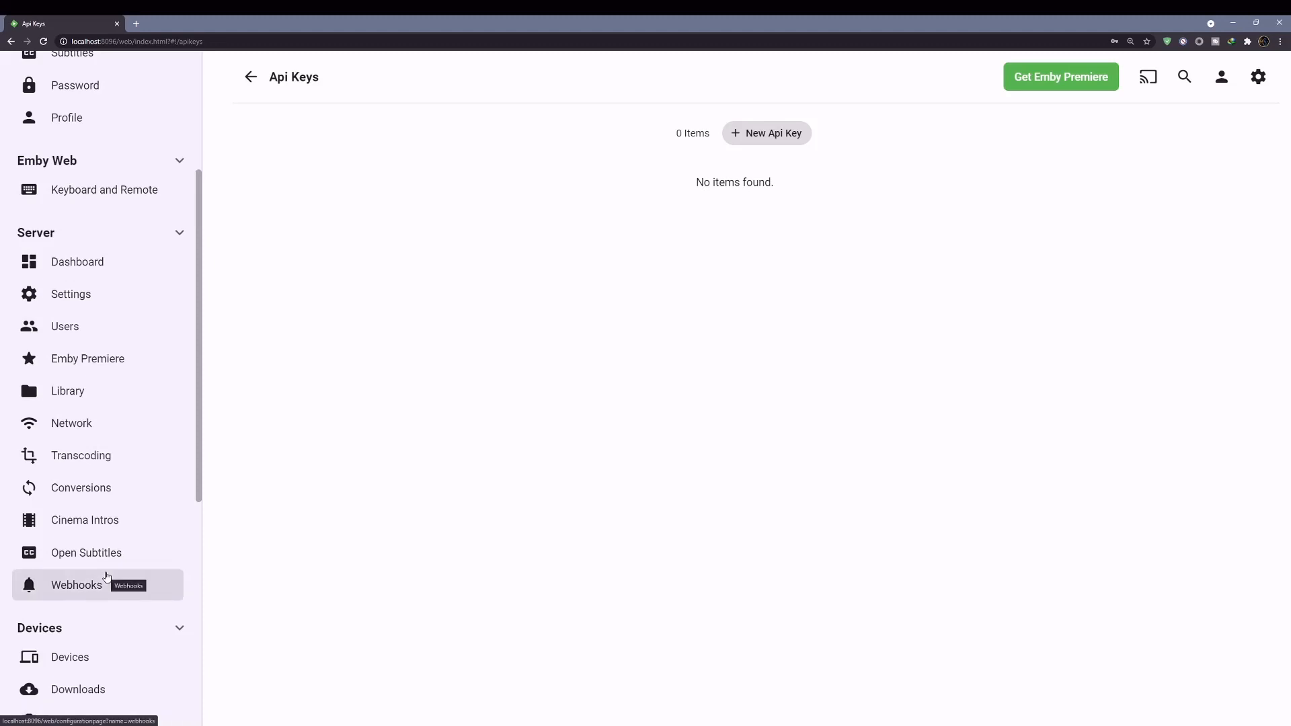
{"action": "scroll", "coordinate": [107, 577], "scroll_direction": "up", "scroll_amount": 4}
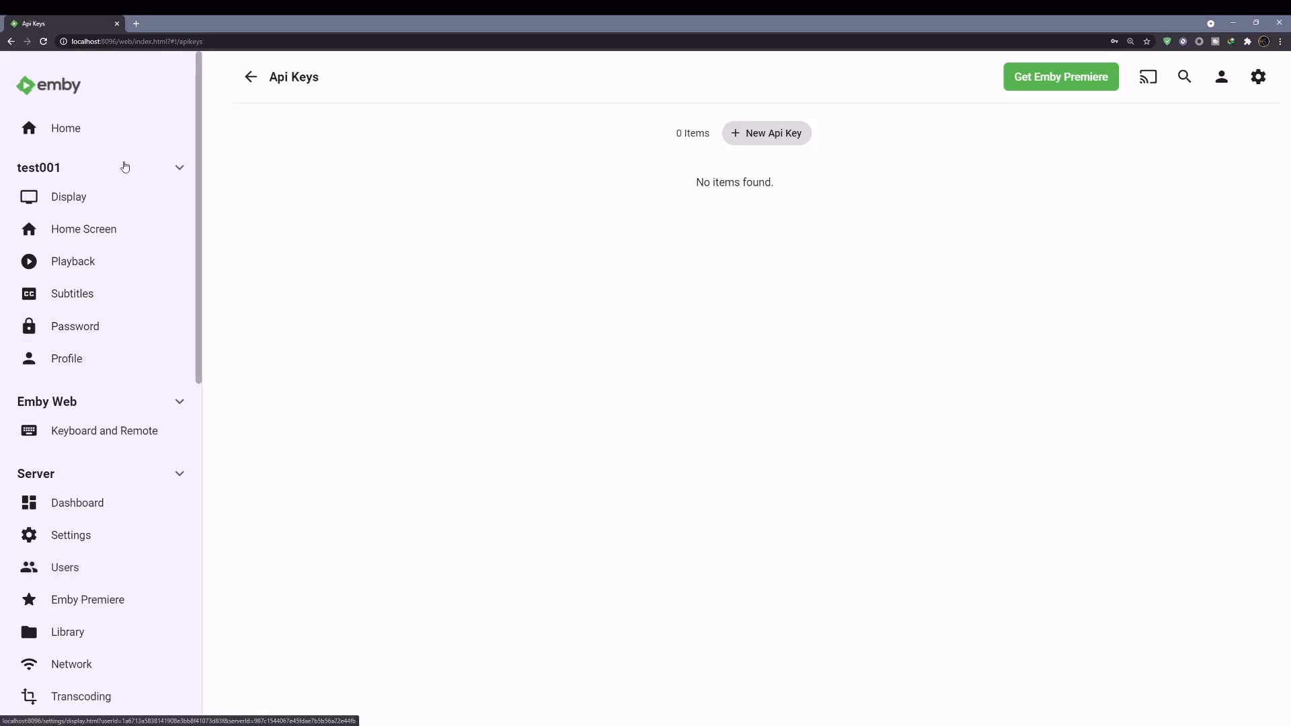
- Go back to Home, showing the Mixed content library under My Media
{"action": "left_click", "coordinate": [74, 138]}
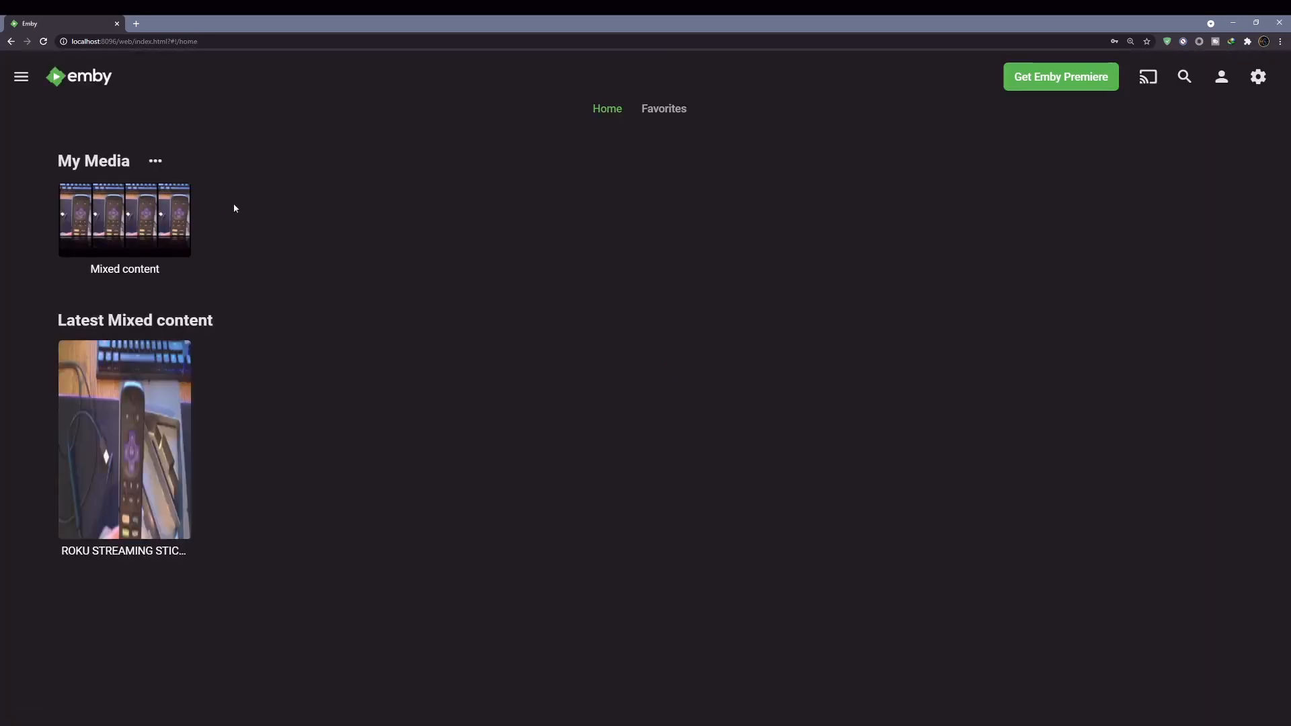